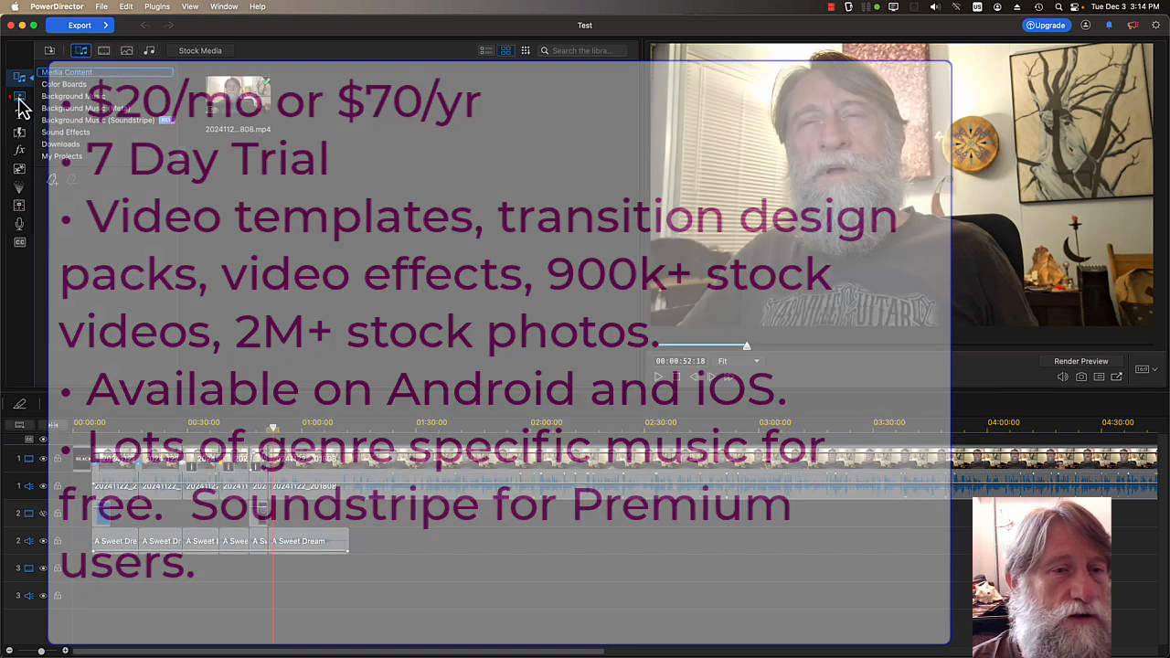
Preview the blue University graduate congratulations template in the Graduation category of the video template library.
left_click(18, 95)
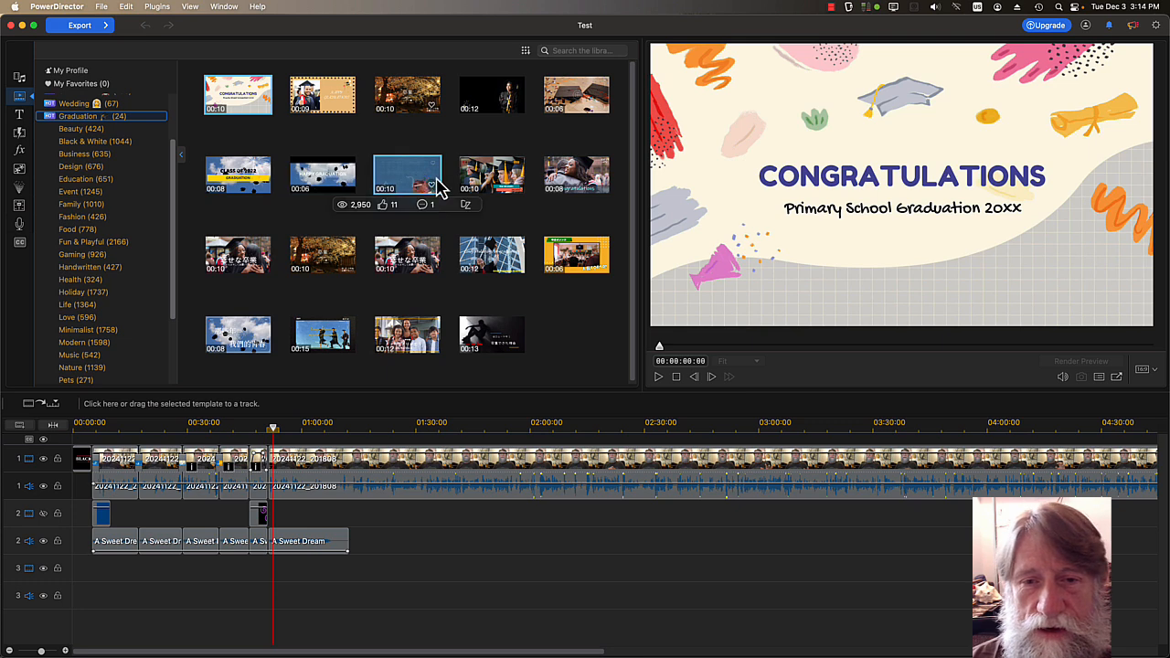
left_click(403, 183)
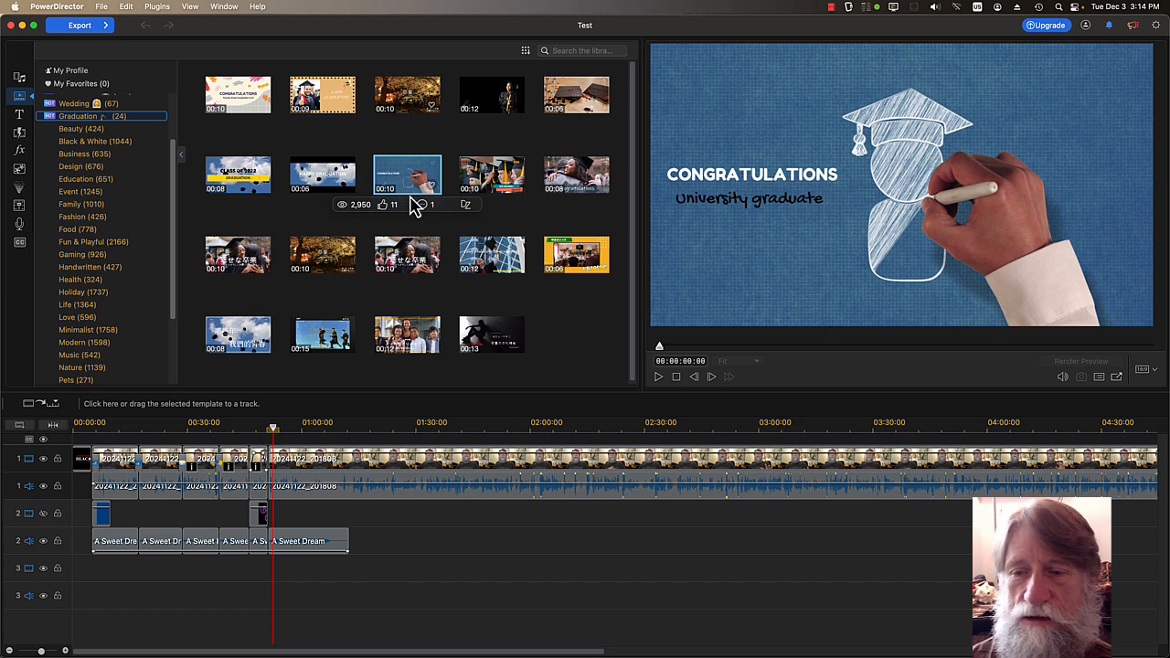
left_click(659, 380)
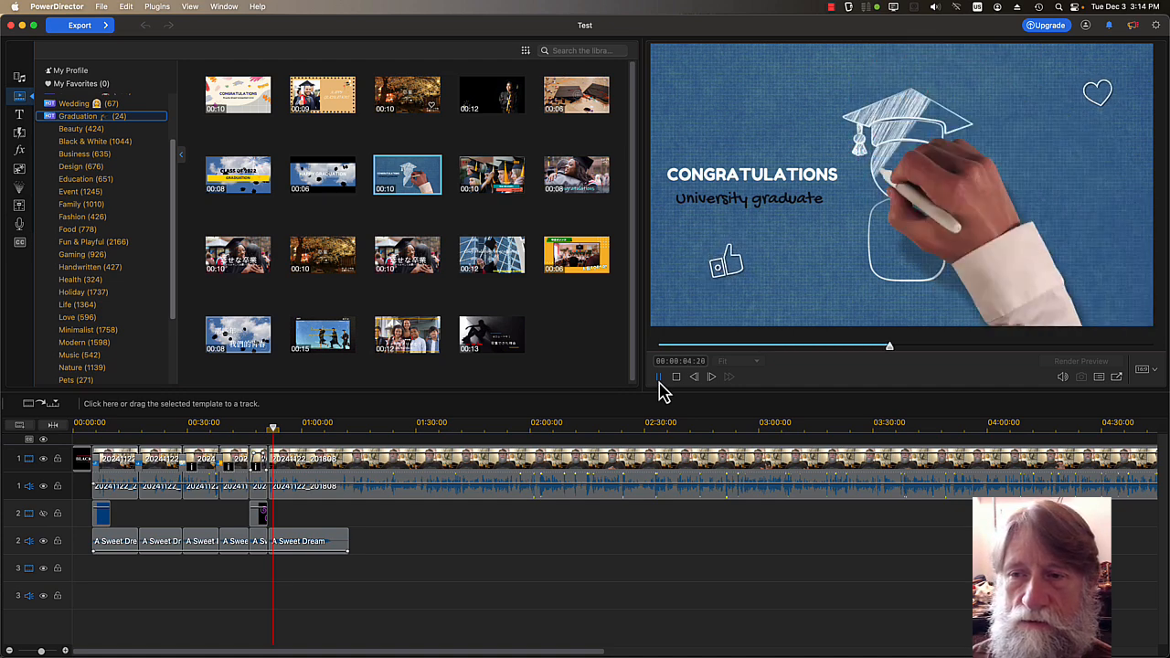
left_click(659, 379)
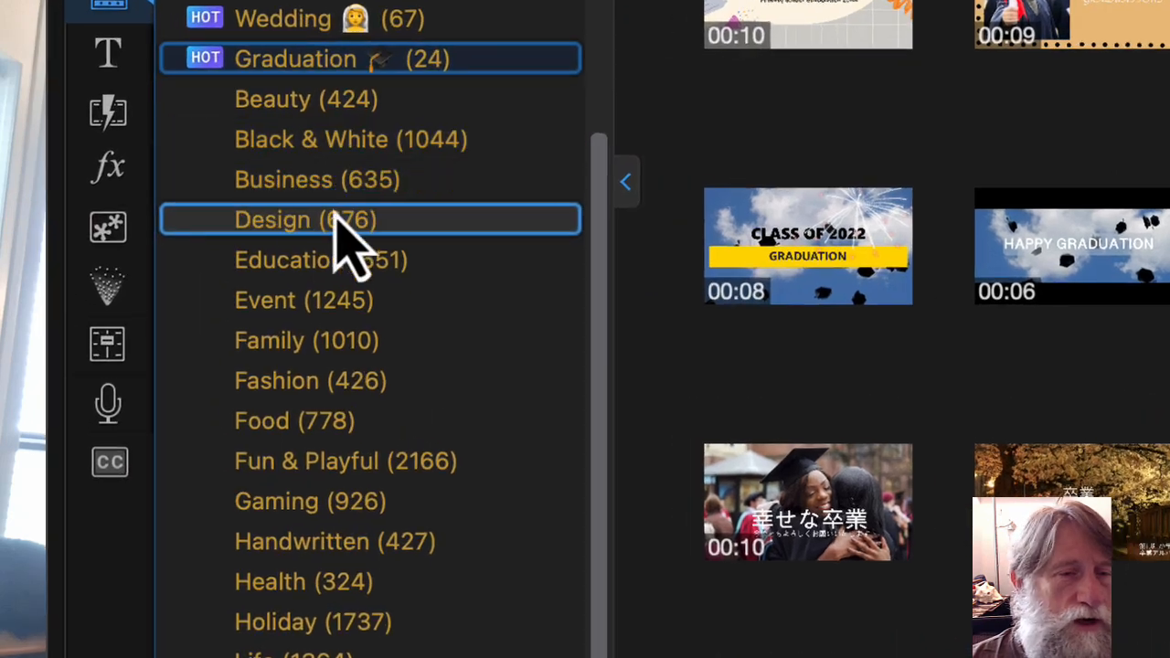
Preview the Thanksgiving Traditions template in the Holiday category of the video templates.
left_click(316, 617)
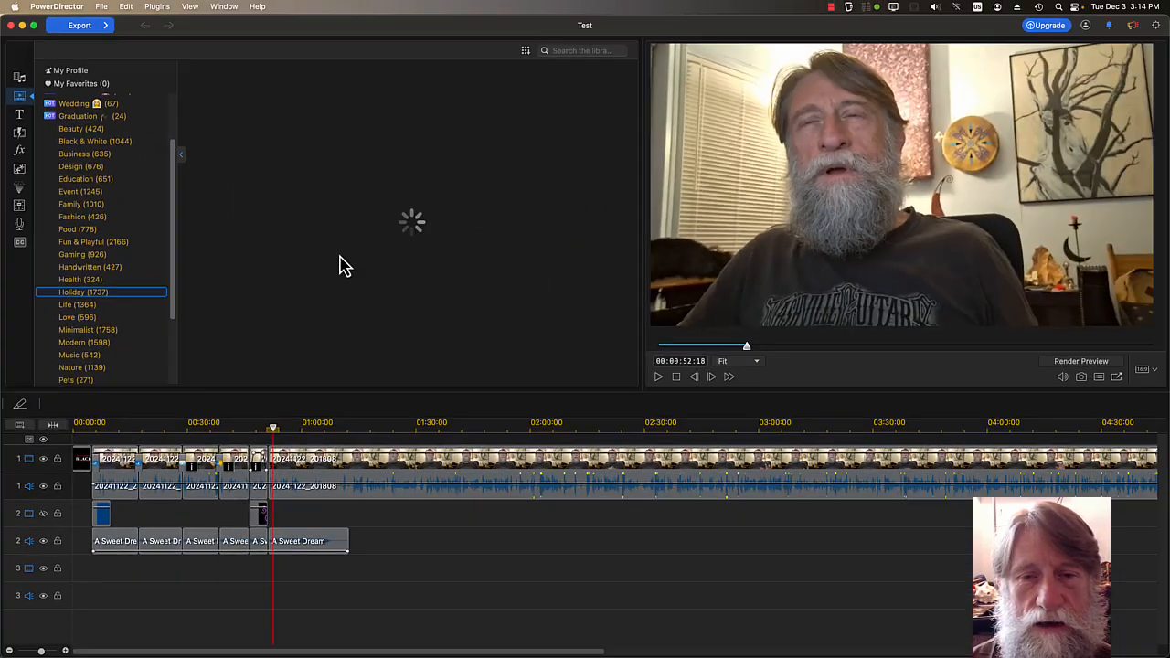
left_click(407, 256)
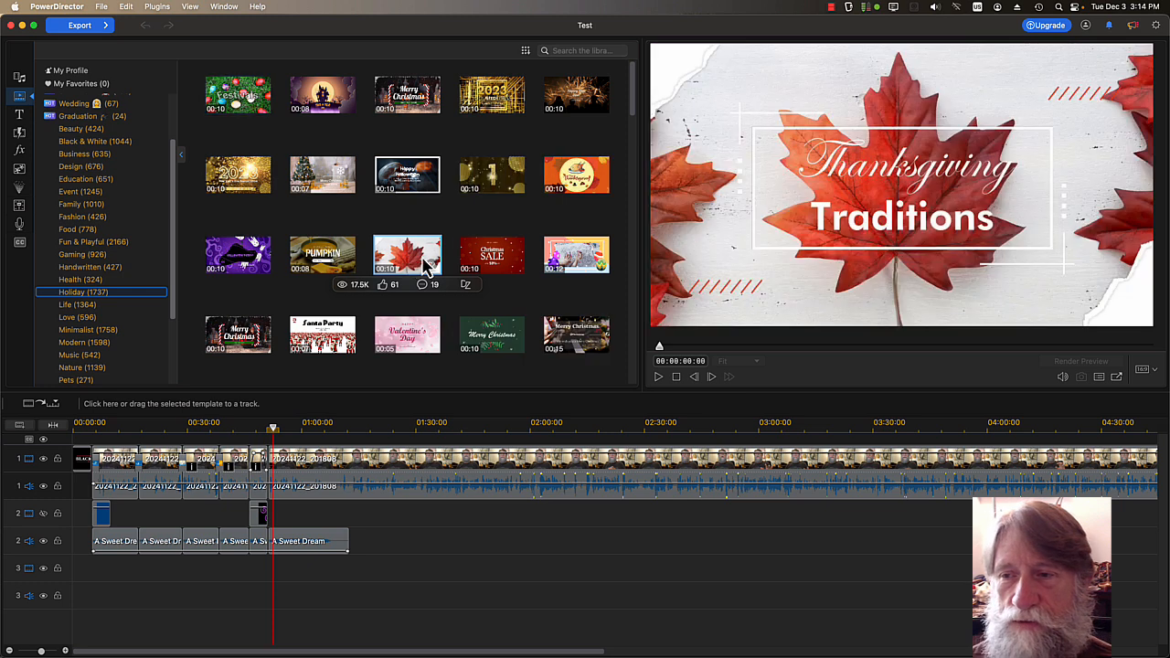
left_click(658, 378)
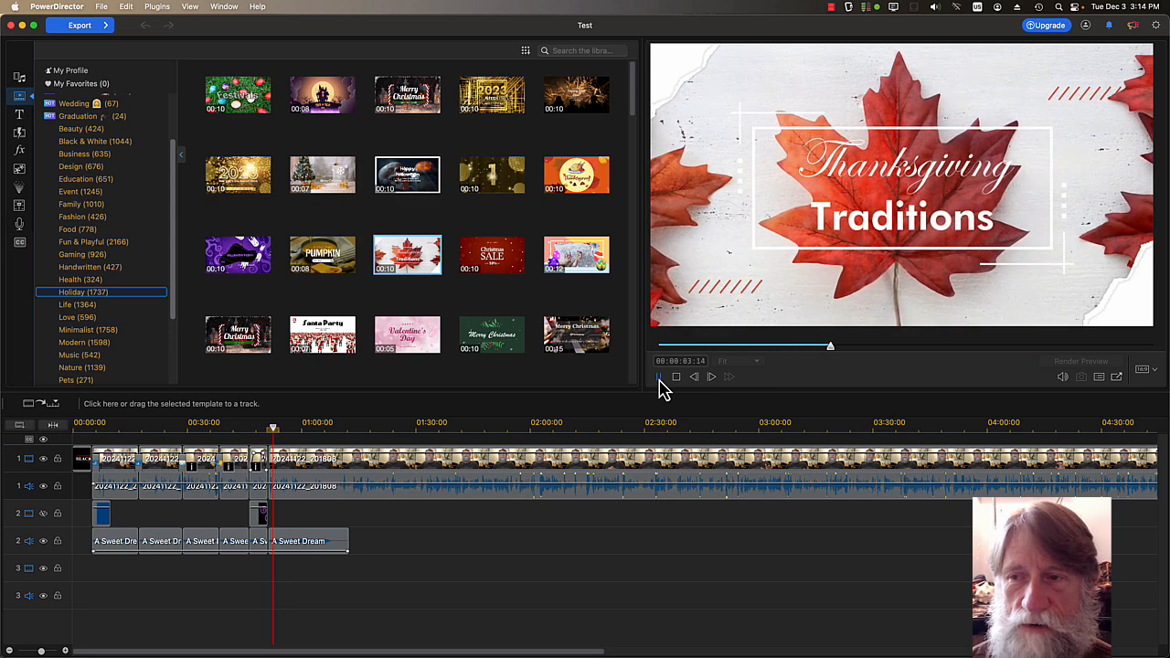
Preview the Sale 15 Black Friday title in the Promotion category of the title library.
left_click(20, 116)
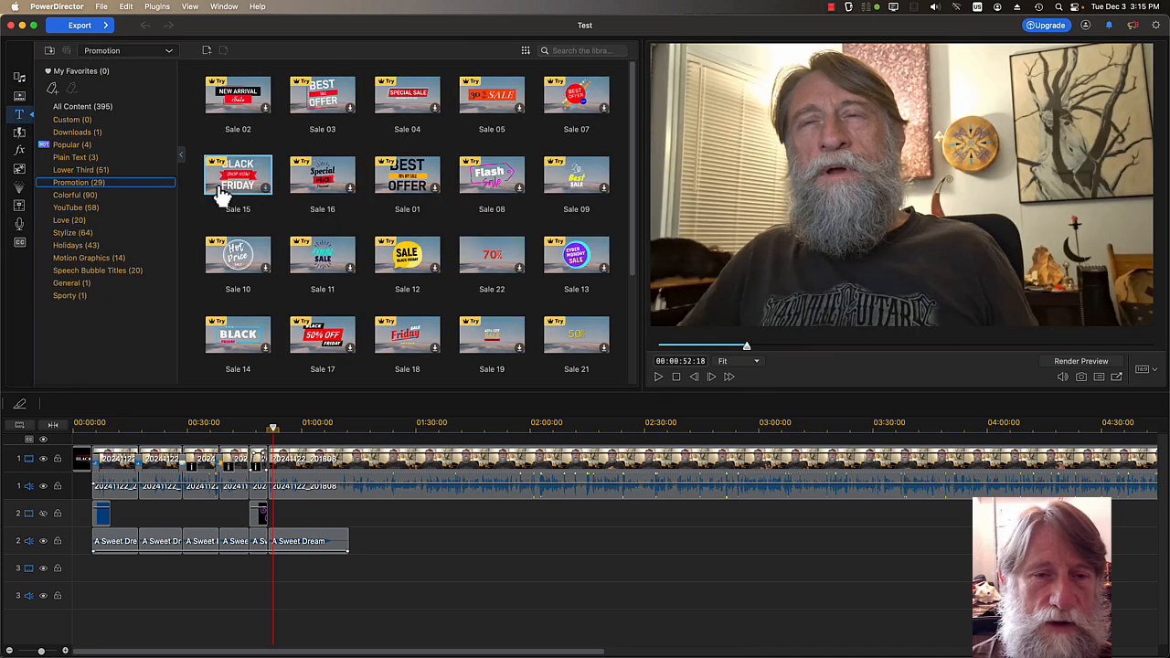
left_click(245, 186)
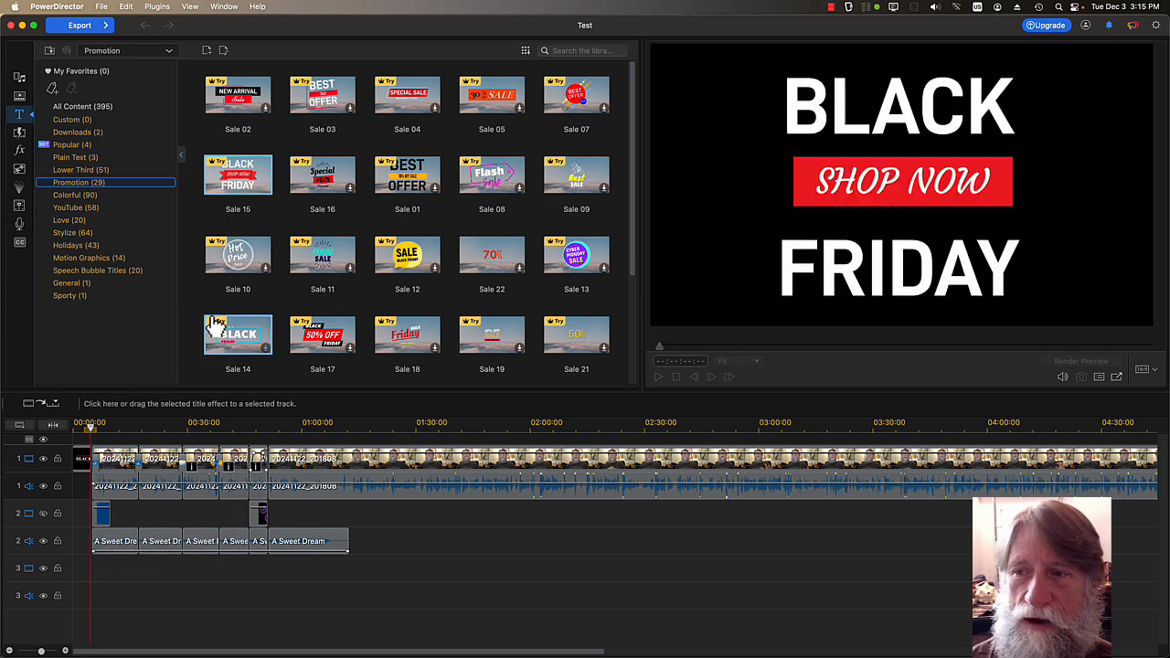
Browse the transition library and play the timeline's existing transitions from about 27 seconds and 16 seconds.
left_click(20, 132)
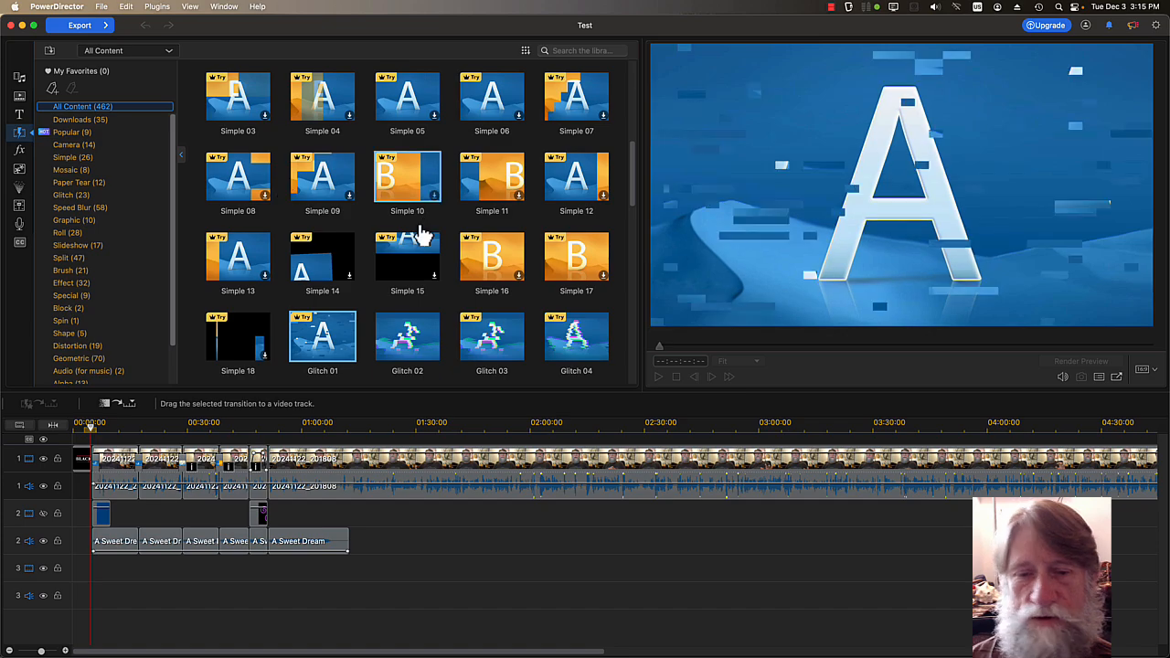
left_click(177, 430)
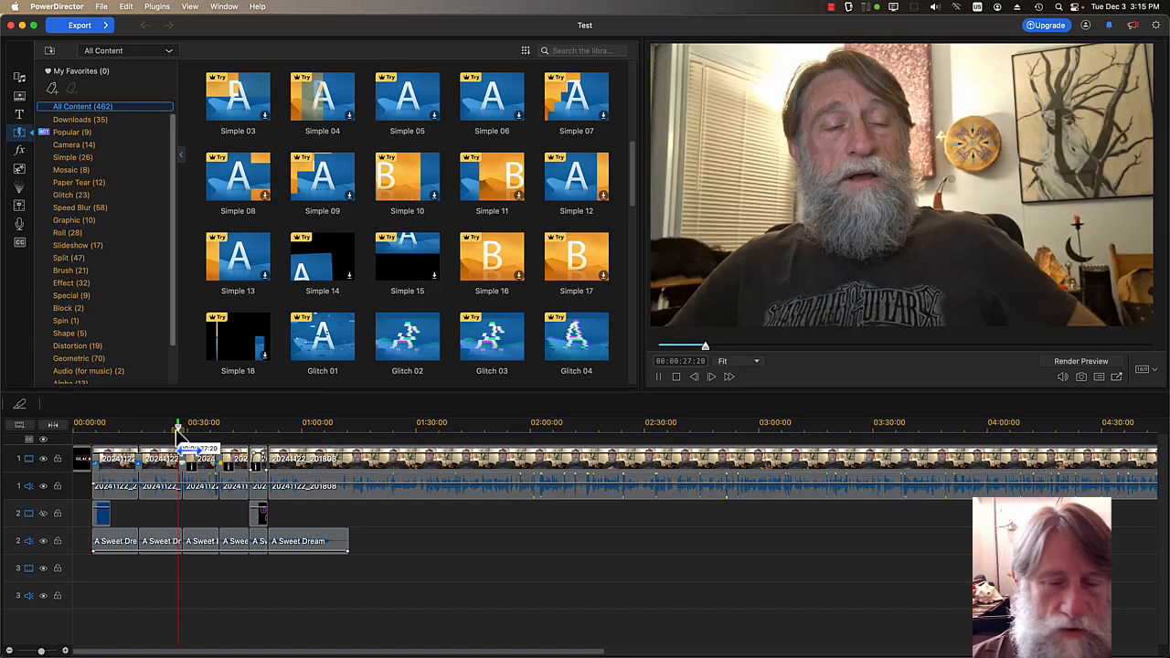
key("space")
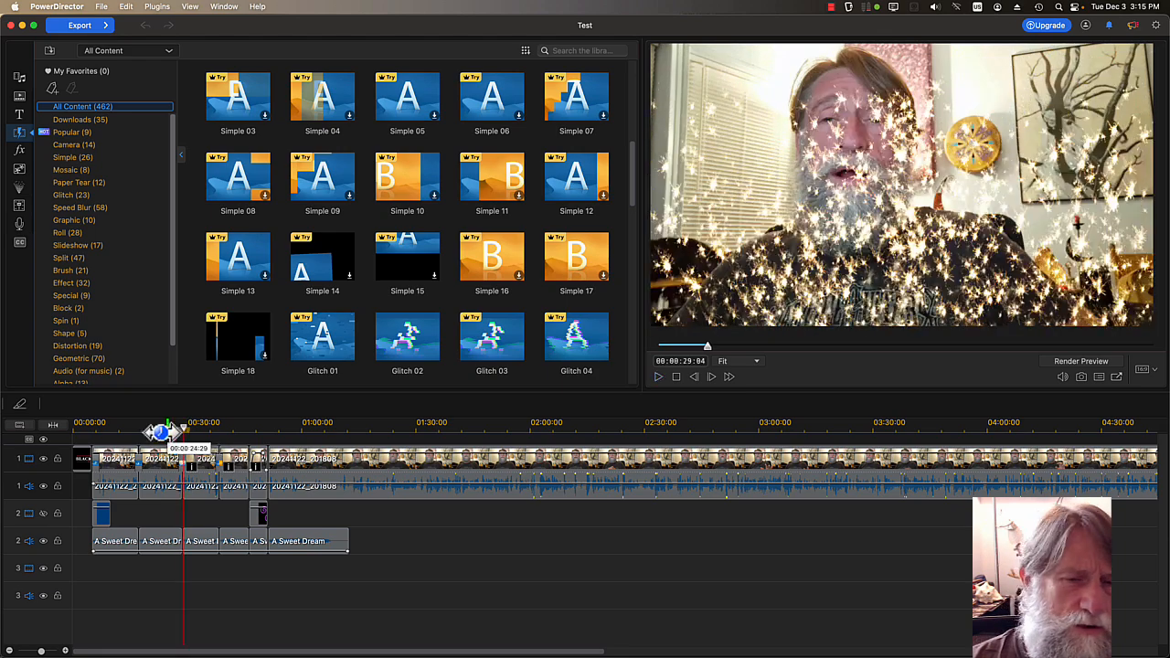
left_click(136, 431)
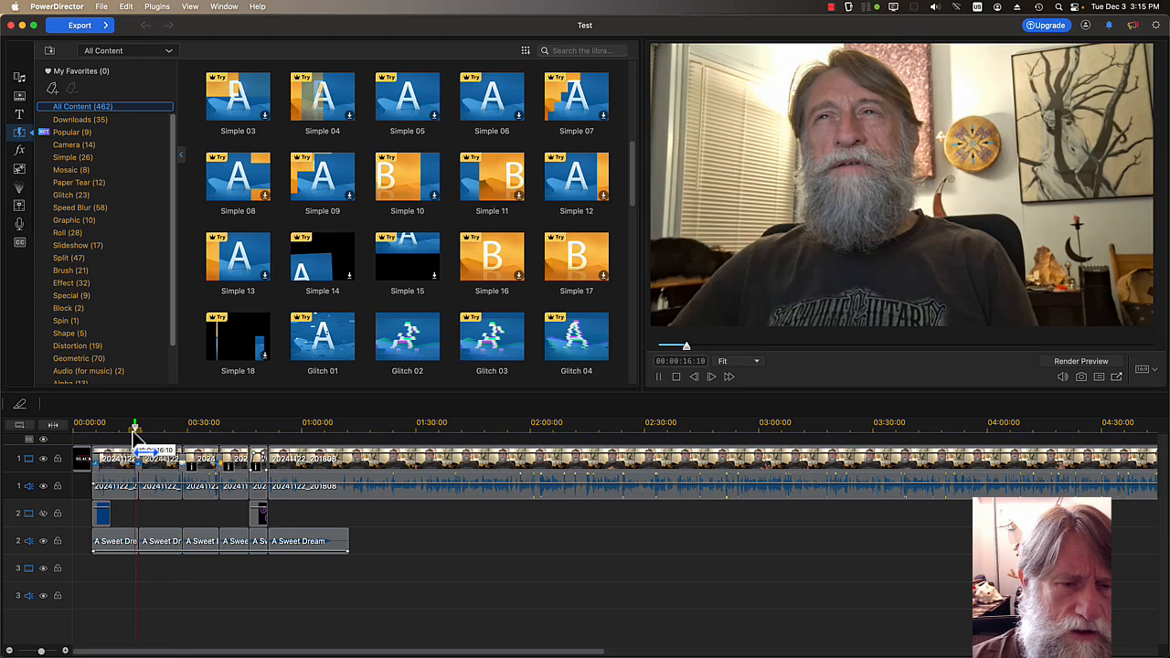
key("space")
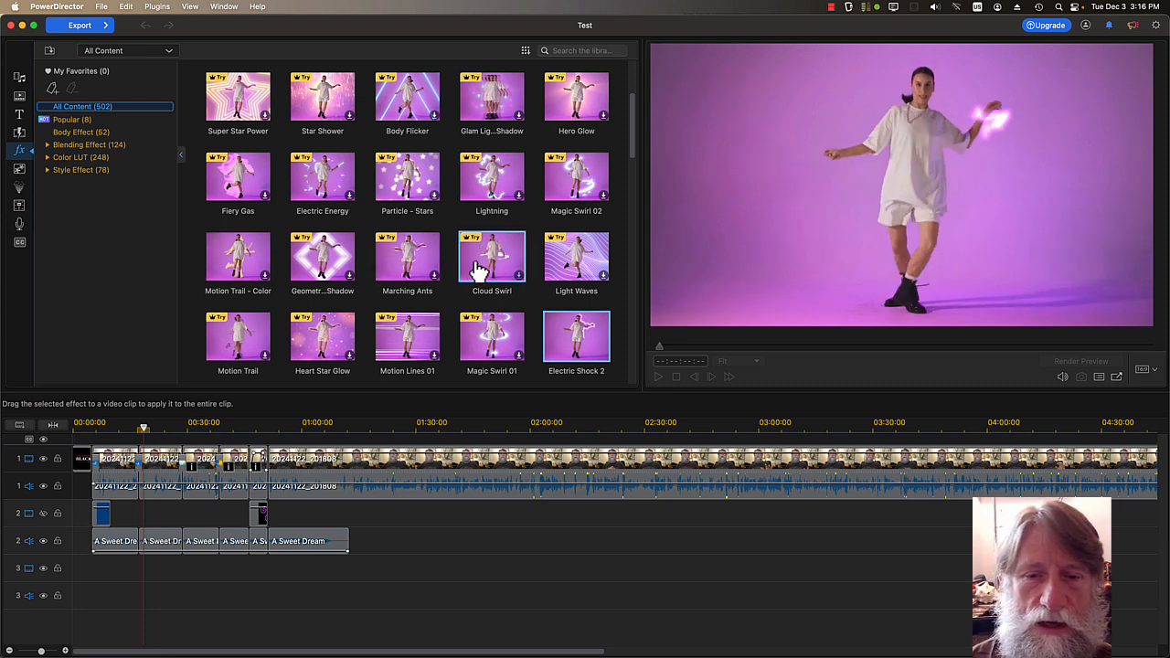
Preview the Electric Energy body effect and browse all content in the sticker library down to the Sale stickers.
left_click(346, 199)
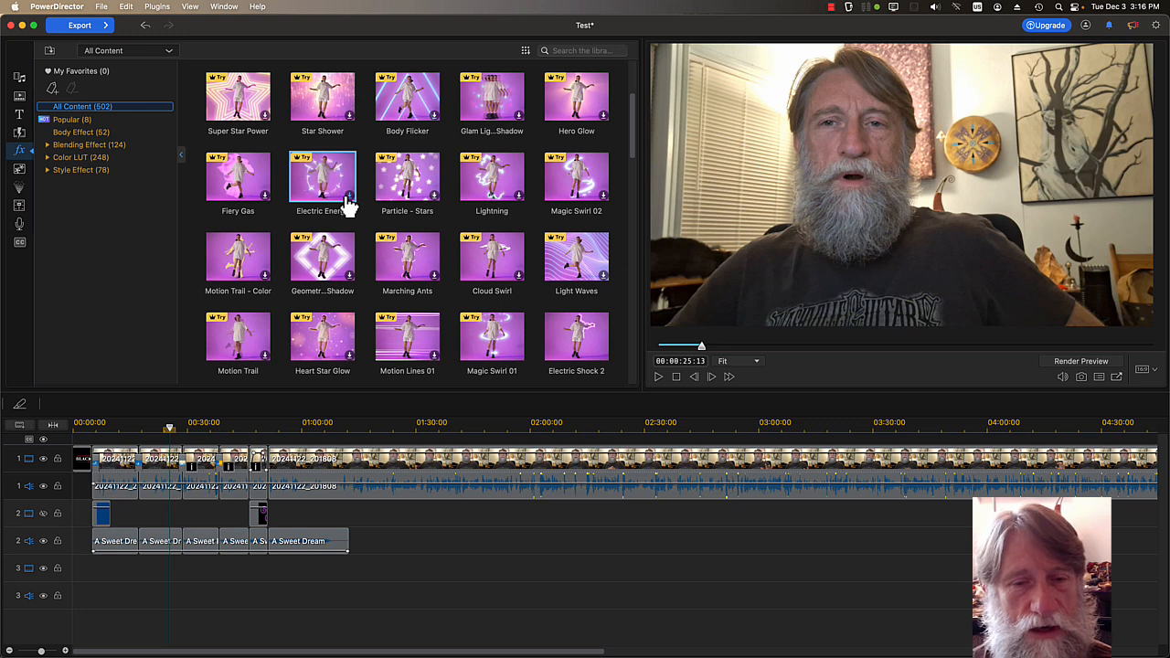
left_click(19, 170)
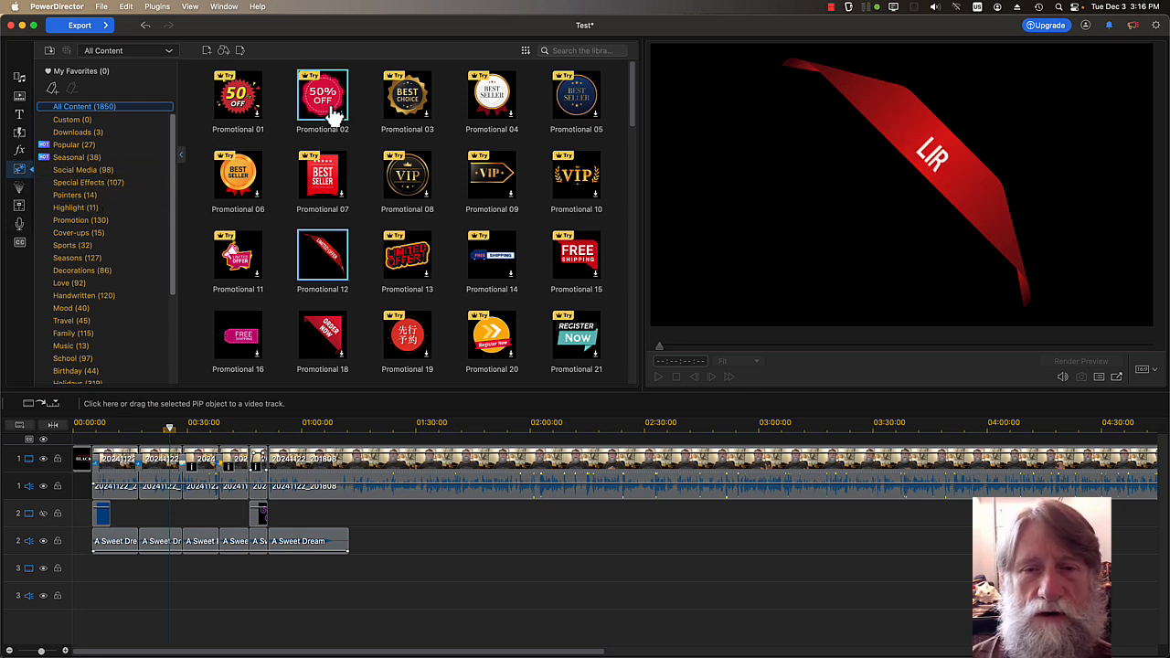
scroll(431, 256, "down", 5)
scroll(430, 261, "down", 15)
scroll(434, 260, "down", 4)
scroll(434, 260, "down", 6)
scroll(435, 261, "down", 4)
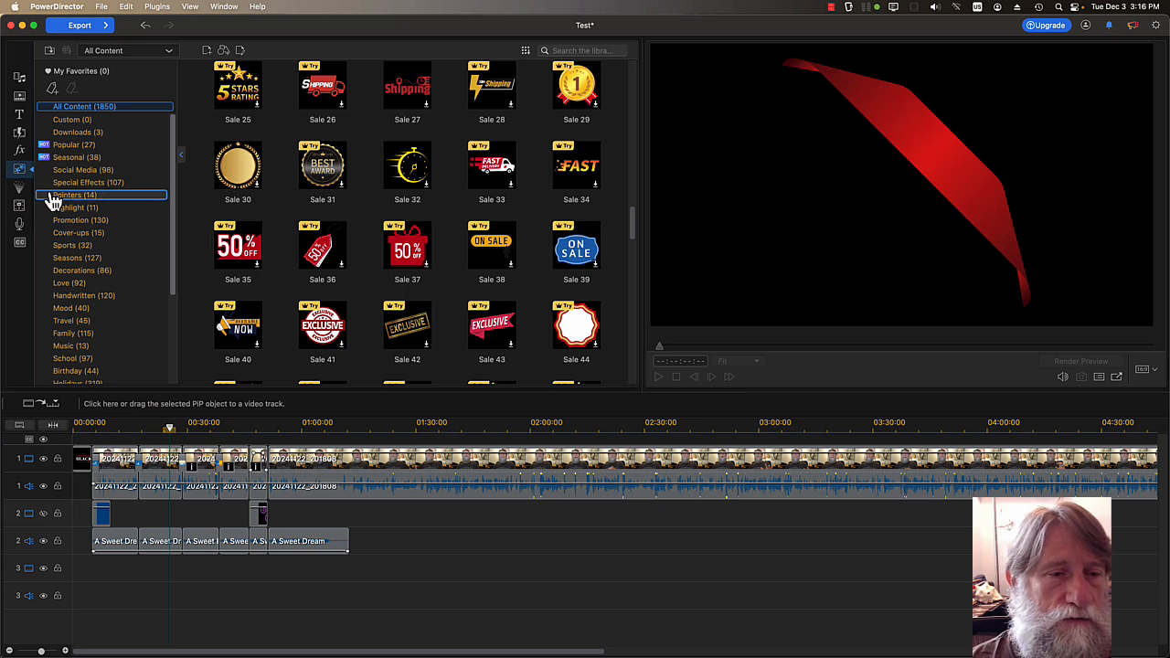
View the voice-over recording settings and the subtitle creation options.
left_click(19, 223)
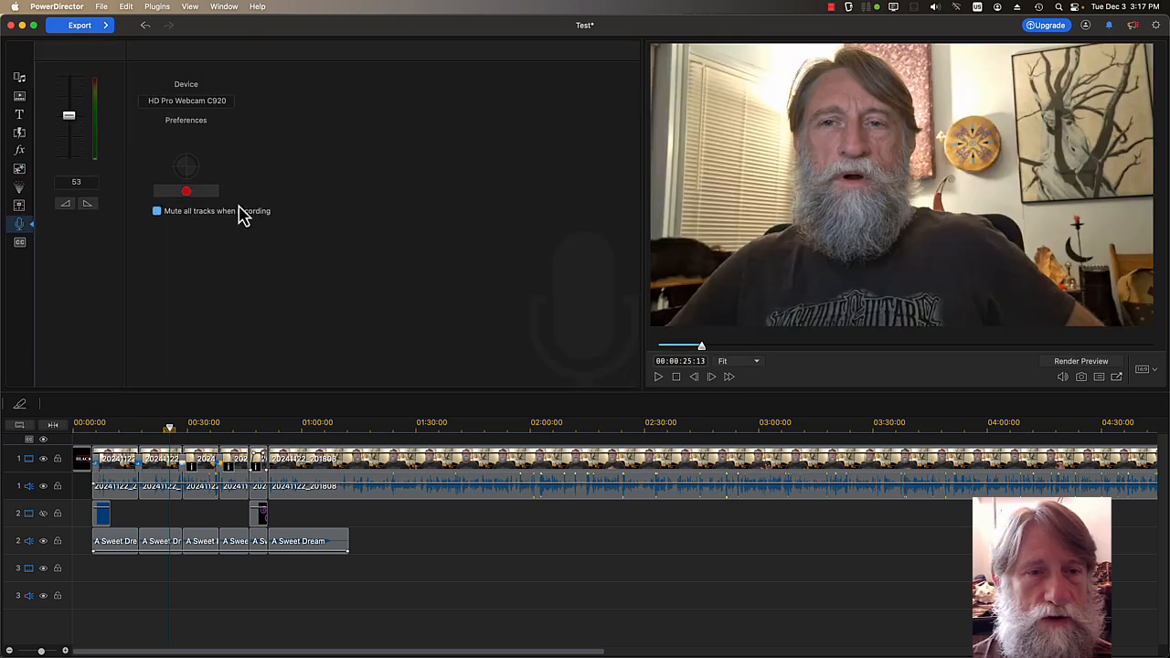
left_click(20, 243)
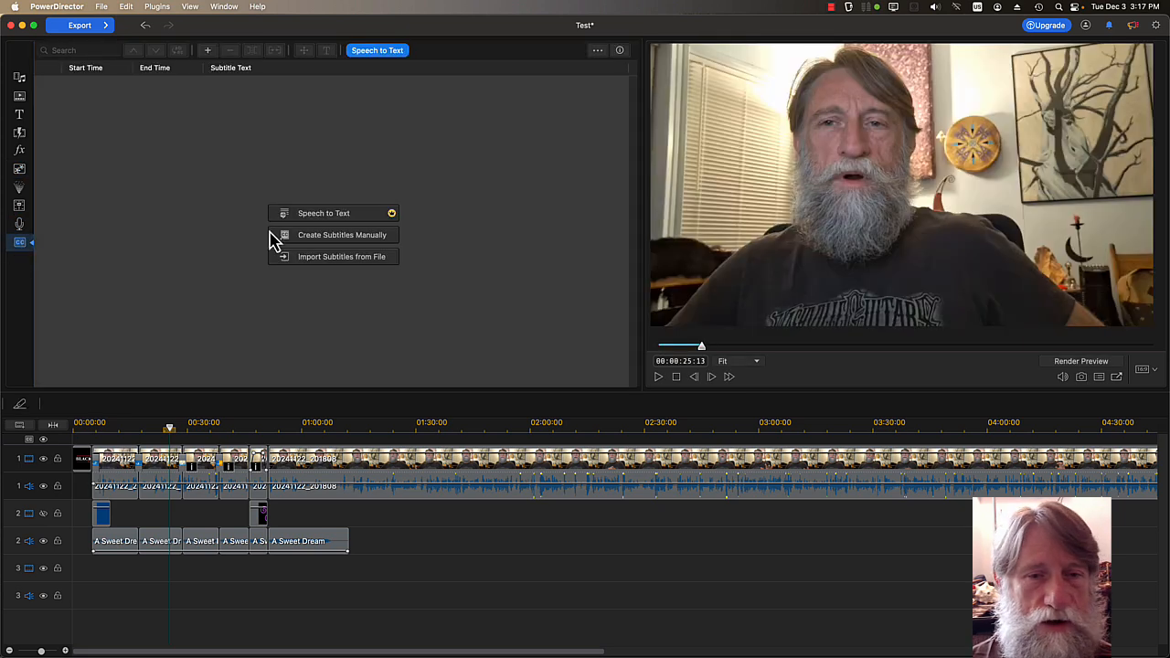
Split the timeline clips at 00:00:54:07.
left_click(276, 427)
key("space")
key("space")
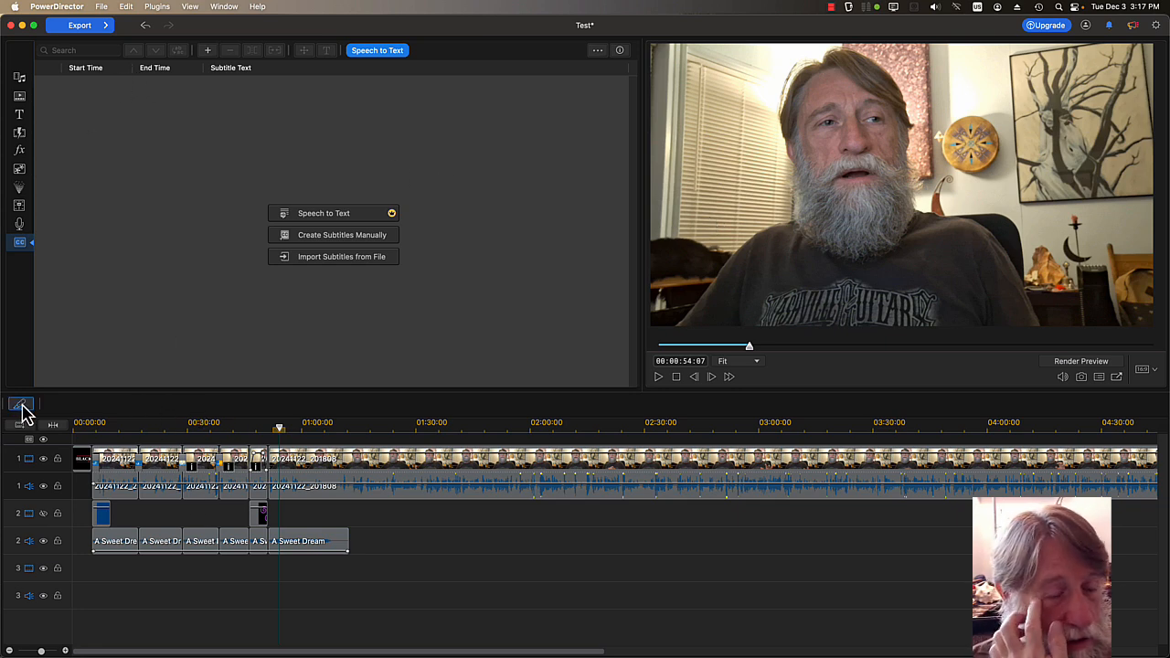
left_click(23, 409)
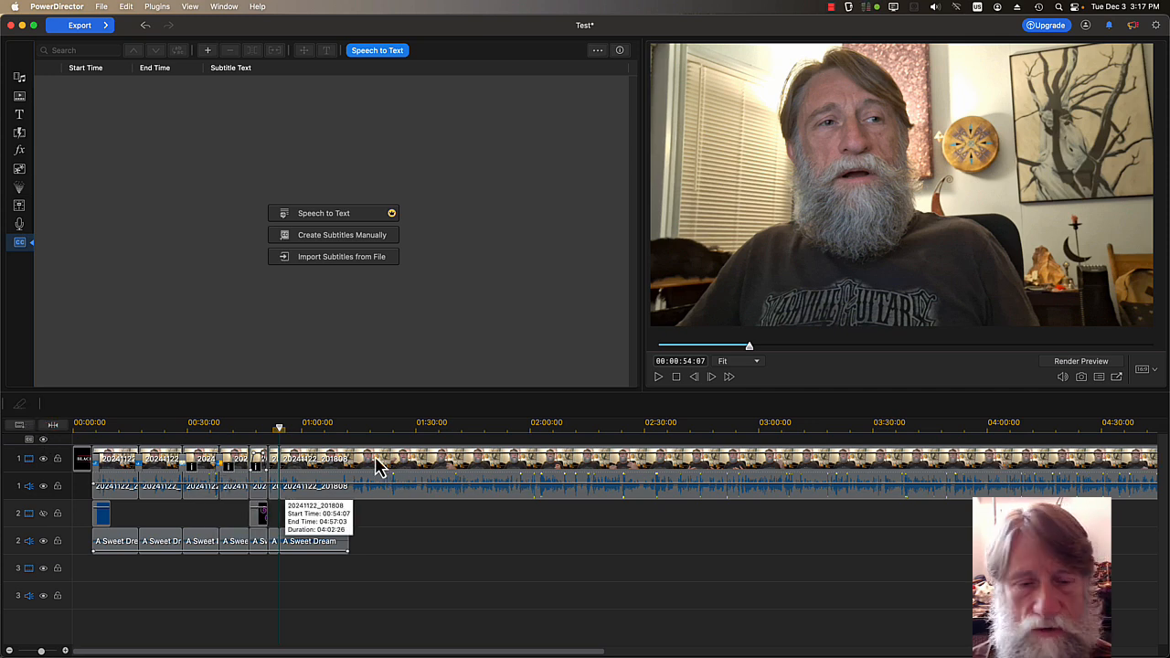
Select the short heart-masked clip, scrub to about 2:14 within it and show its available editing tools.
left_click(274, 464)
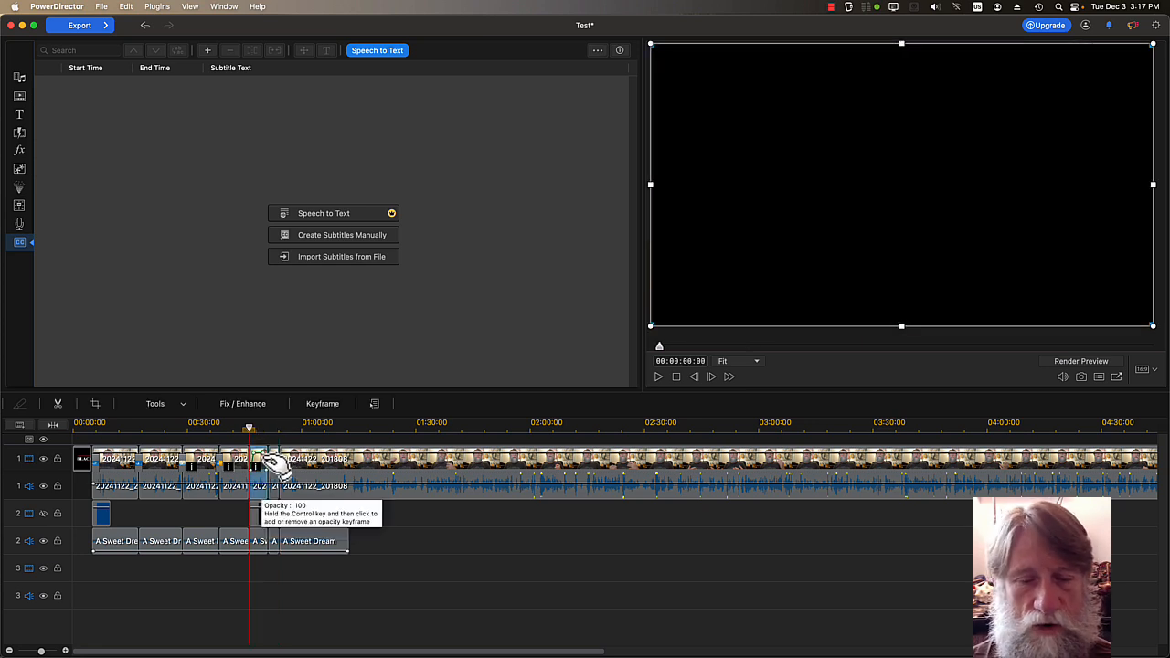
left_click_drag(251, 433, 260, 435)
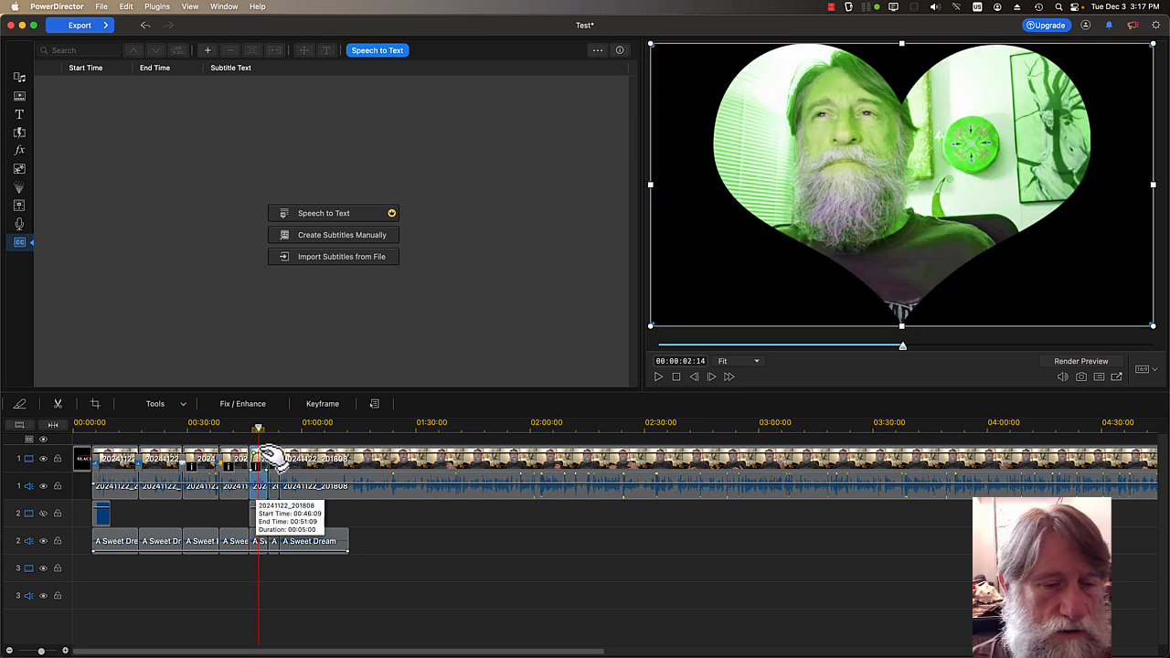
left_click(179, 404)
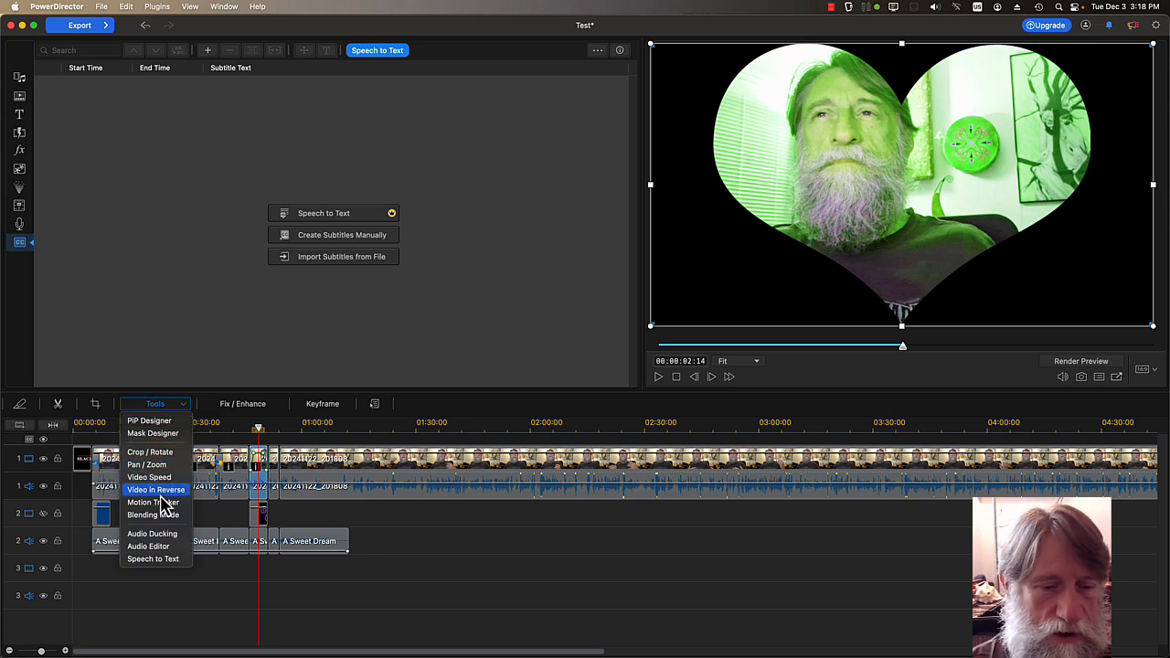
Quit PowerDirector.
left_click(84, 11)
left_click(68, 9)
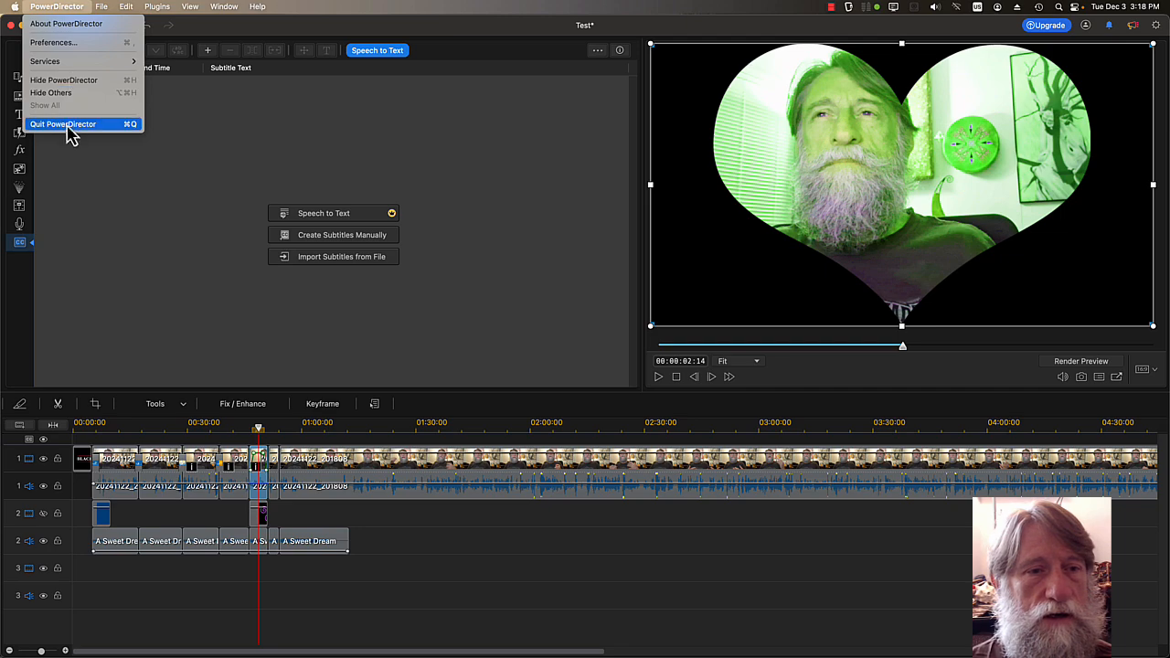
left_click(66, 126)
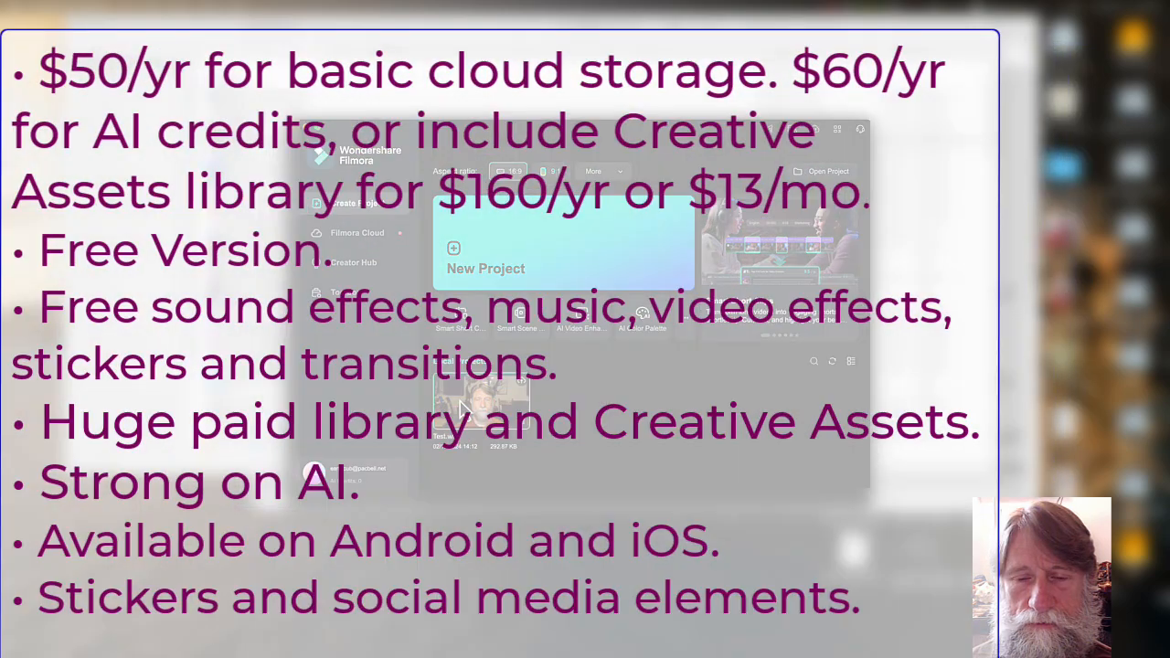
Open the recent Test project in Wondershare Filmora and dismiss the video creator survey.
double_click(462, 408)
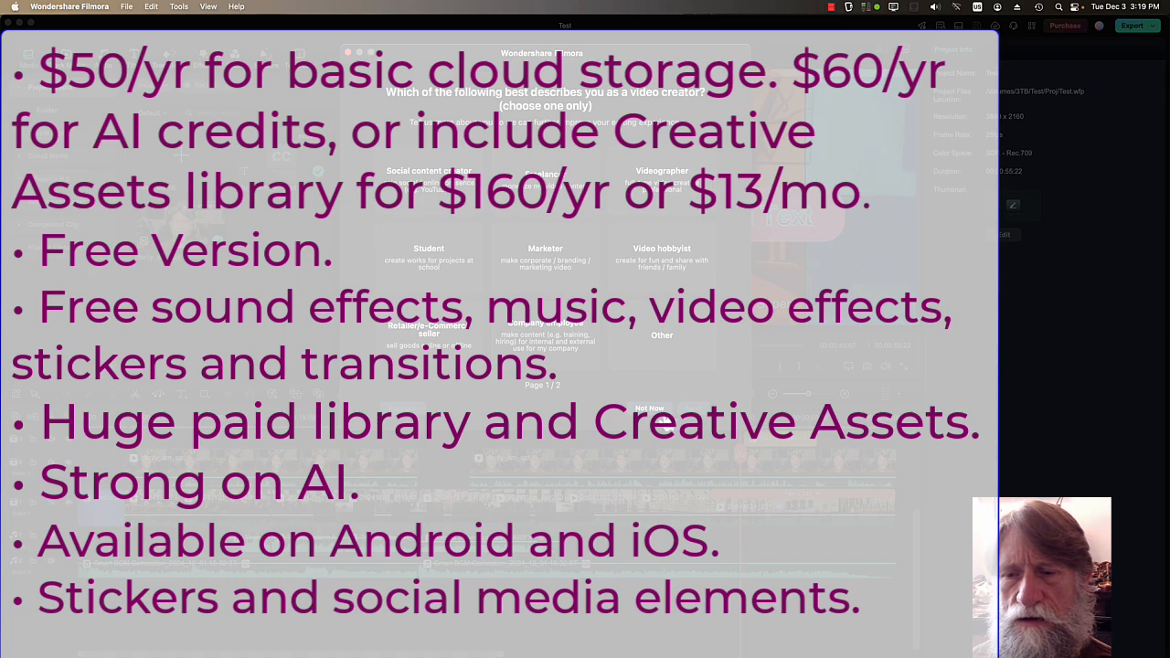
left_click(659, 416)
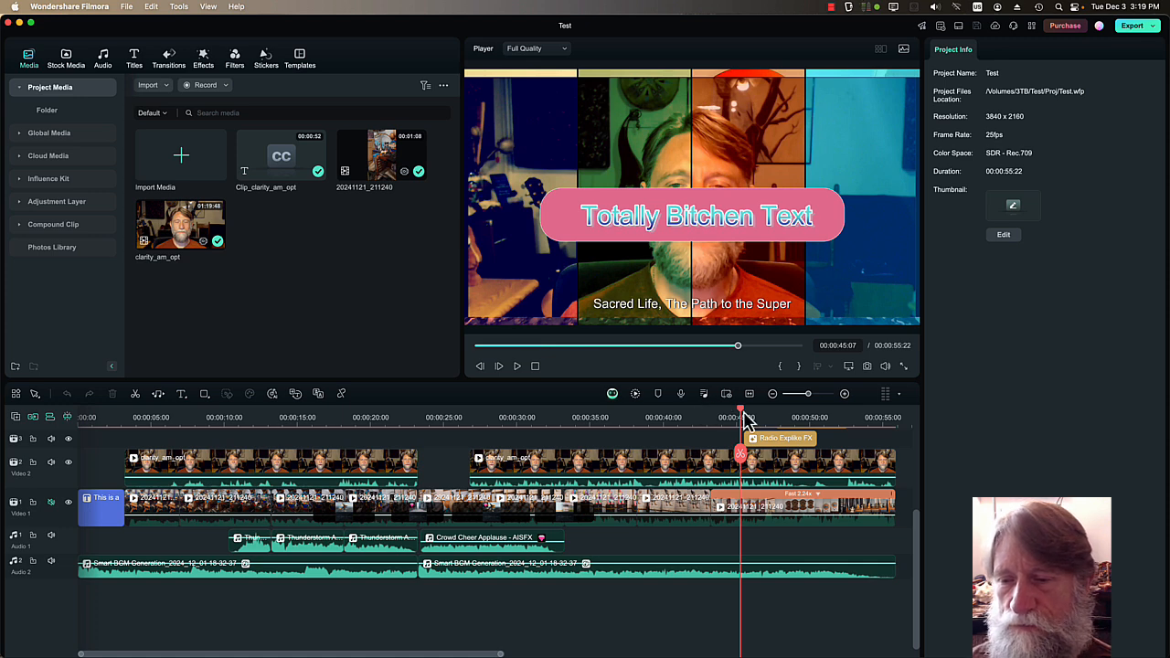
Scrub the timeline to about 52 seconds, return to about 13 seconds and play the project to about 31 seconds.
left_click_drag(734, 412, 851, 419)
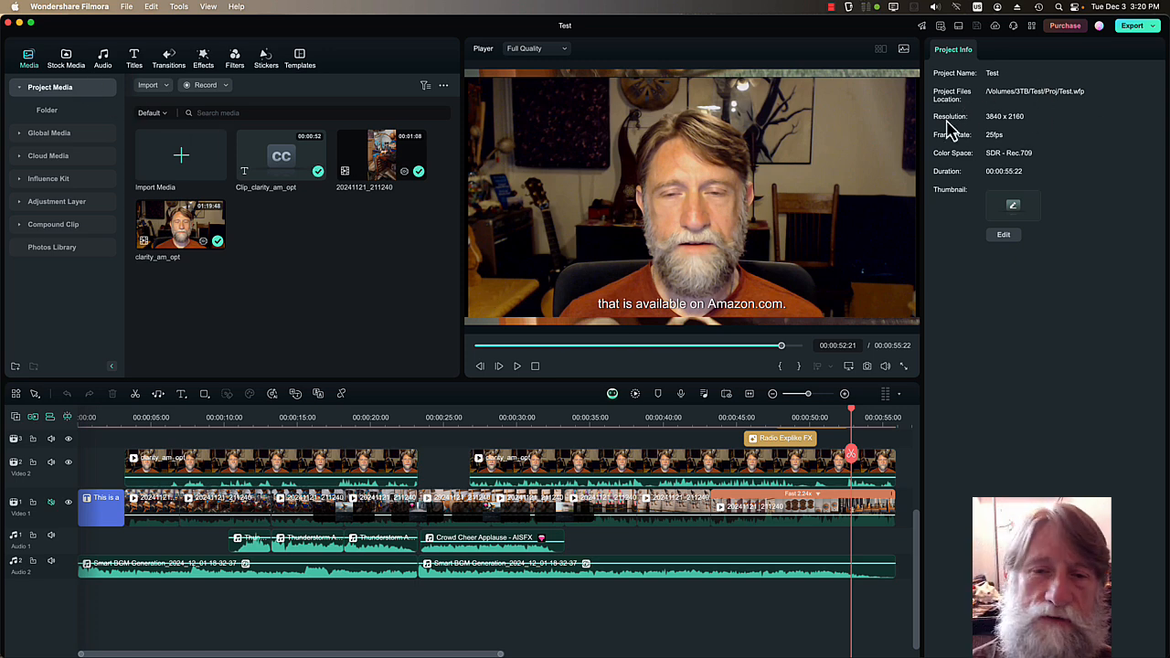
left_click(276, 421)
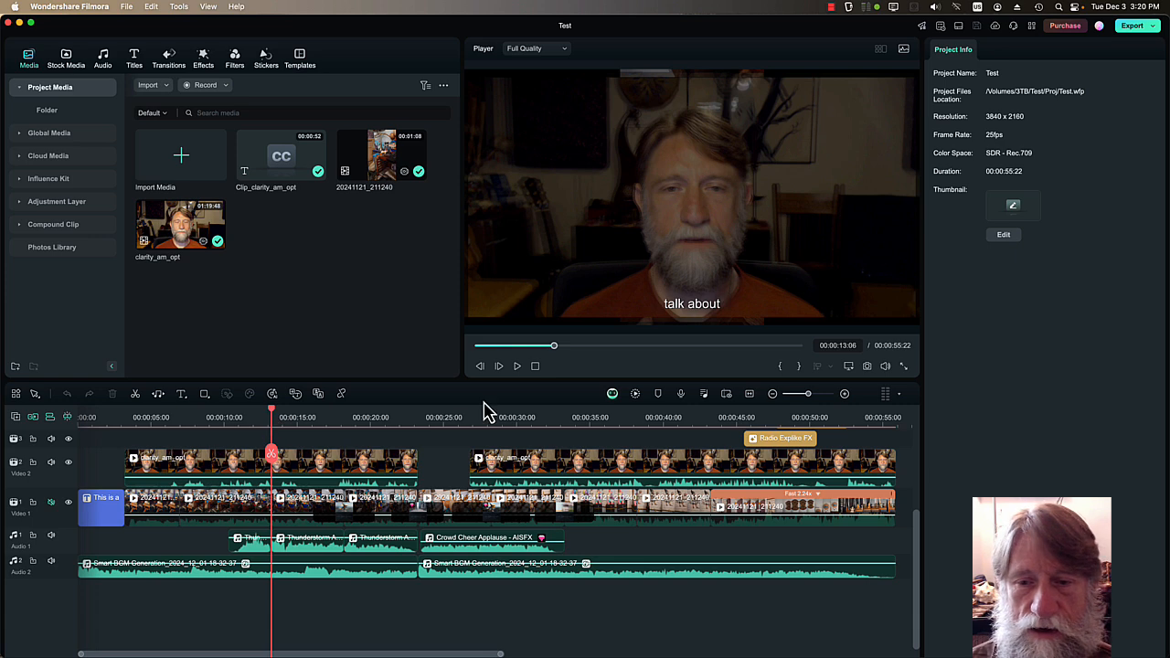
left_click(518, 375)
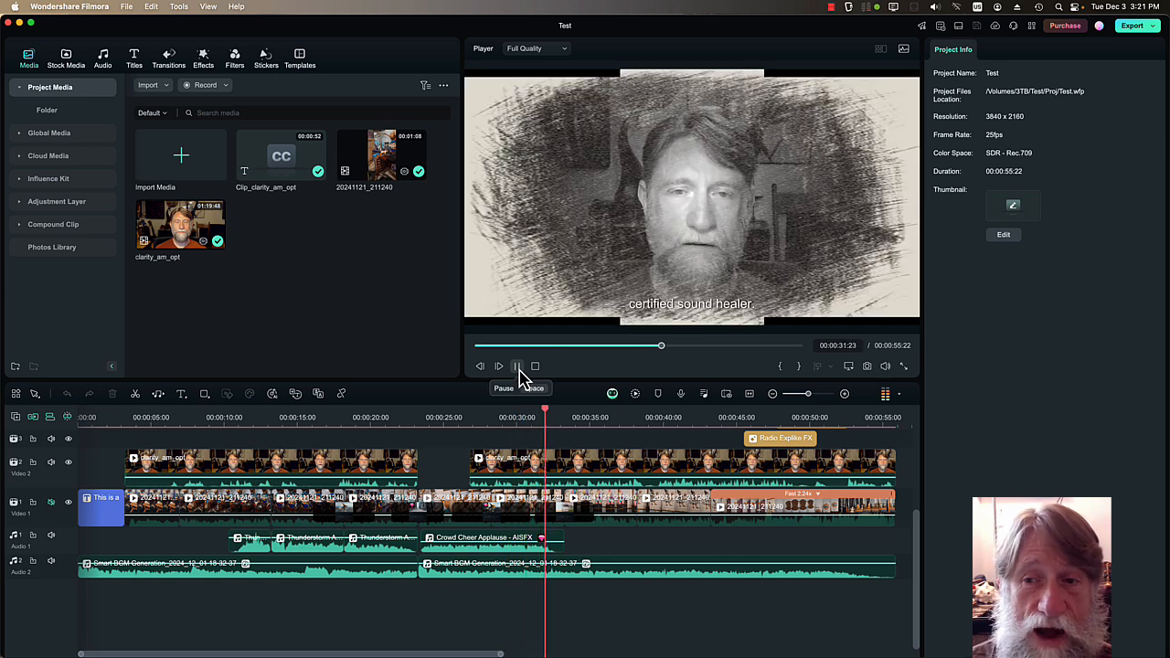
left_click(519, 375)
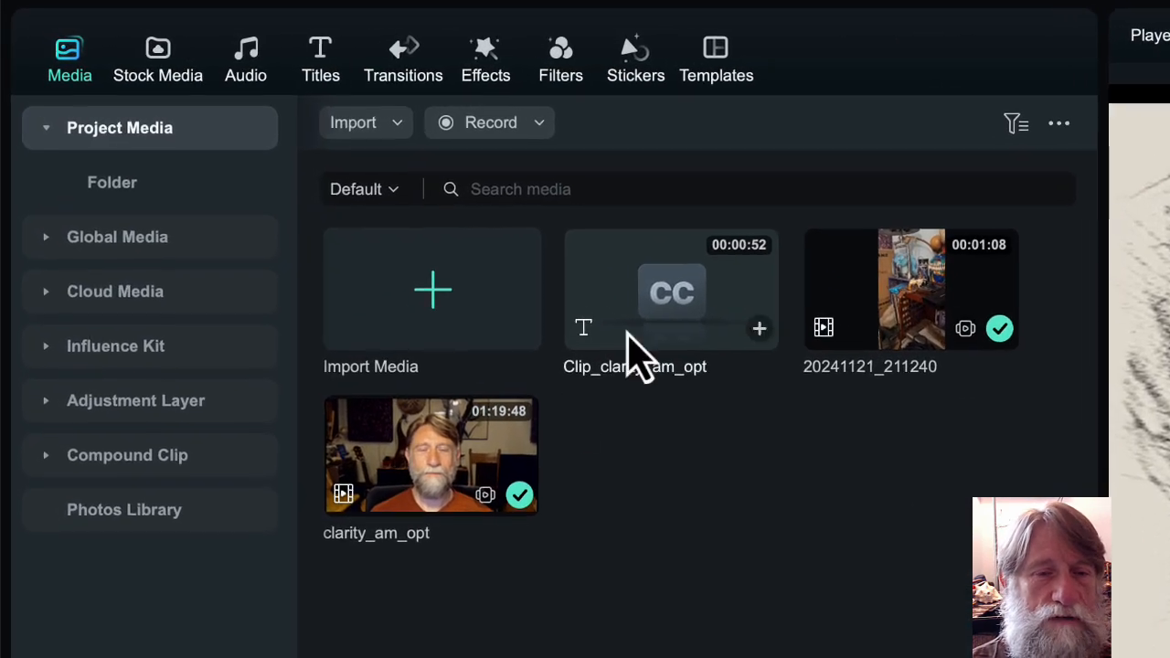
Browse the stock media library's category list from Trending down past Green Screen.
left_click(163, 71)
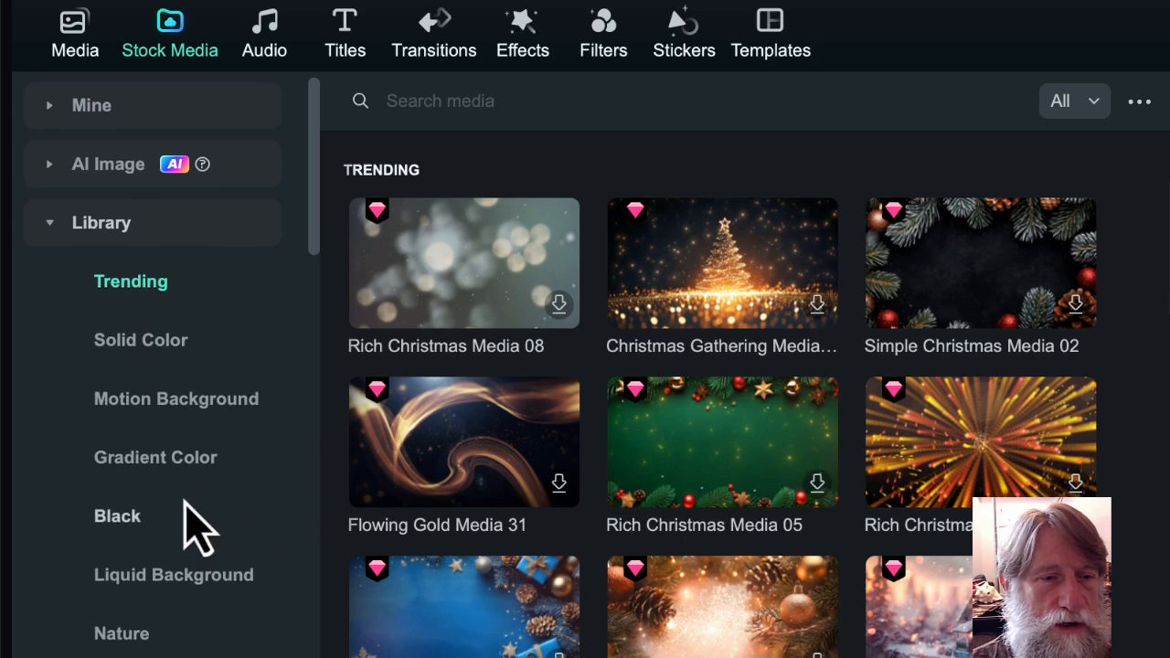
scroll(197, 528, "down", 10)
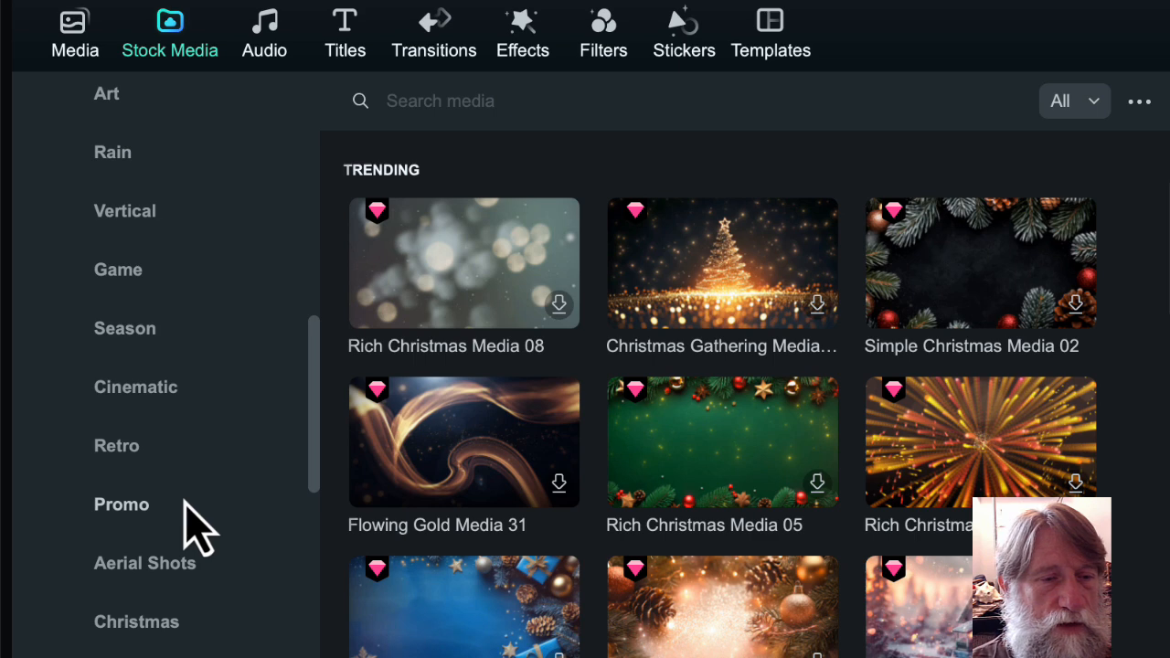
scroll(196, 529, "down", 8)
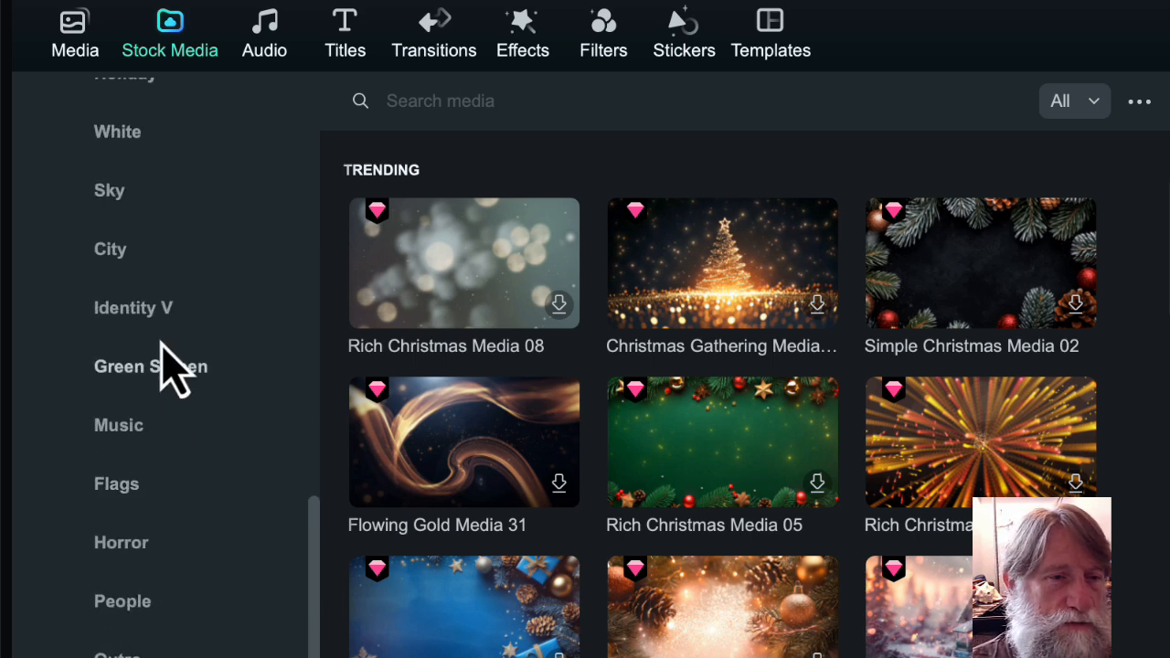
Browse the remaining stock media categories down to Forest and show the Nature category's clips.
scroll(157, 529, "down", 5)
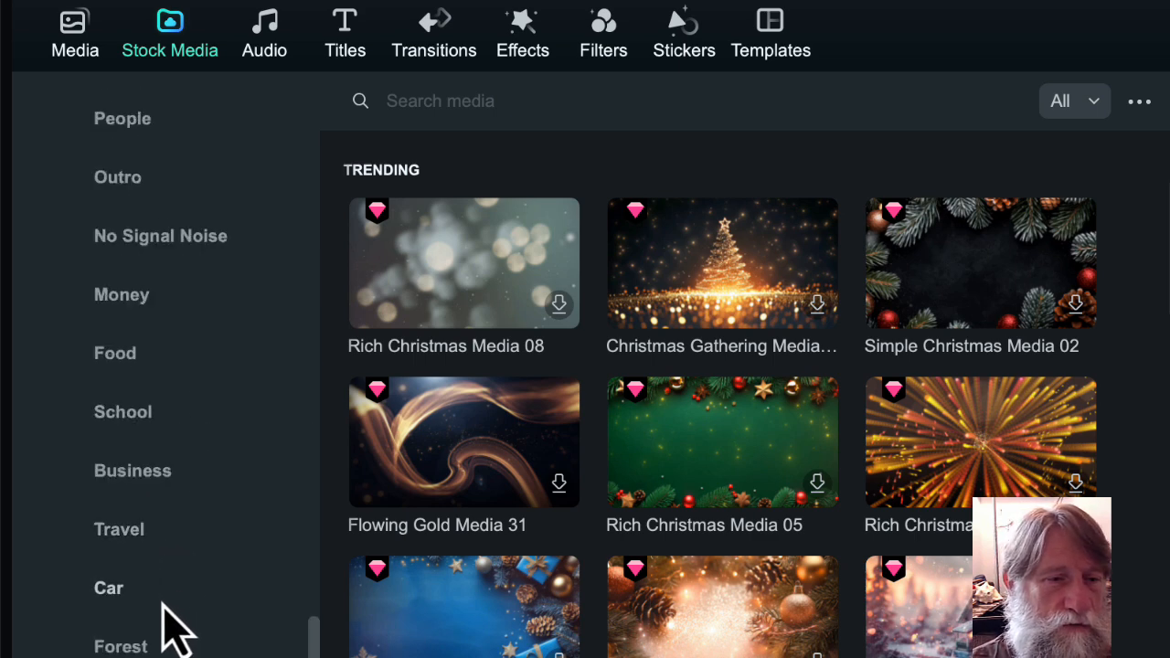
scroll(170, 627, "up", 15)
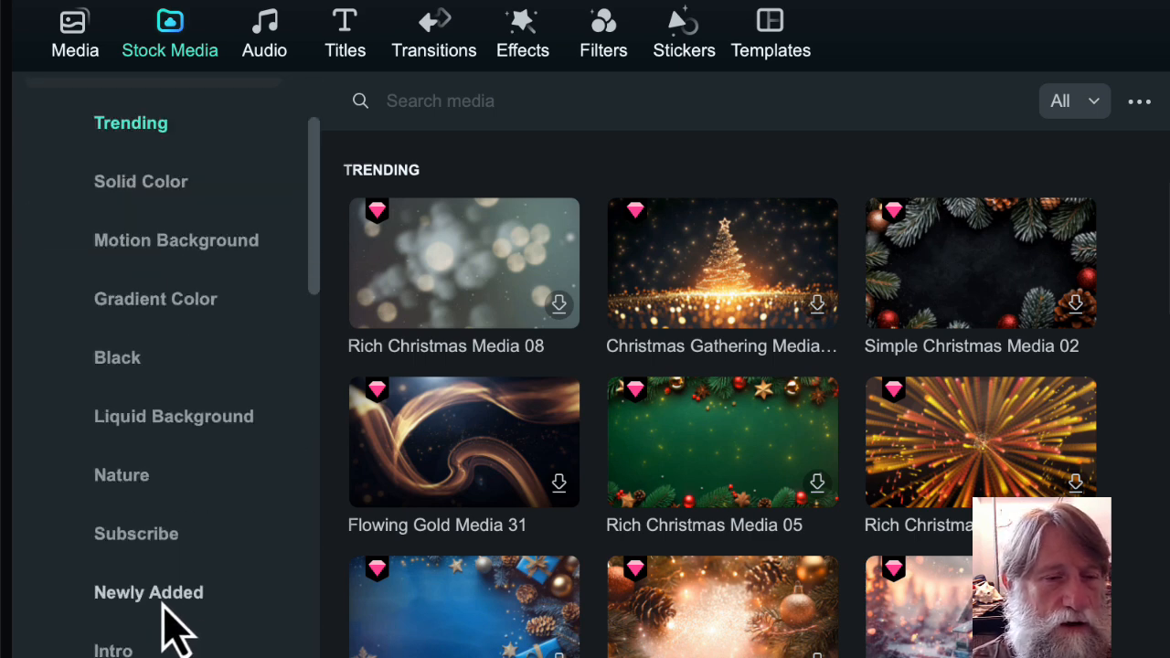
left_click(133, 498)
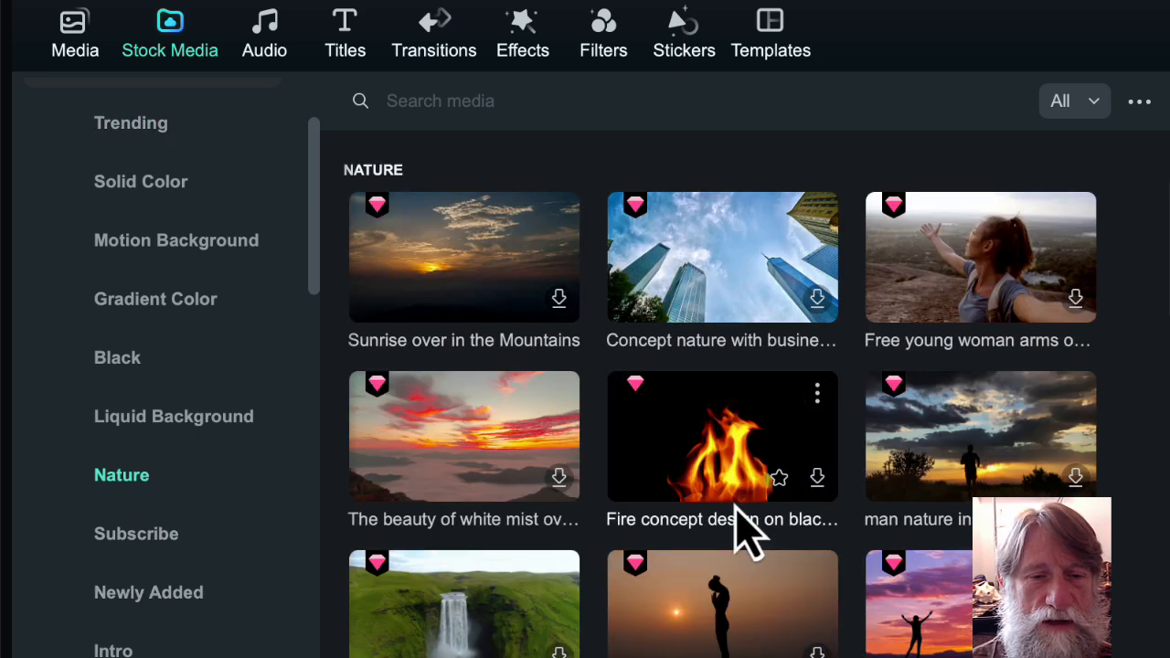
Show the Audio library and browse its music category list from Trending down to World Music.
left_click(275, 52)
scroll(272, 483, "down", 1)
scroll(279, 485, "down", 5)
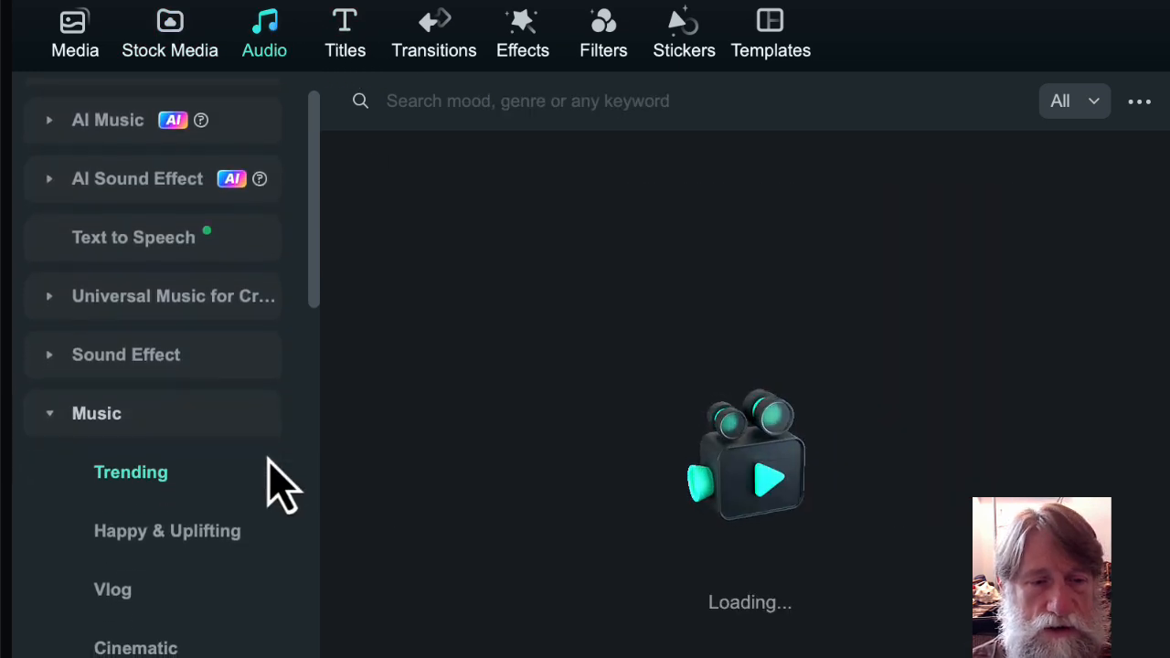
scroll(275, 483, "down", 10)
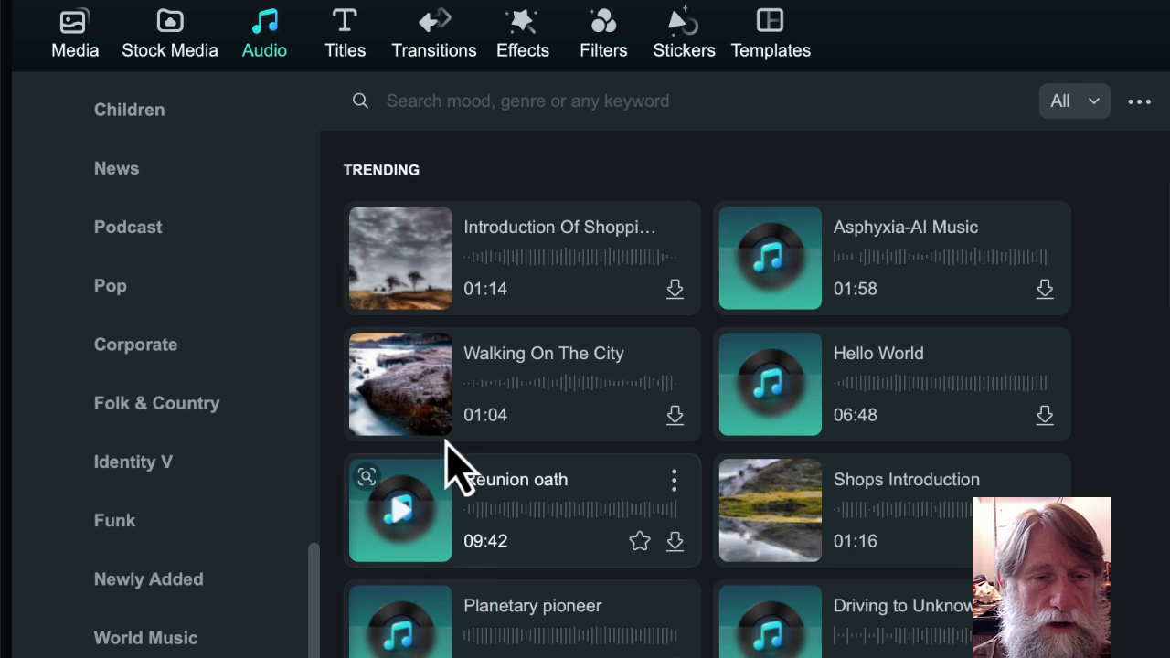
View the trending titles and look through the trending transitions down past Blur Dissolve.
left_click(344, 44)
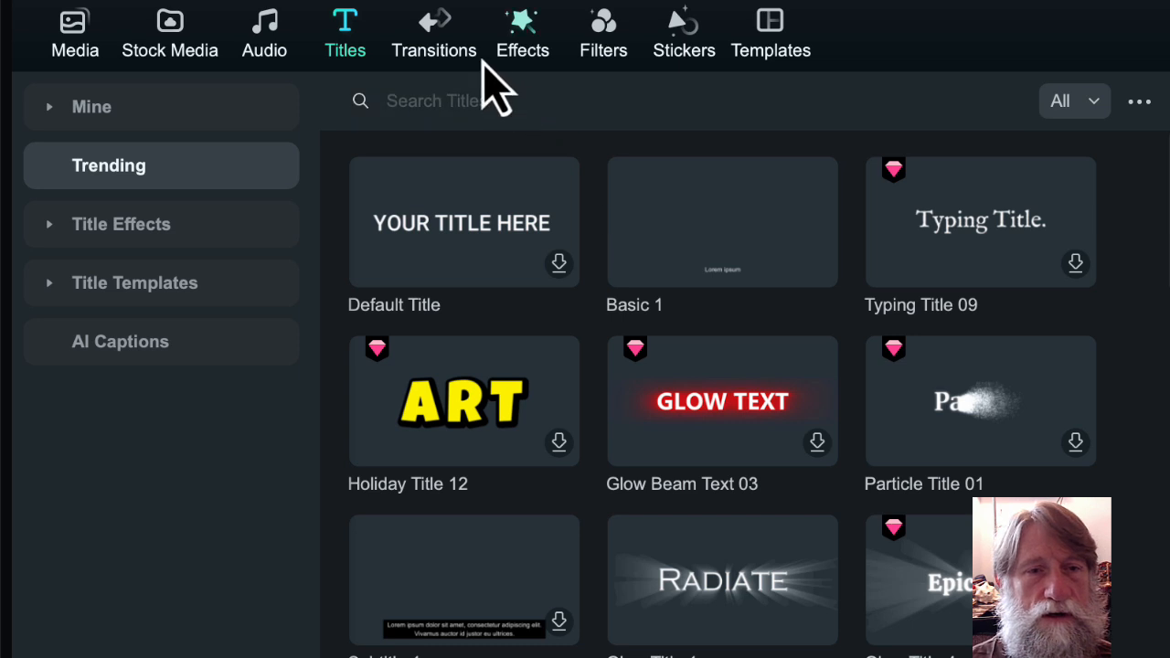
left_click(449, 47)
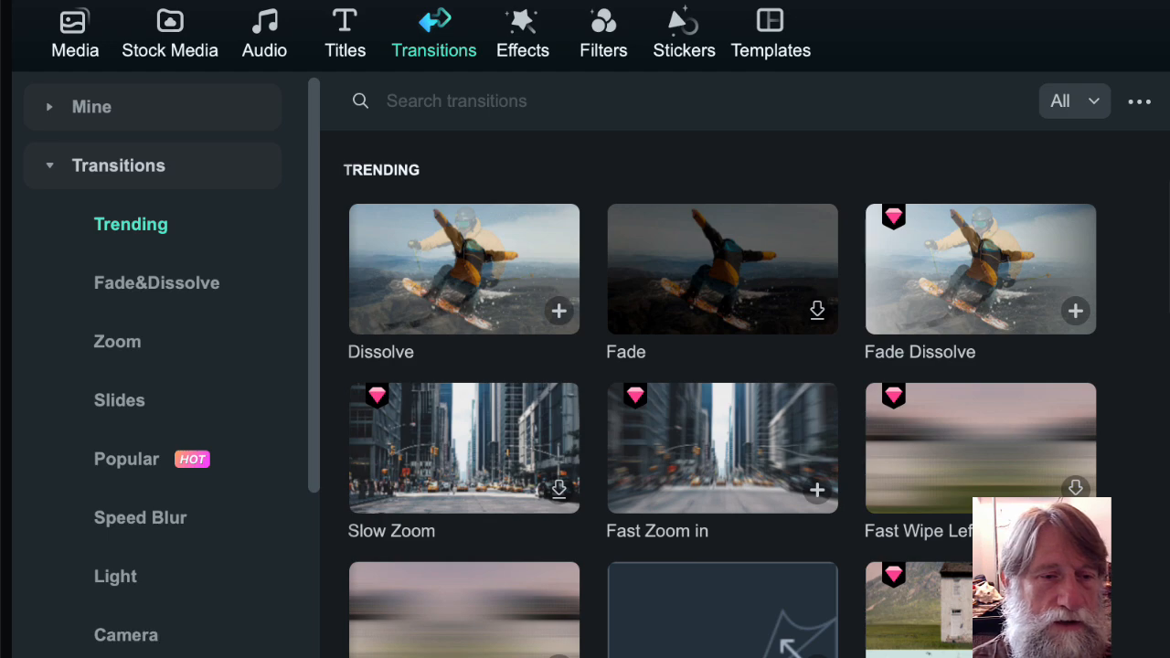
scroll(373, 647, "down", 15)
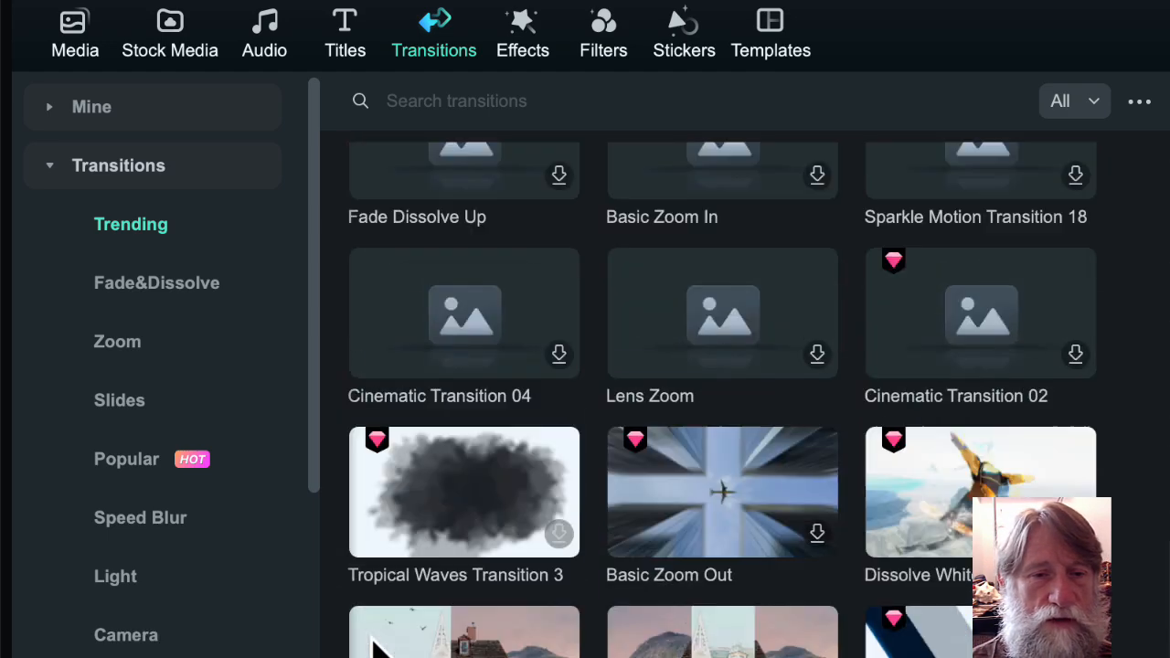
scroll(373, 647, "down", 3)
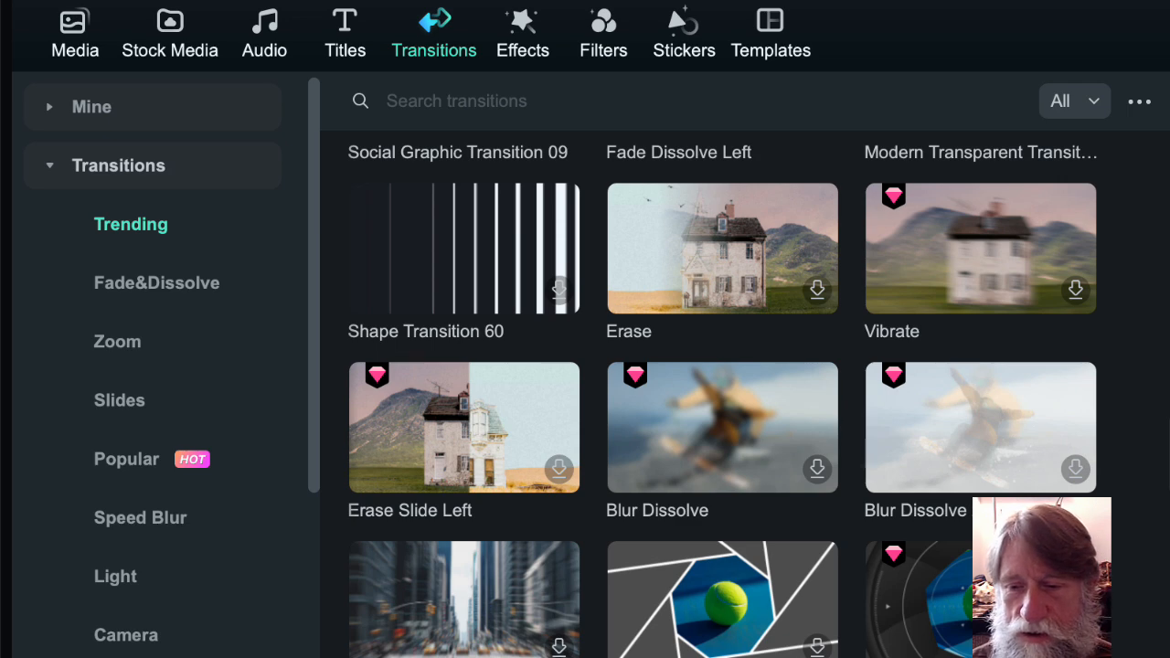
Browse the Effects library's trending and video effects, and view the Neon Lines and Stroke body effects.
left_click(519, 35)
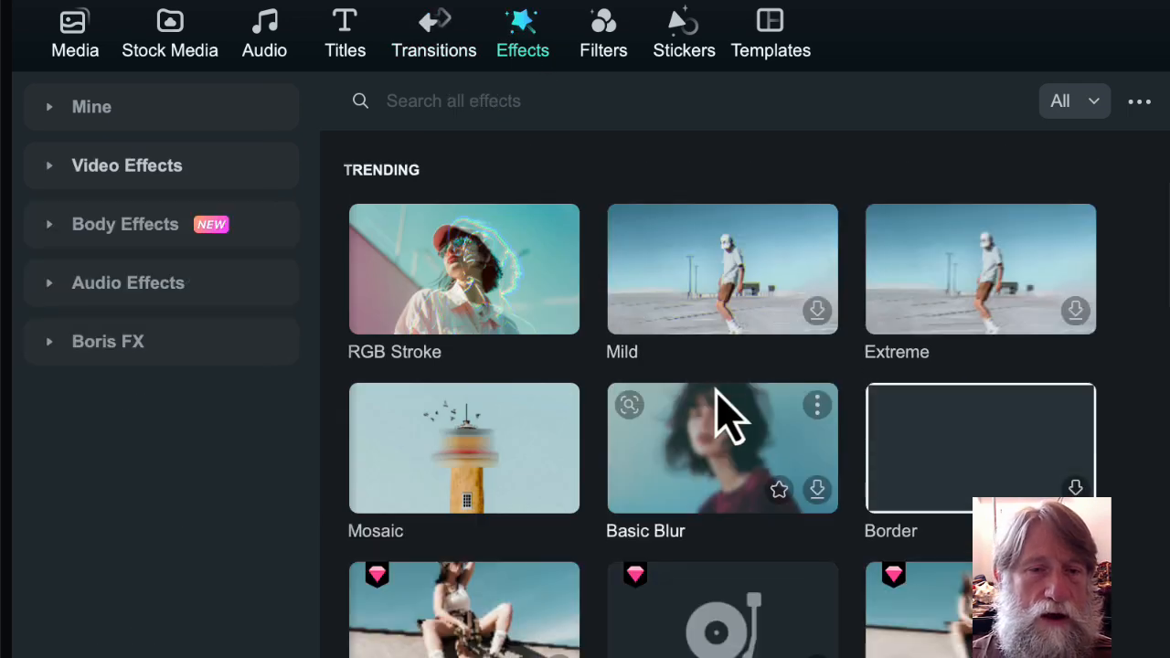
scroll(817, 509, "down", 7)
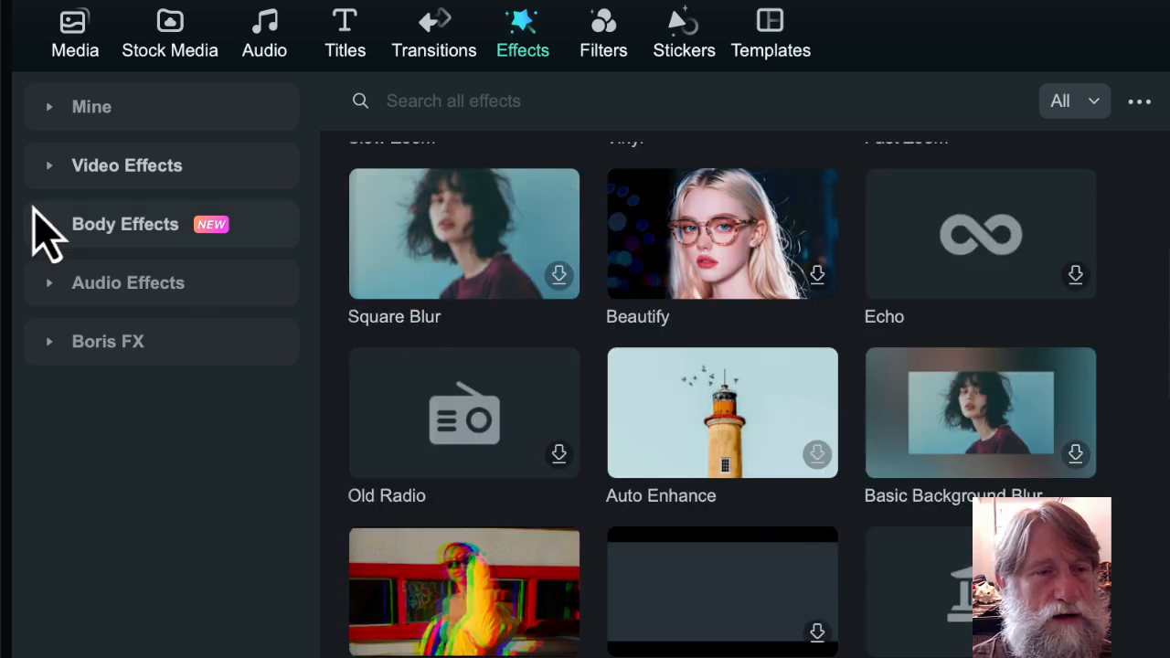
left_click(57, 179)
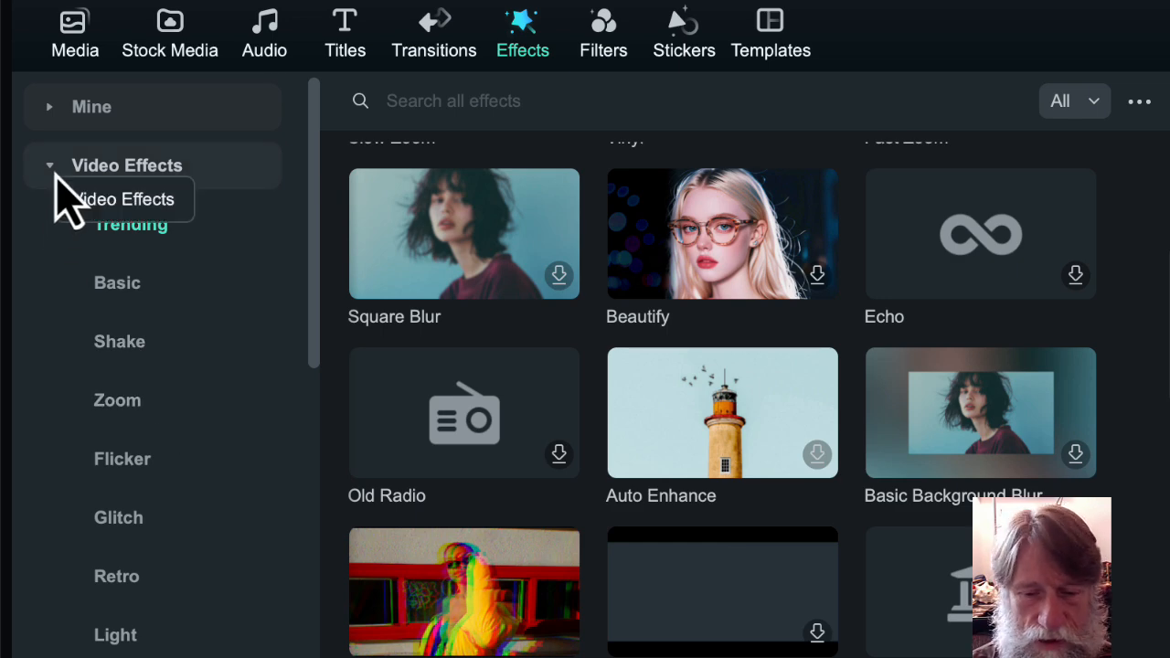
left_click(55, 175)
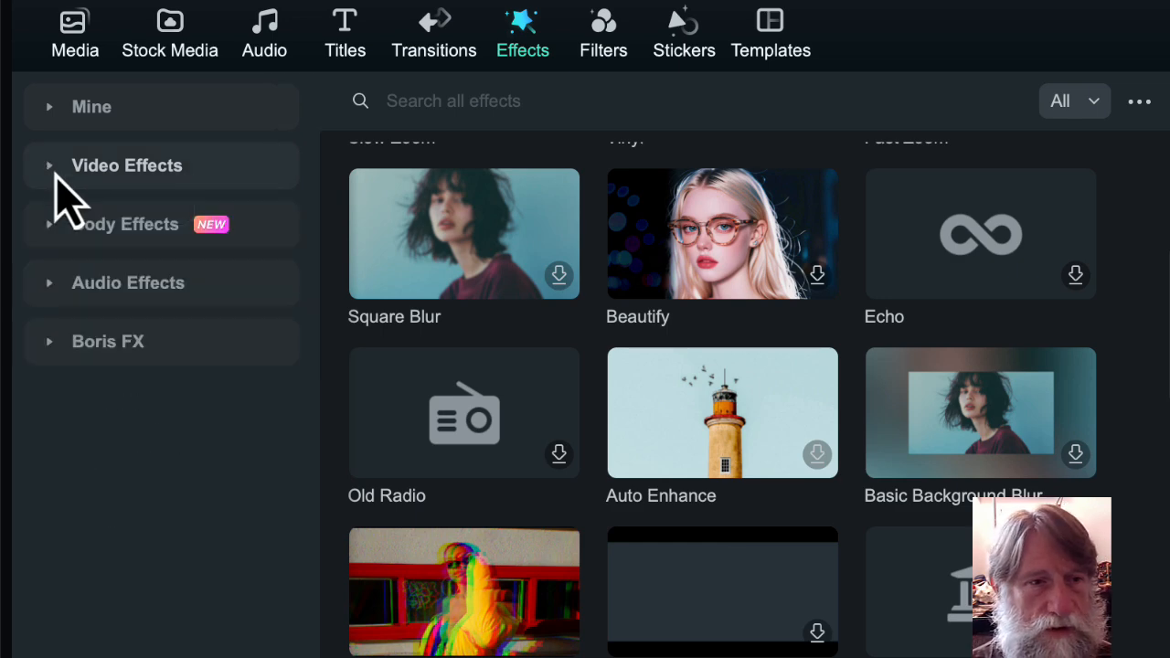
left_click(46, 235)
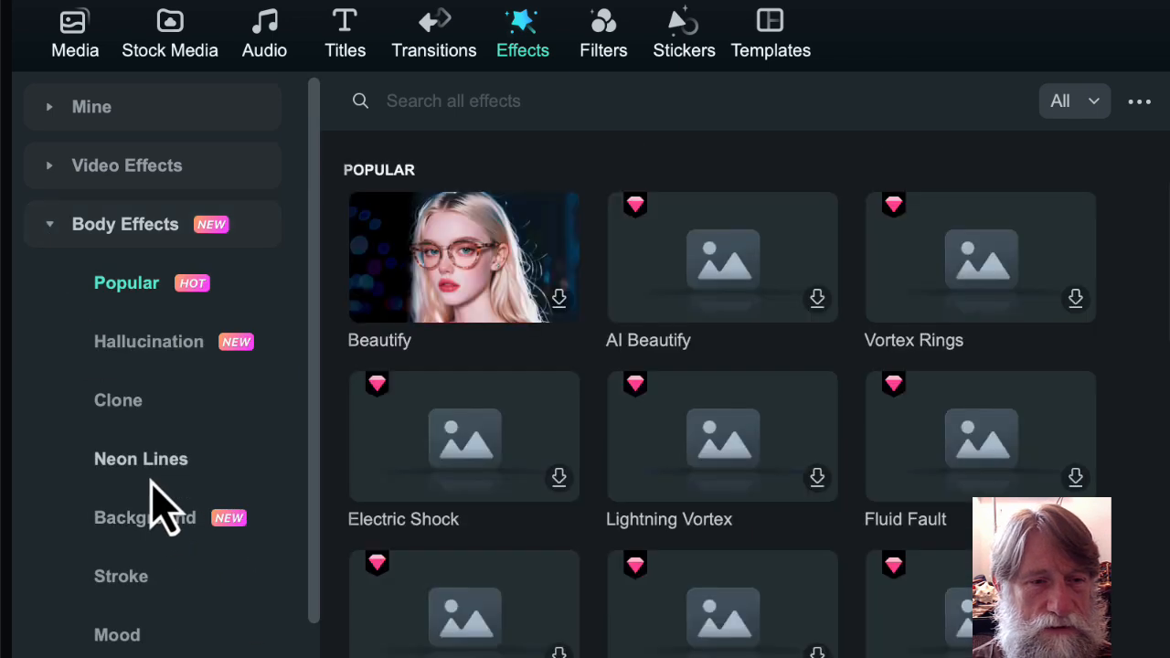
left_click(149, 469)
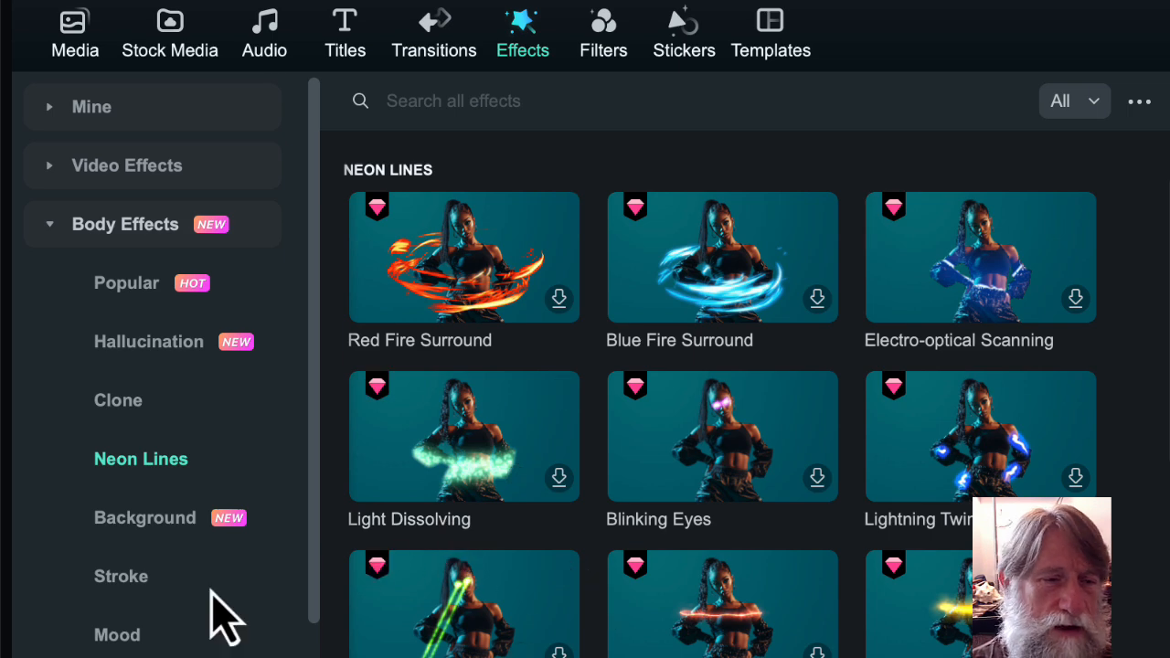
left_click(137, 578)
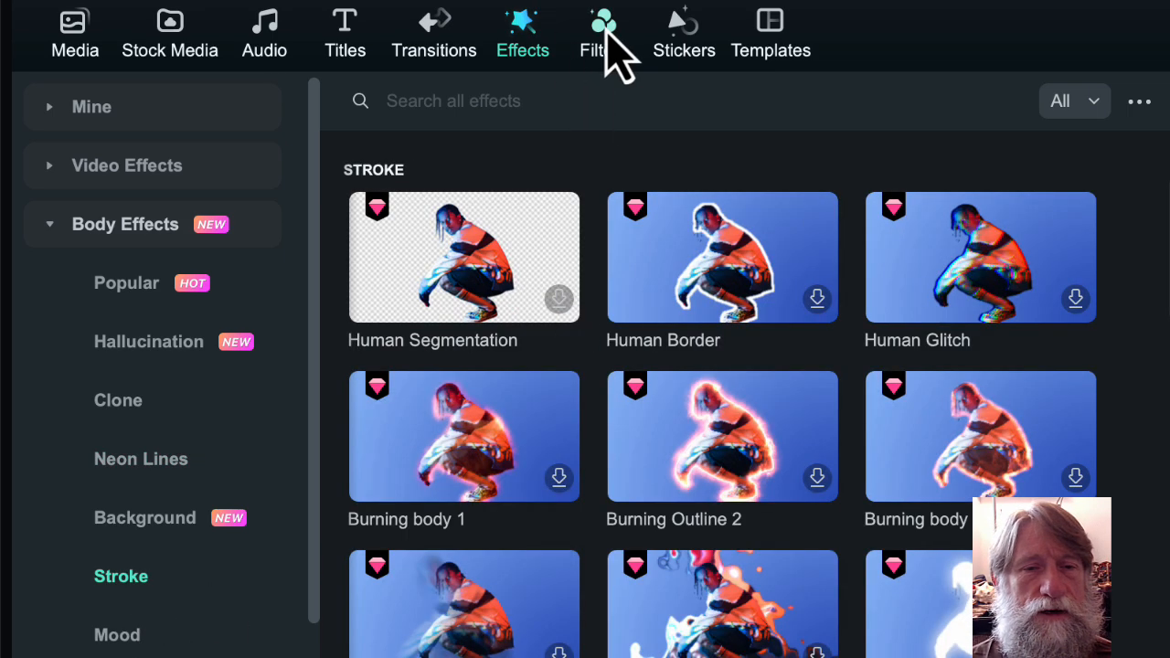
Look through the Filters library, viewing the Portrait and Scenery categories.
left_click(603, 41)
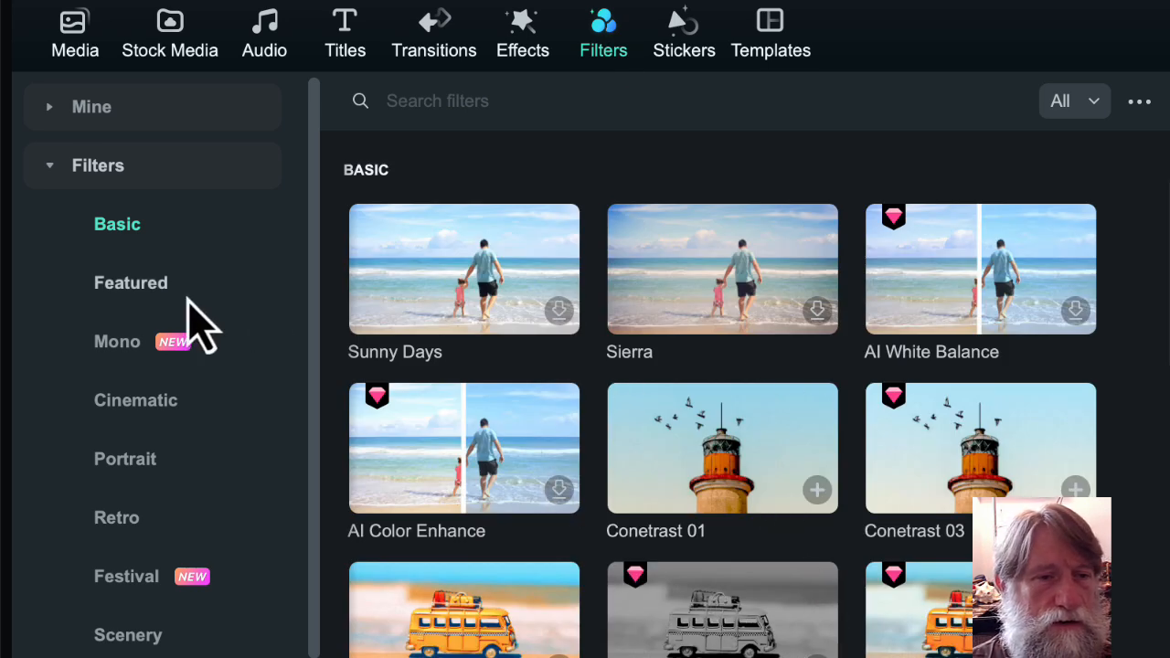
left_click(128, 470)
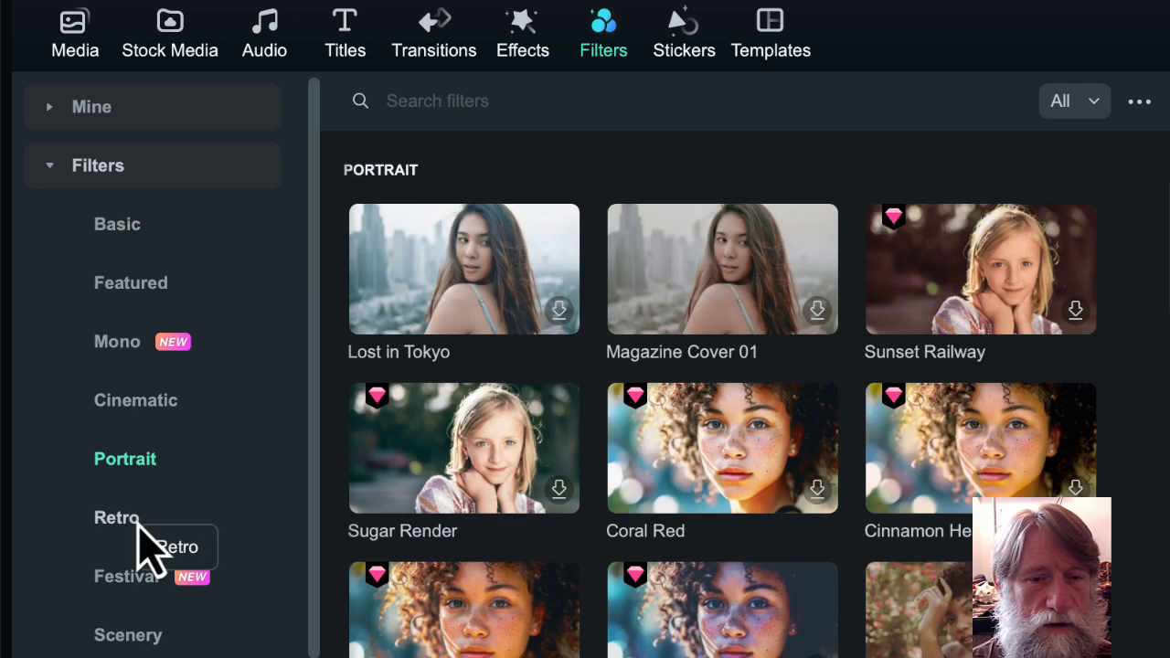
left_click(125, 640)
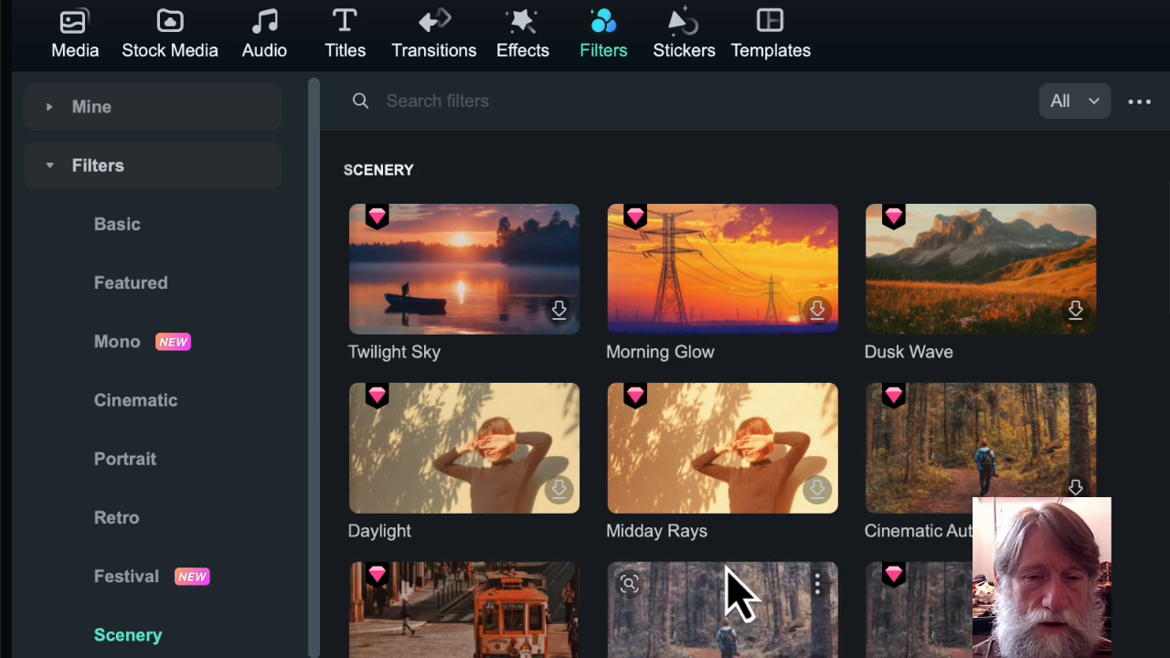
scroll(736, 594, "down", 1)
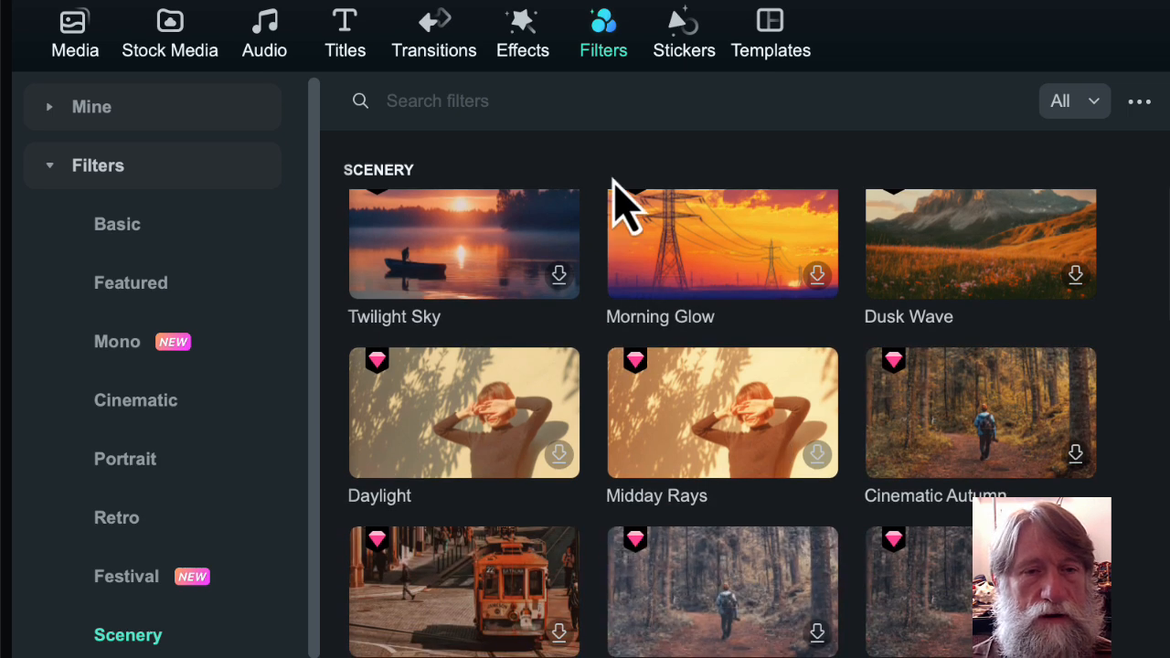
Add the trending Thanks for Watching sticker to the Video 2 track at about 33 seconds and play the project to about 38 seconds.
left_click(684, 64)
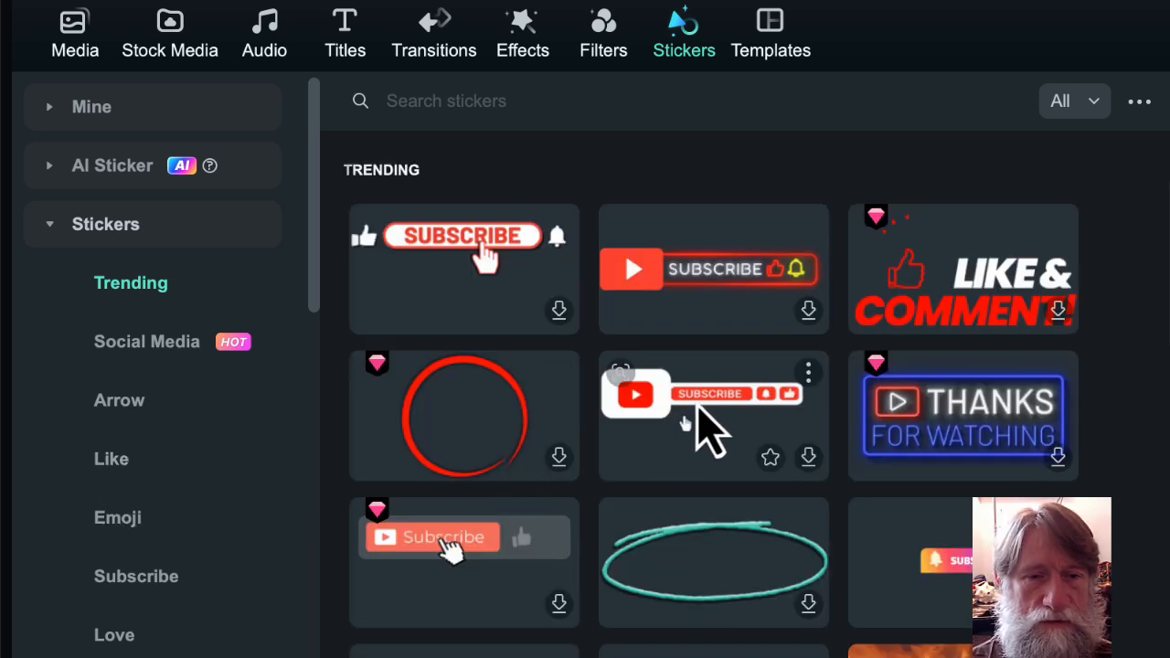
left_click(956, 437)
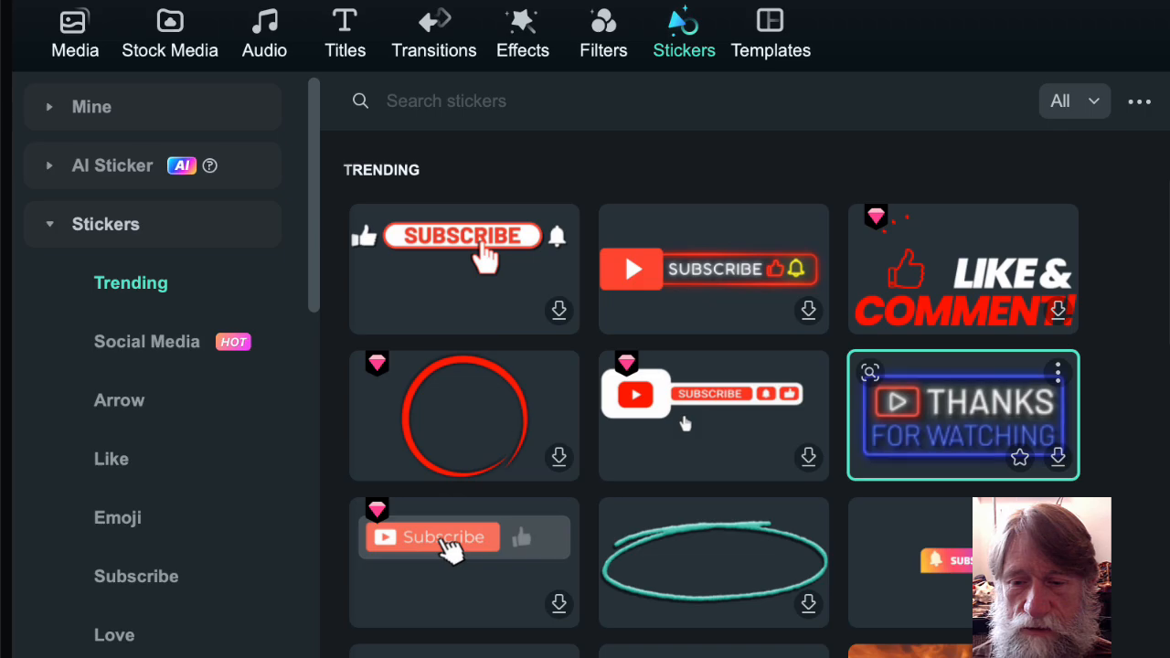
left_click_drag(956, 437, 566, 466)
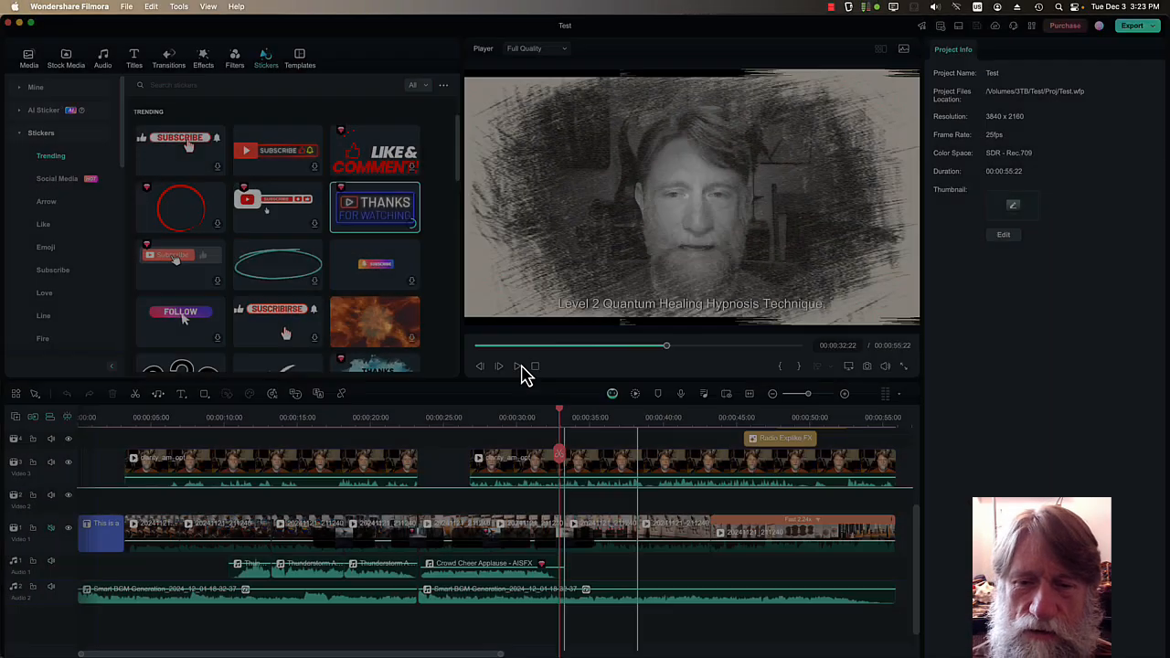
key("space")
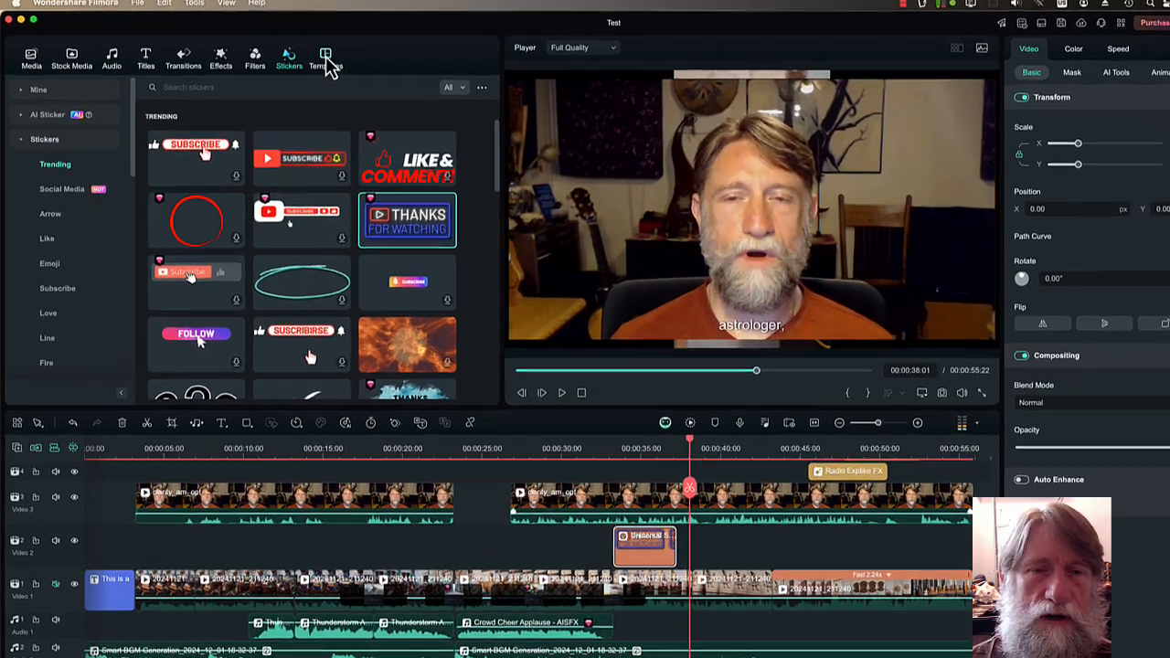
Show the Templates library, dismiss the template upgrade notice and look through the trending templates.
left_click(300, 57)
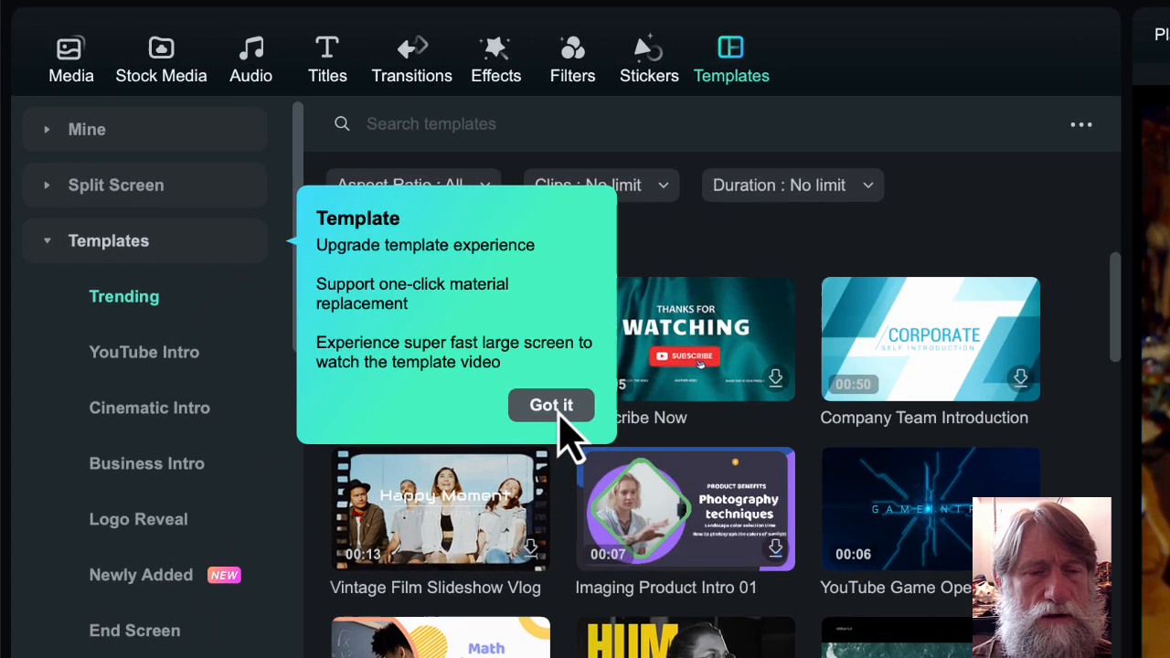
left_click(551, 405)
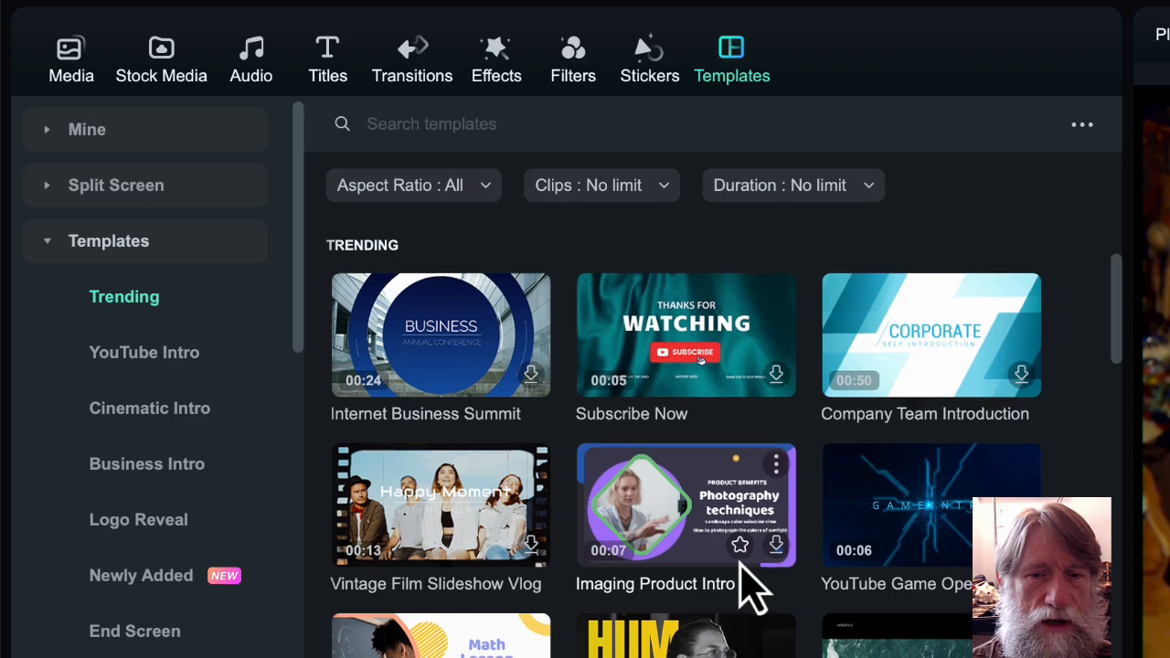
scroll(751, 585, "down", 3)
scroll(741, 564, "down", 15)
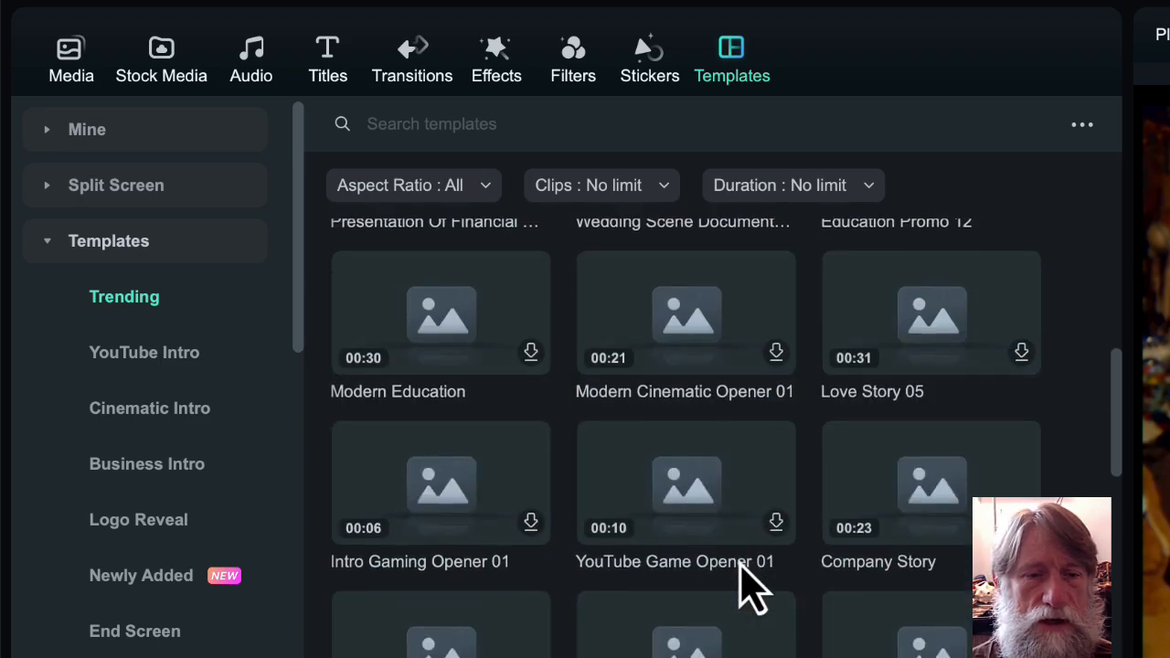
scroll(740, 564, "up", 15)
scroll(752, 585, "up", 2)
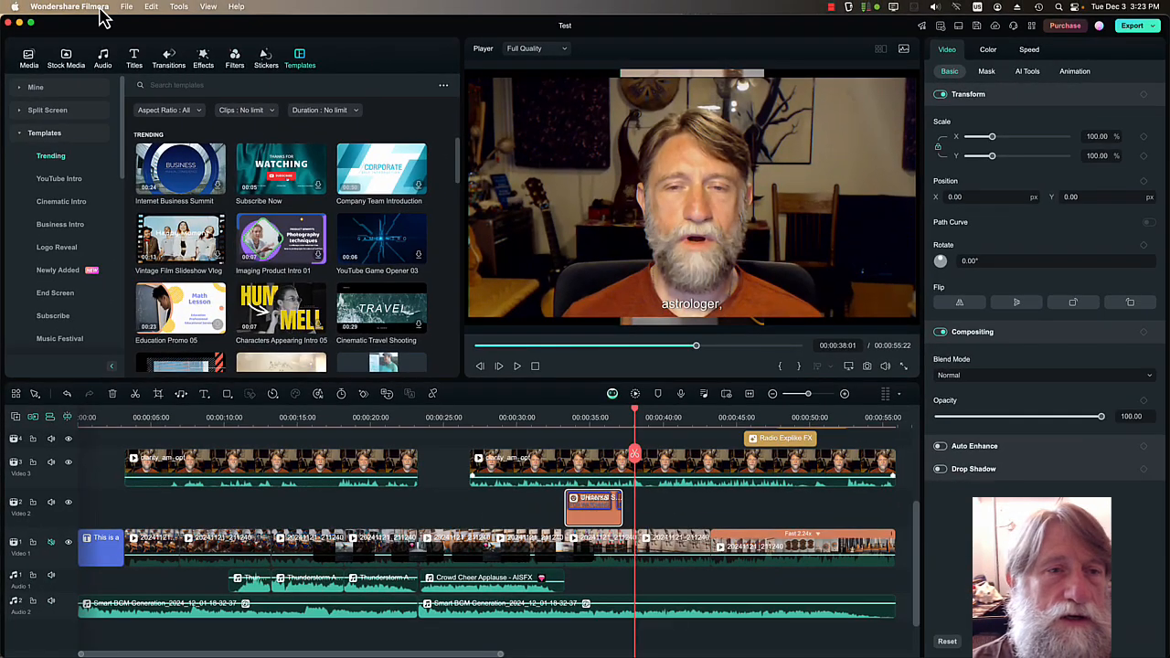
Quit Wondershare Filmora without saving the Test project.
left_click(99, 8)
left_click(81, 125)
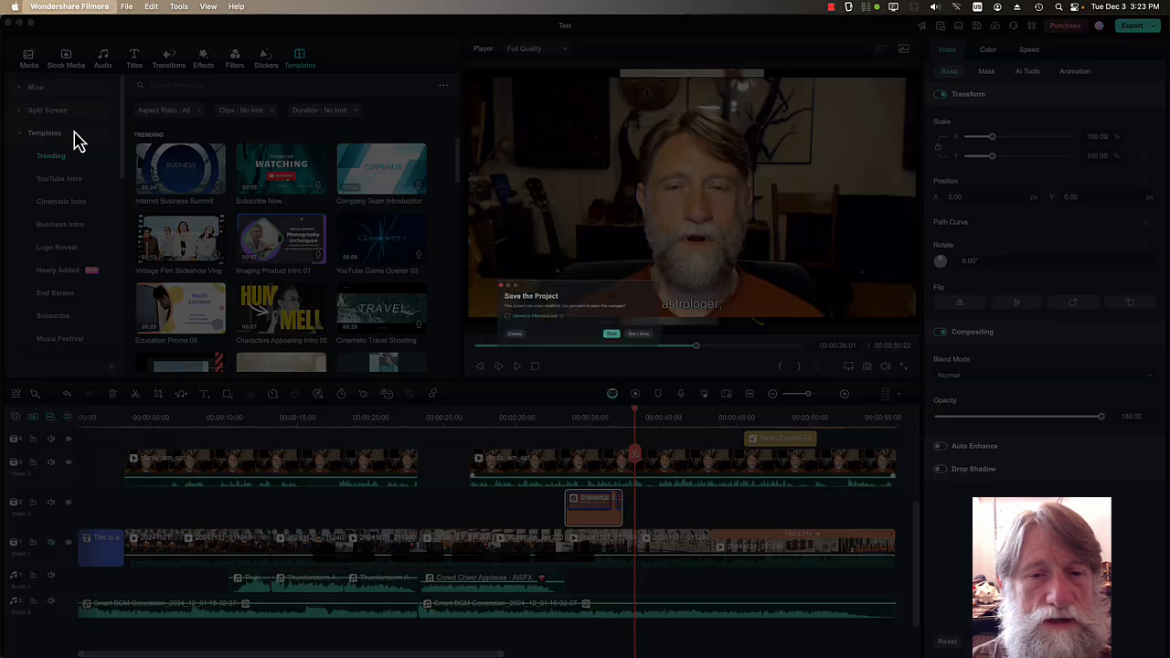
left_click(672, 351)
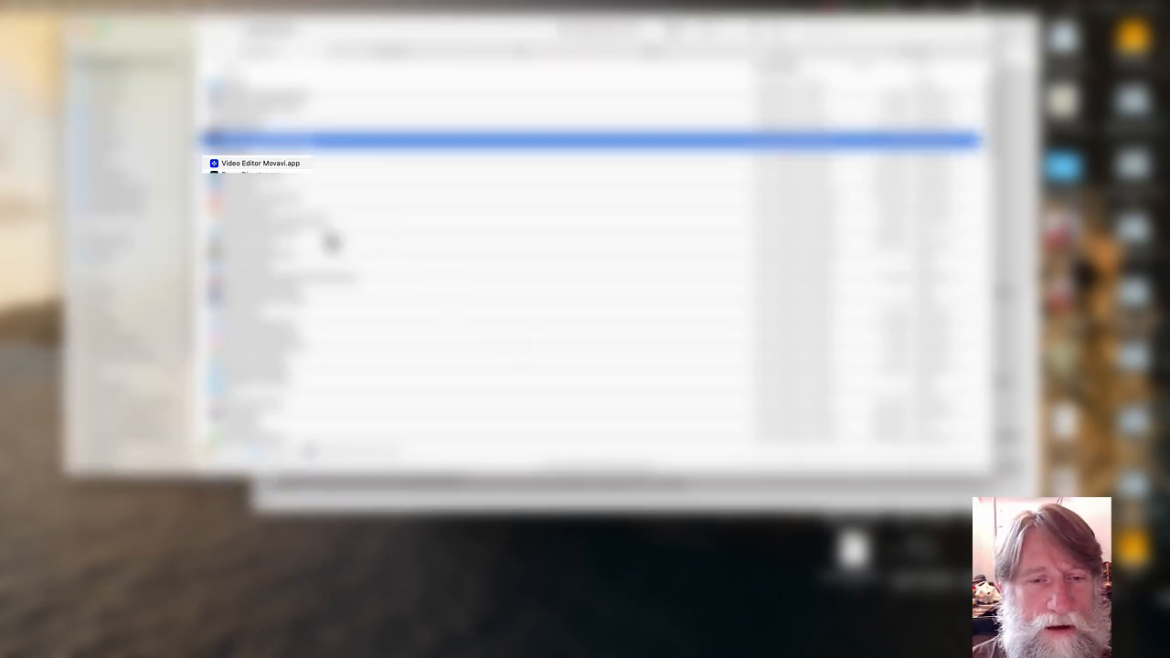
Launch Video Editor Movavi and play the Test project from about 18 seconds to about 36 seconds.
left_click(256, 167)
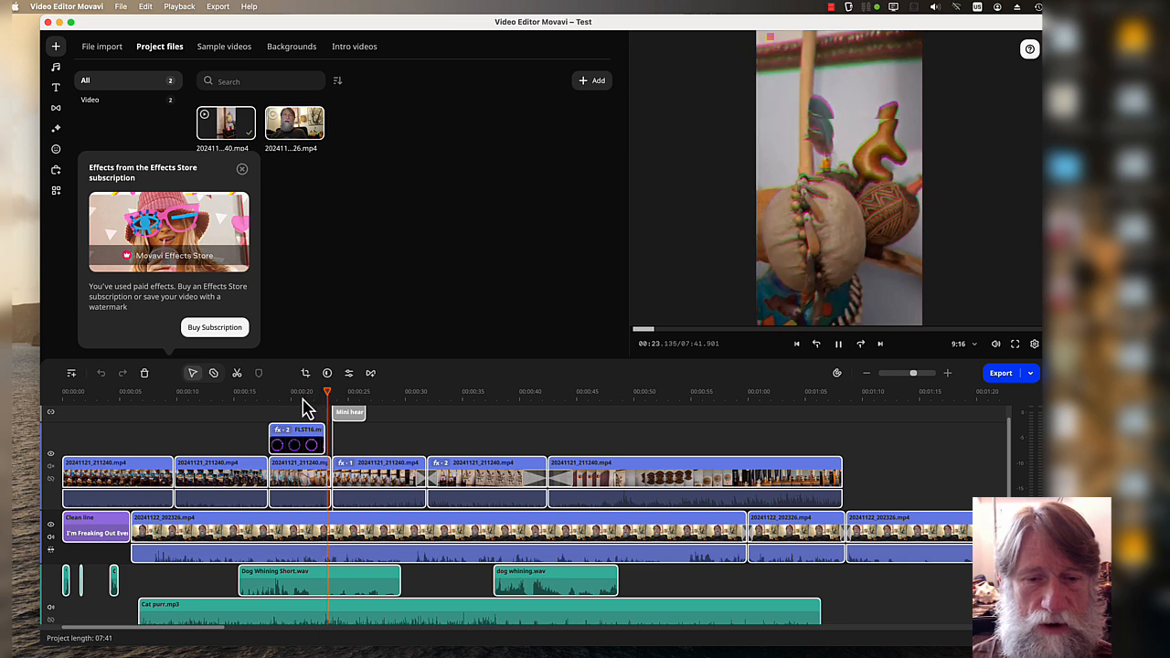
left_click(271, 395)
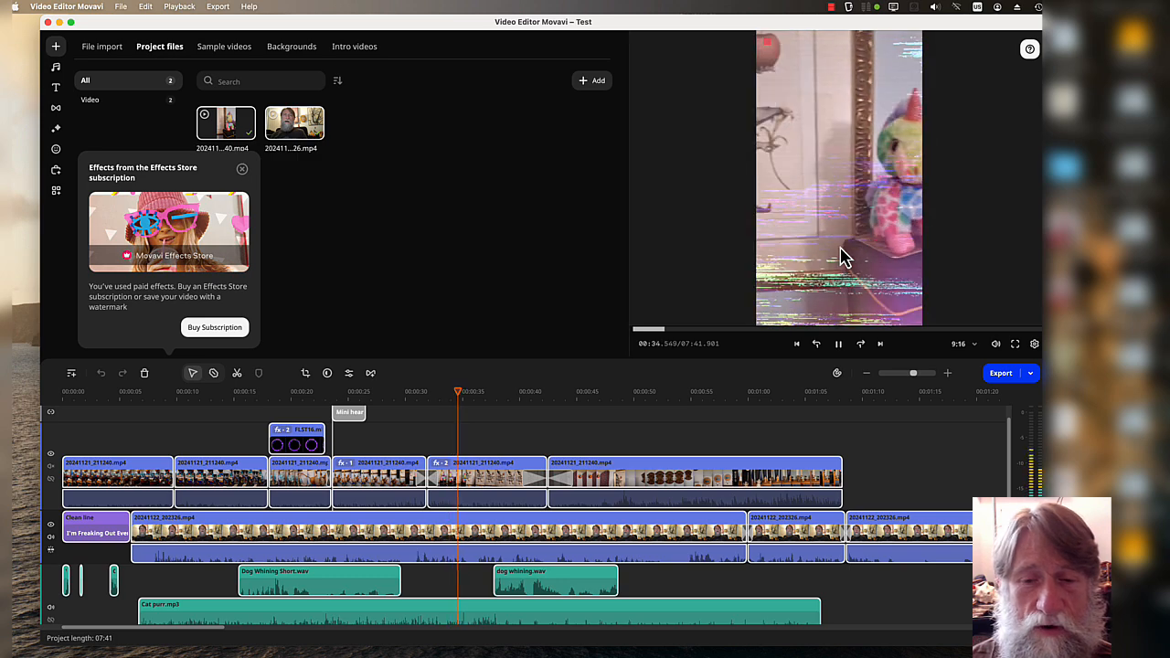
key("space")
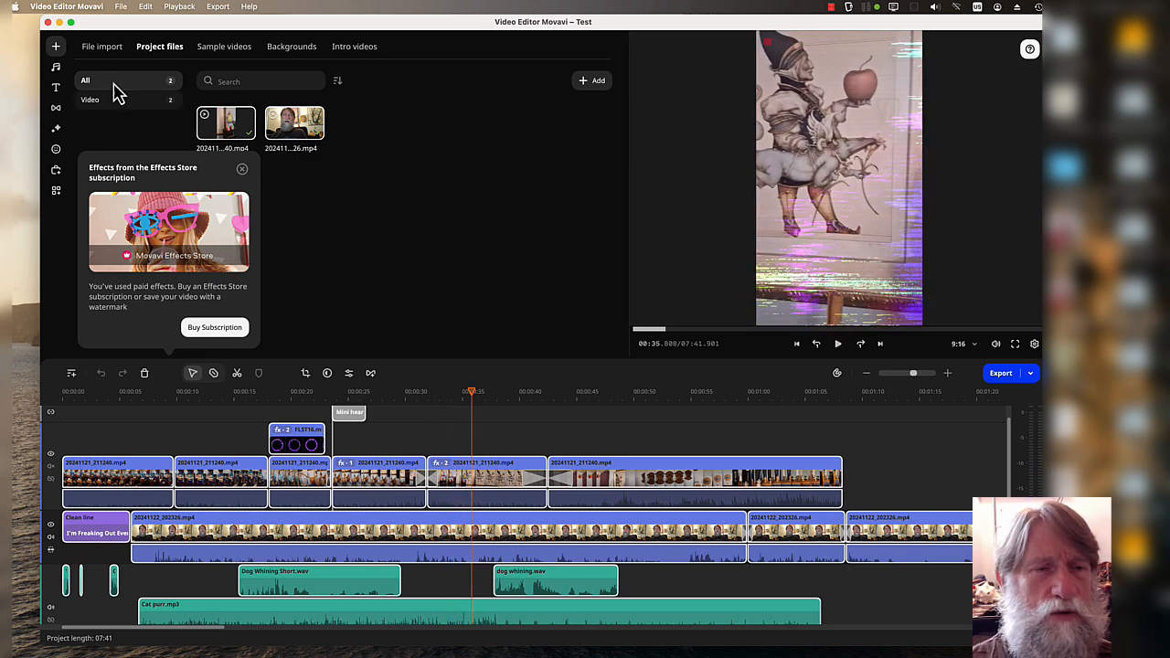
Show the featured music library and select the Can You Feel the Love track.
left_click(55, 69)
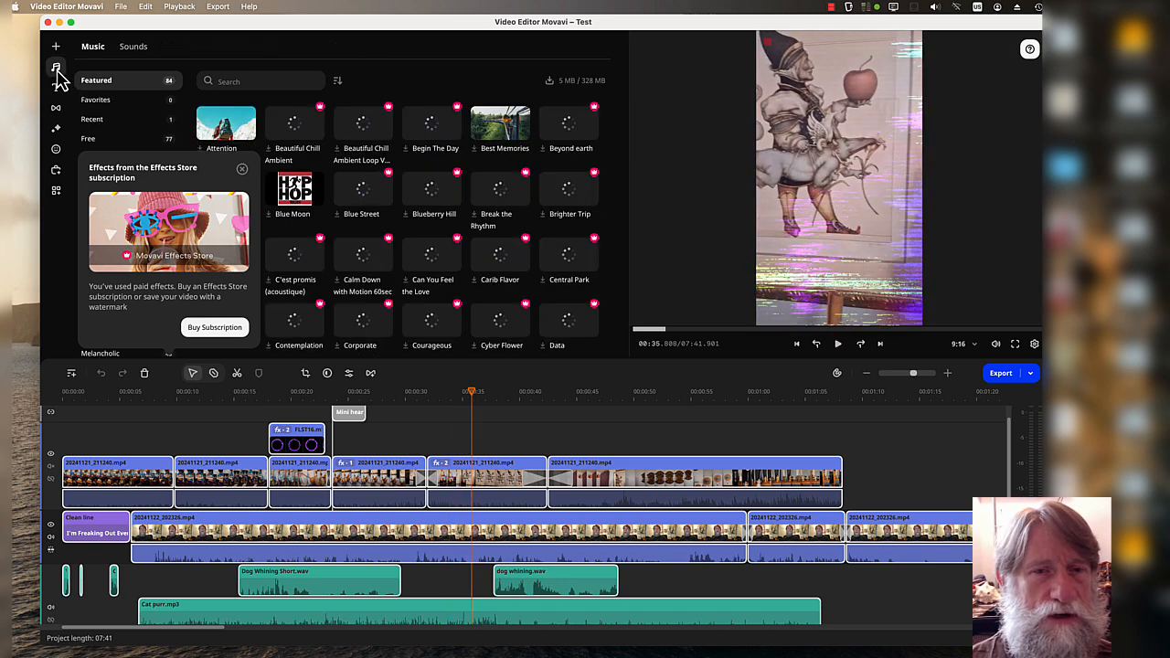
left_click(436, 272)
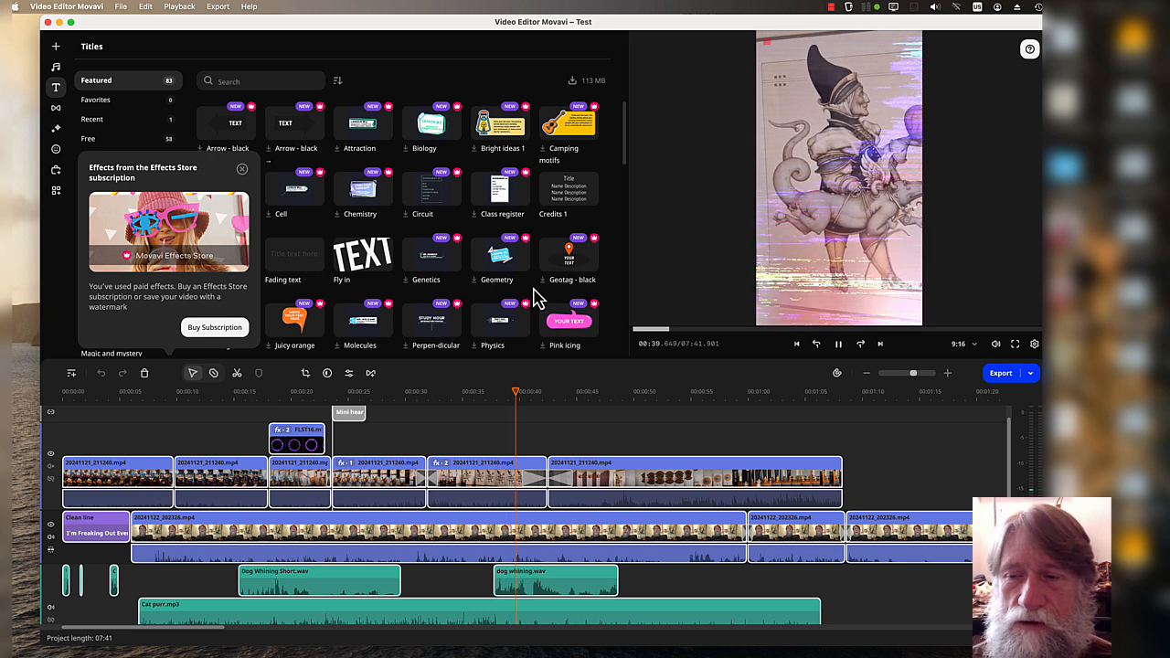
Pause the preview, show the featured Titles library and replay the beginning of the Test project up to about 6 seconds.
key("space")
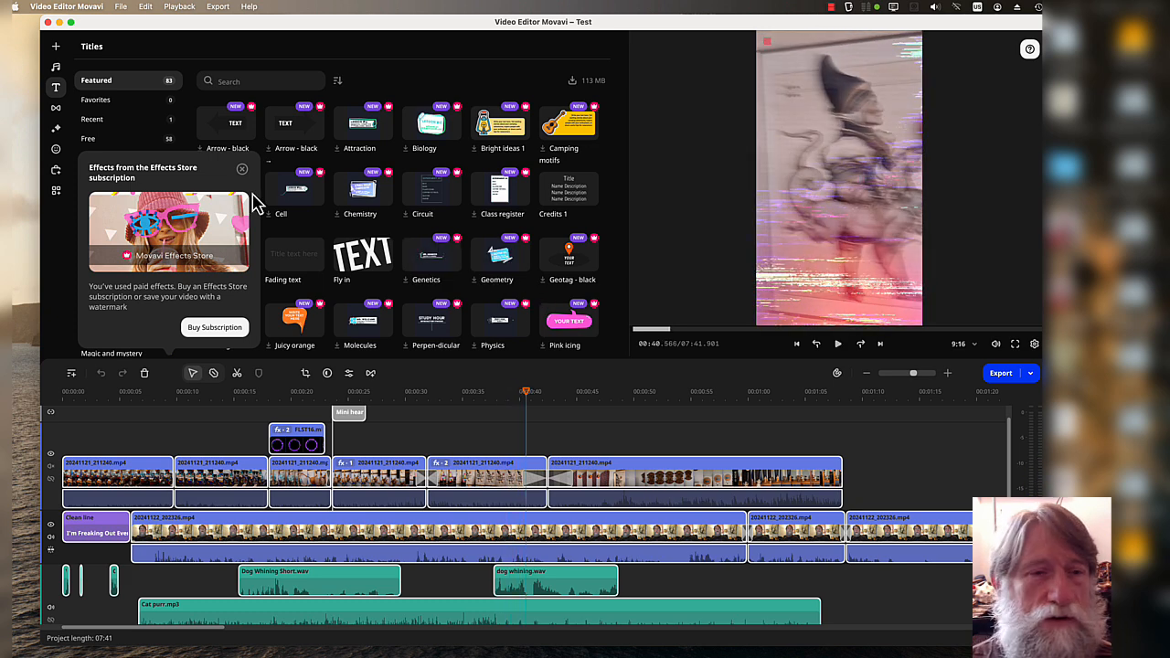
left_click(56, 107)
left_click(55, 88)
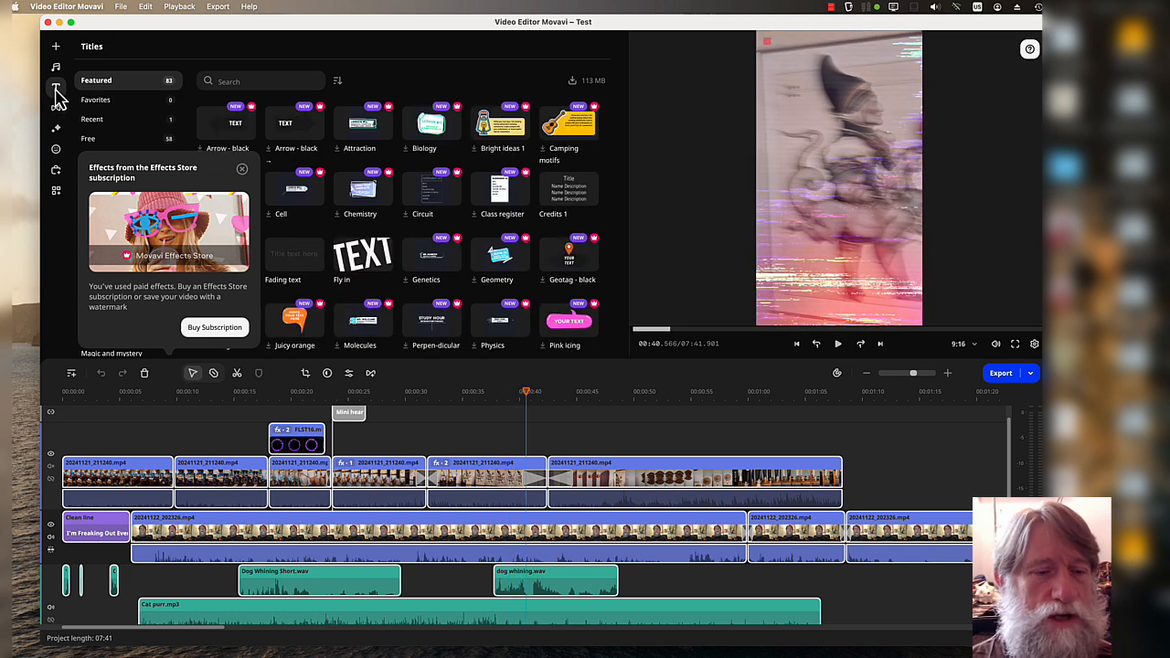
left_click_drag(526, 395, 36, 414)
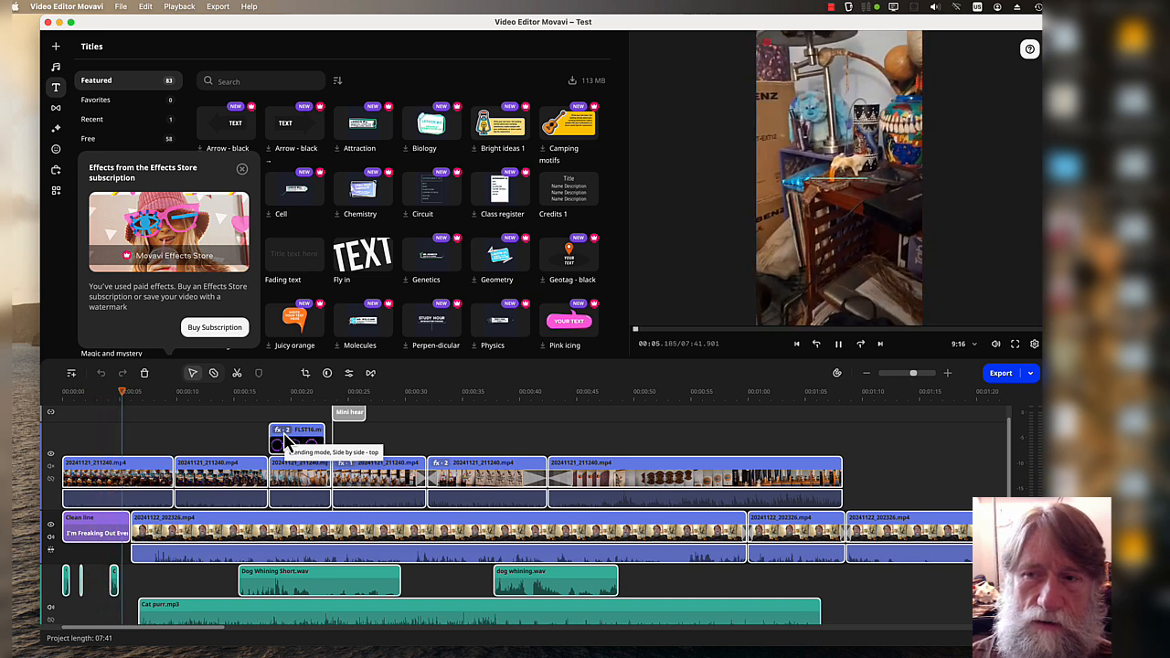
key("space")
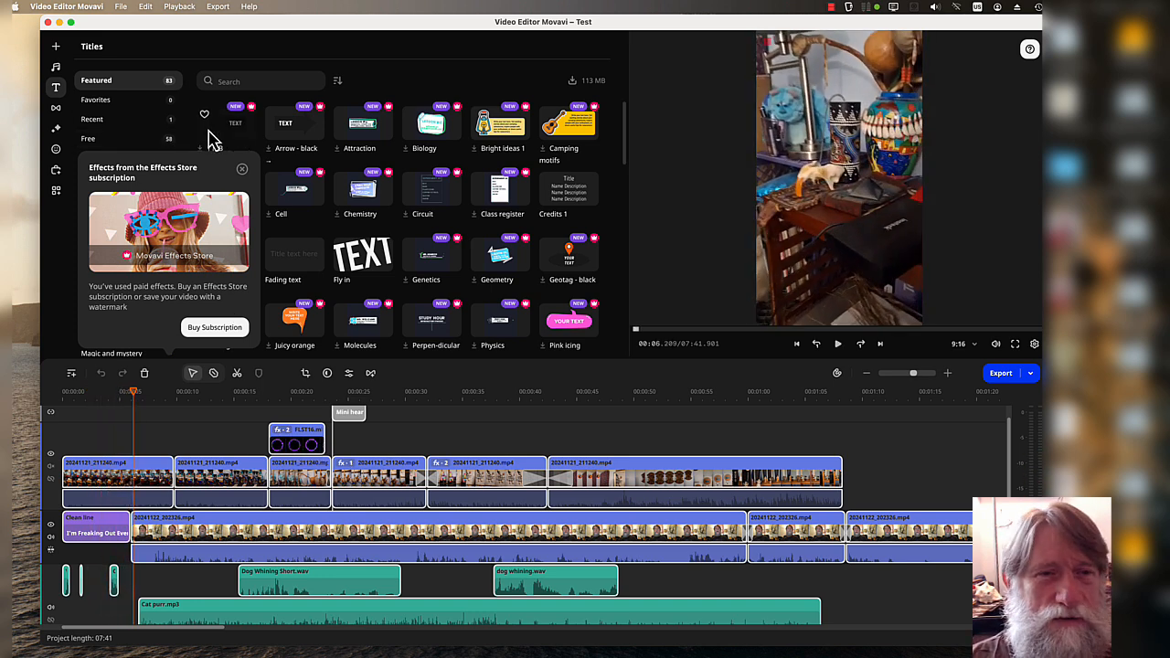
Show the Transitions library, play the Test project from about 31 to 44 seconds and look through the featured transitions.
left_click(55, 111)
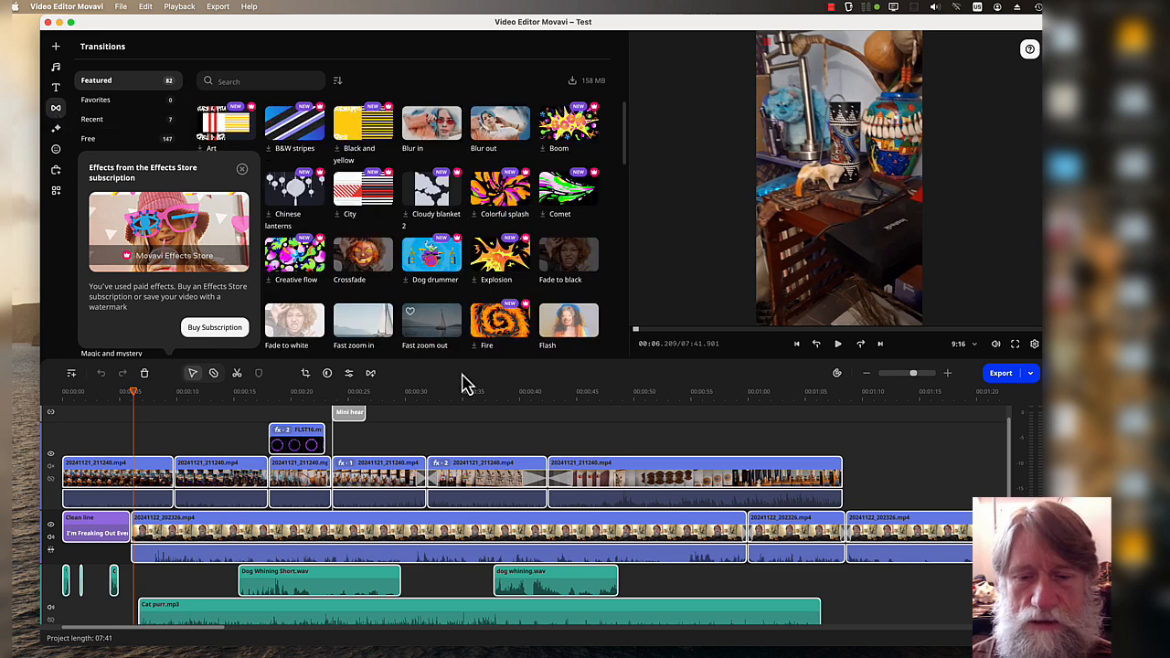
left_click(416, 395)
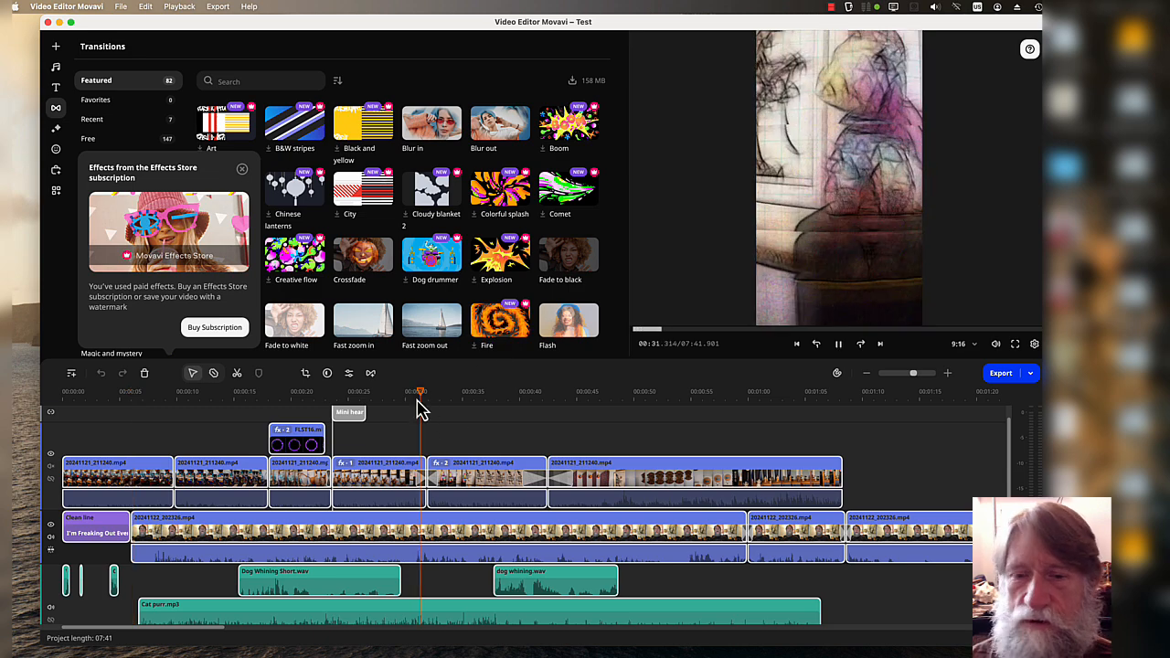
left_click(515, 410)
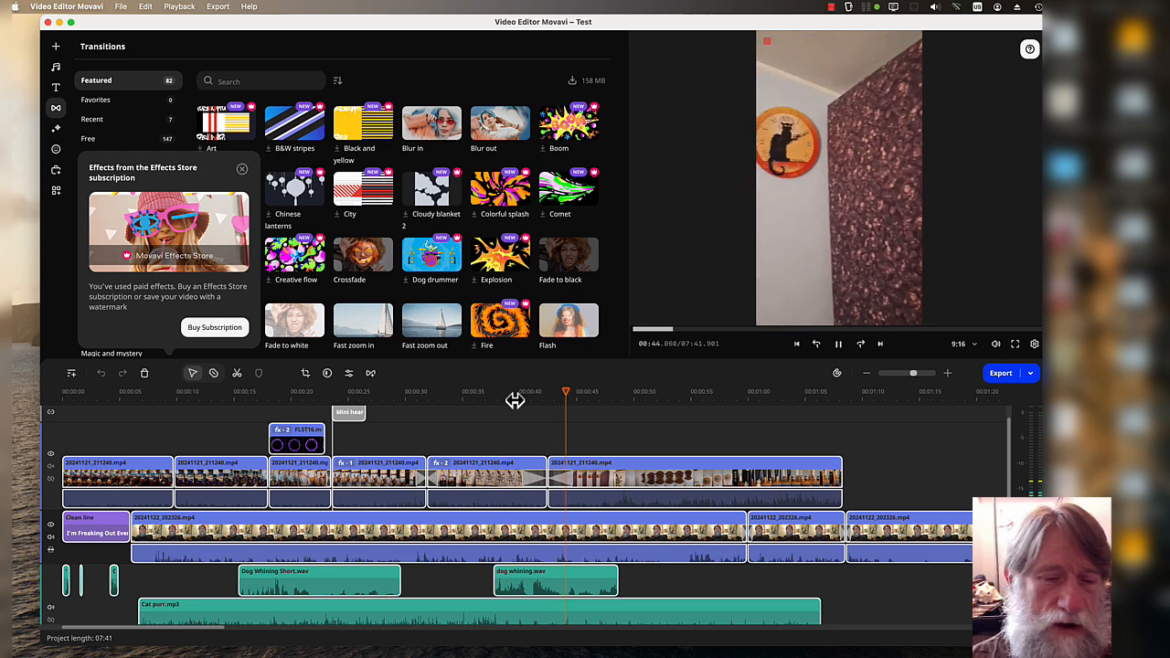
key("space")
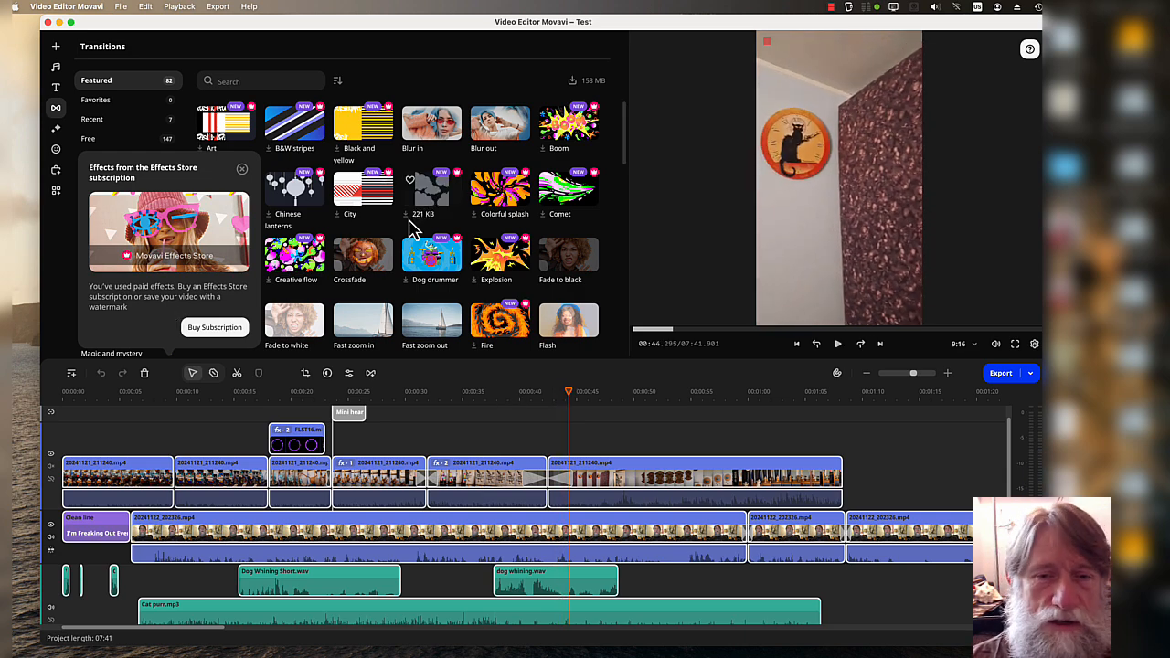
scroll(413, 229, "down", 10)
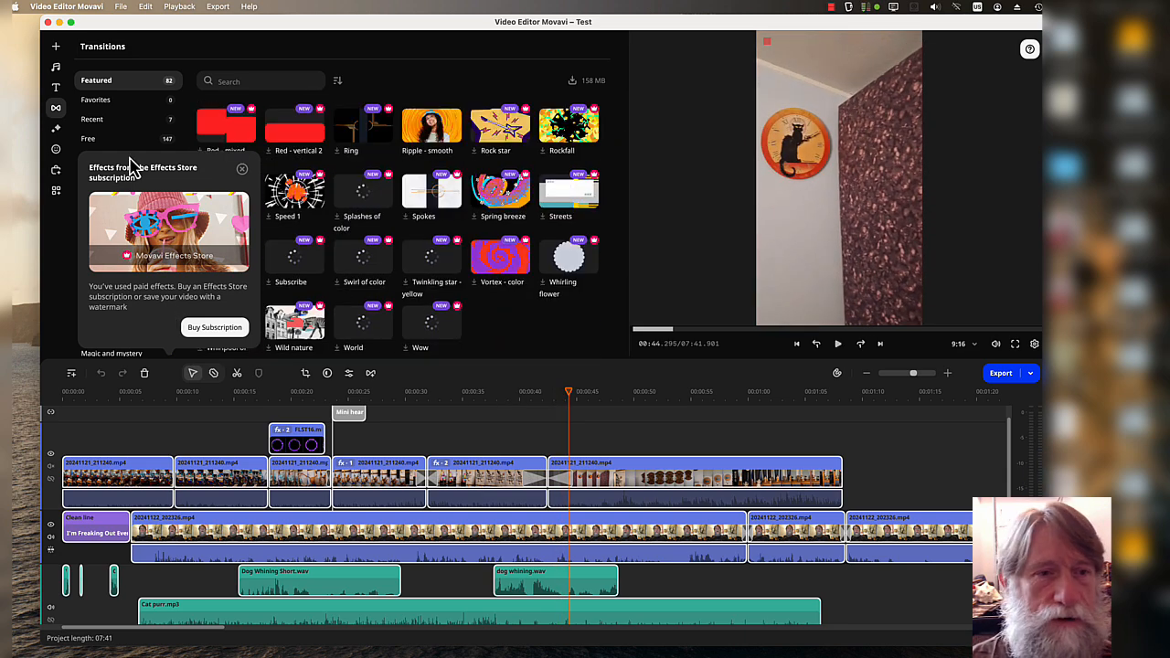
Show the featured filters in the Effects library and look through the featured stickers.
left_click(59, 130)
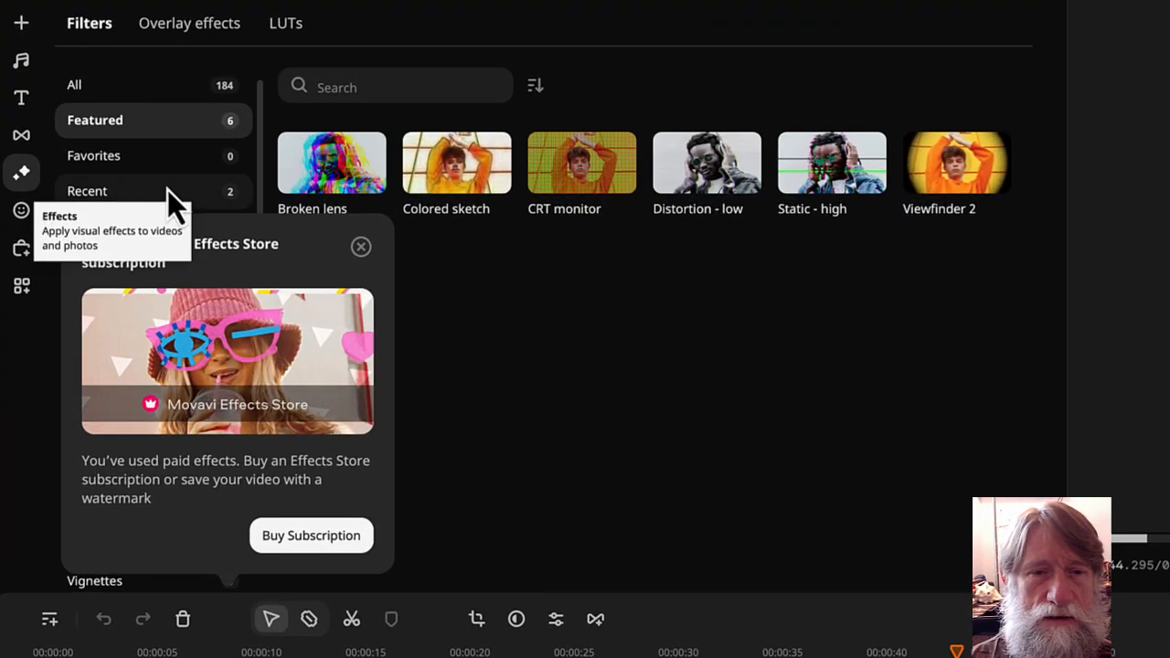
left_click(21, 212)
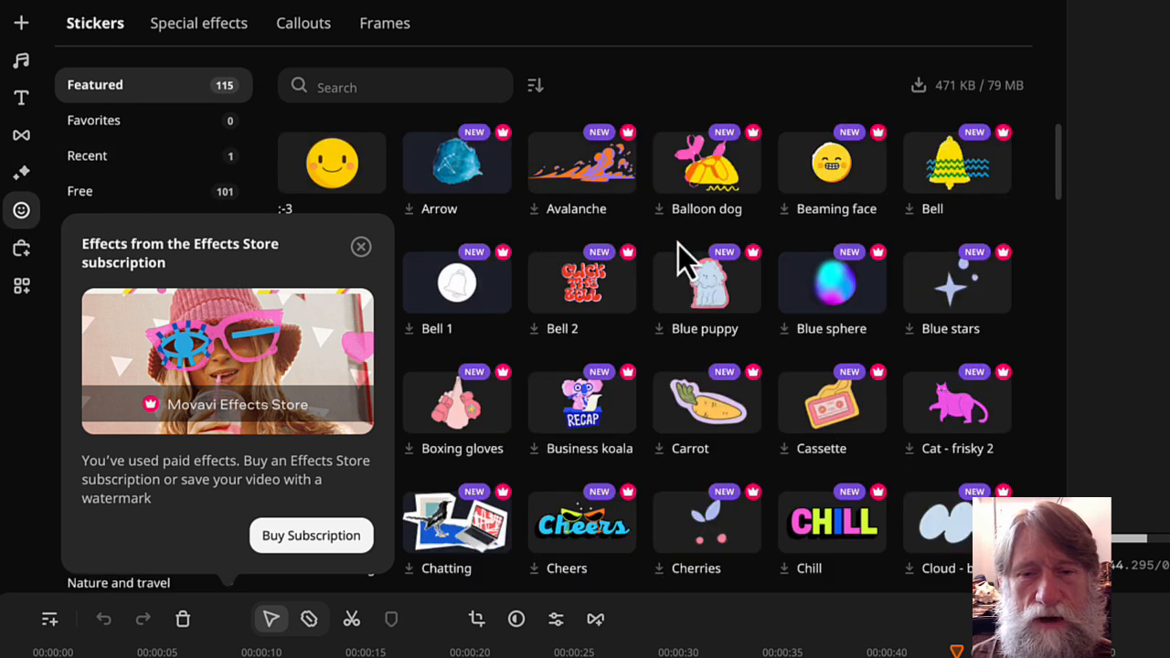
scroll(883, 370, "down", 1)
scroll(883, 368, "down", 20)
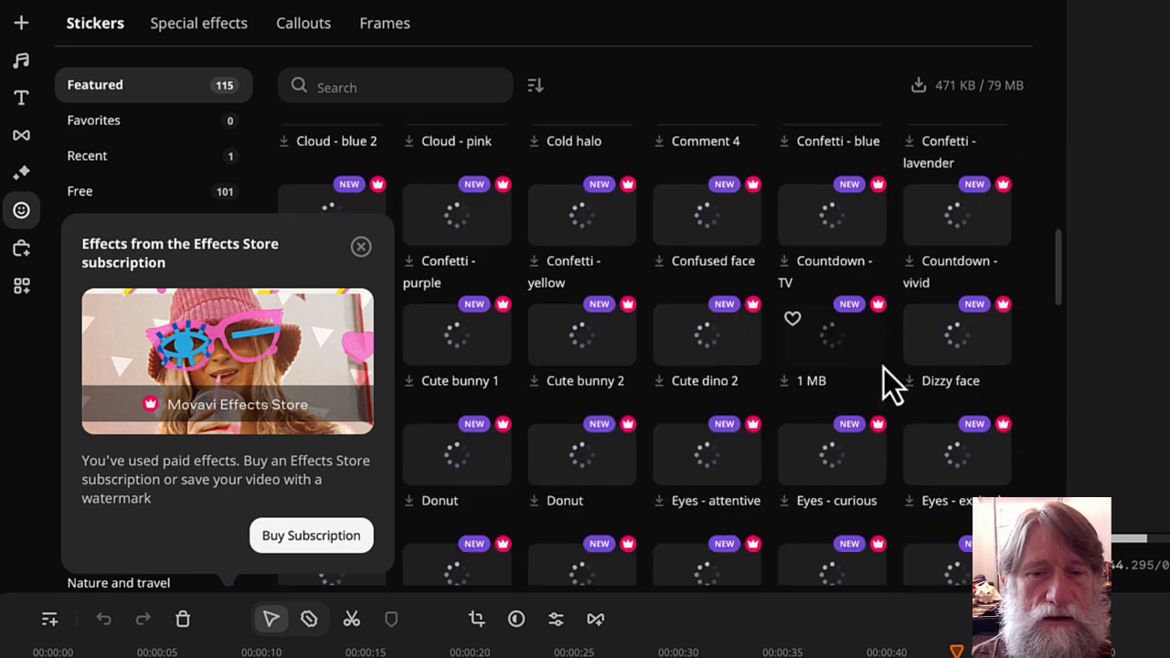
scroll(883, 367, "down", 5)
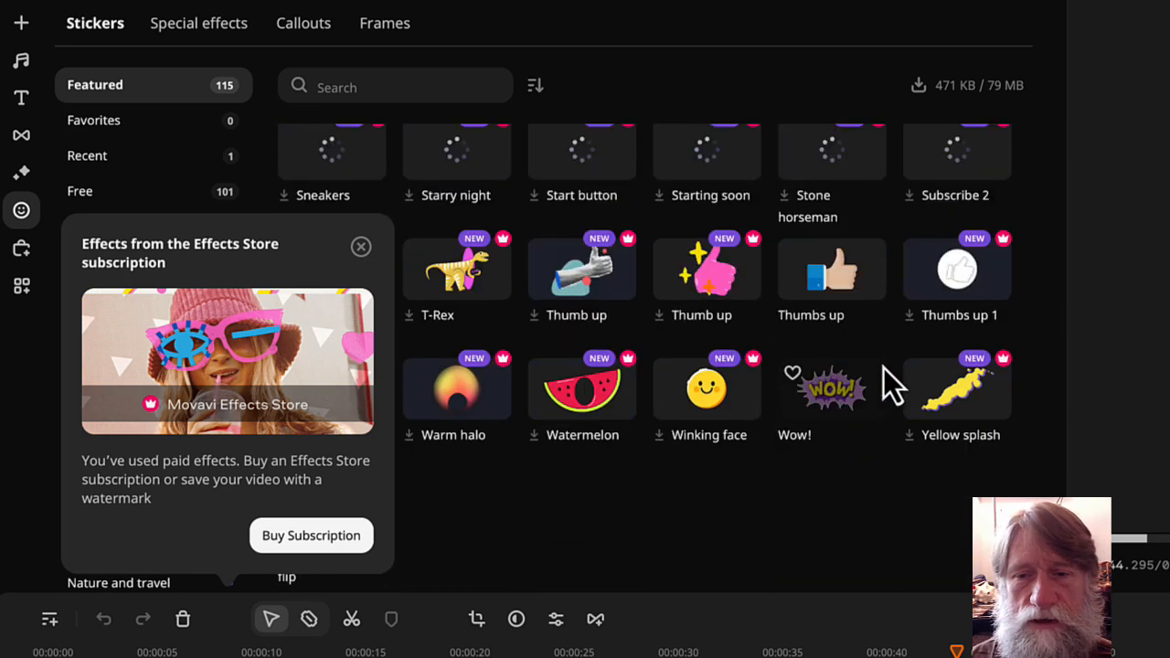
Look through all the effects packs and return to the start of the collection.
left_click(26, 252)
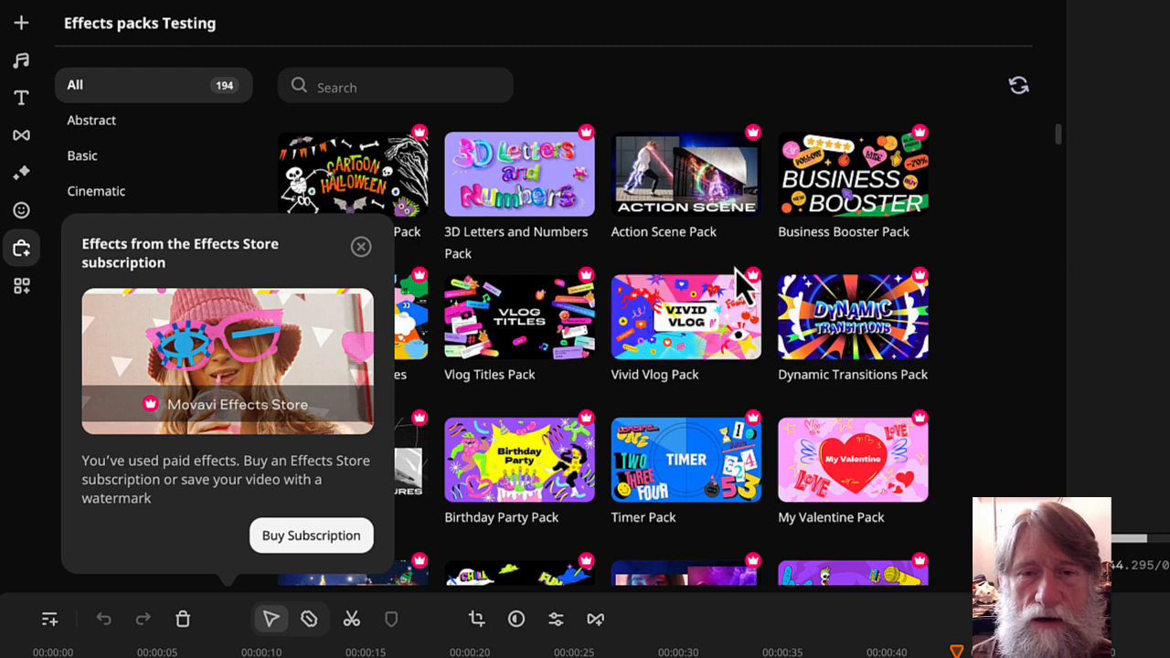
scroll(737, 270, "down", 8)
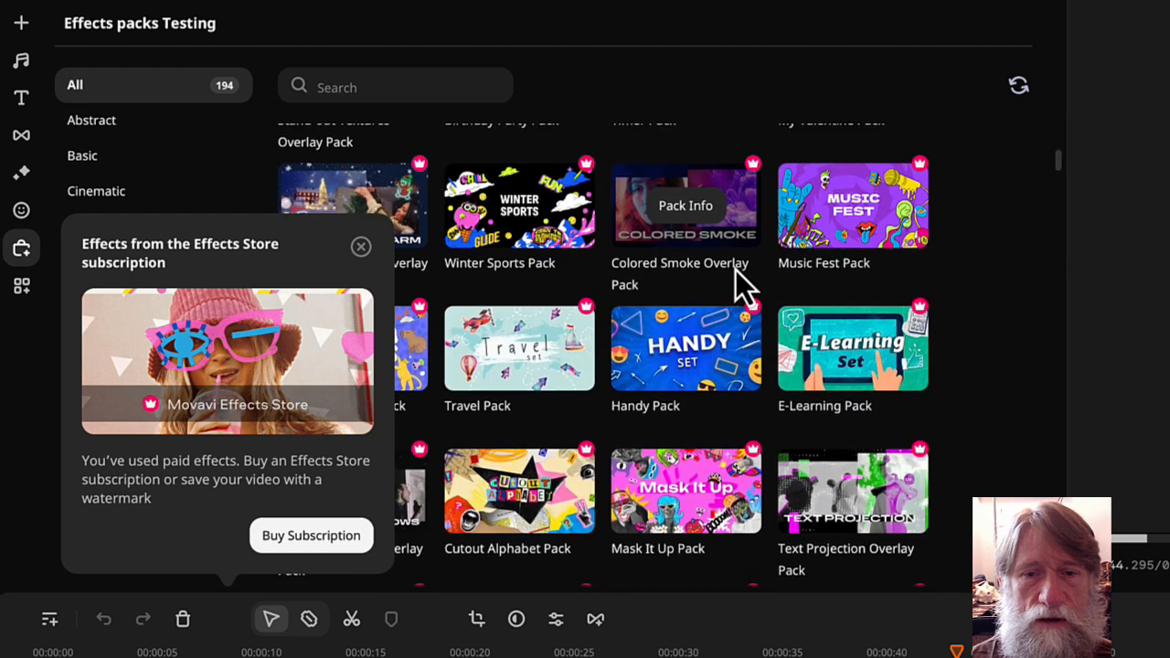
scroll(736, 269, "down", 2)
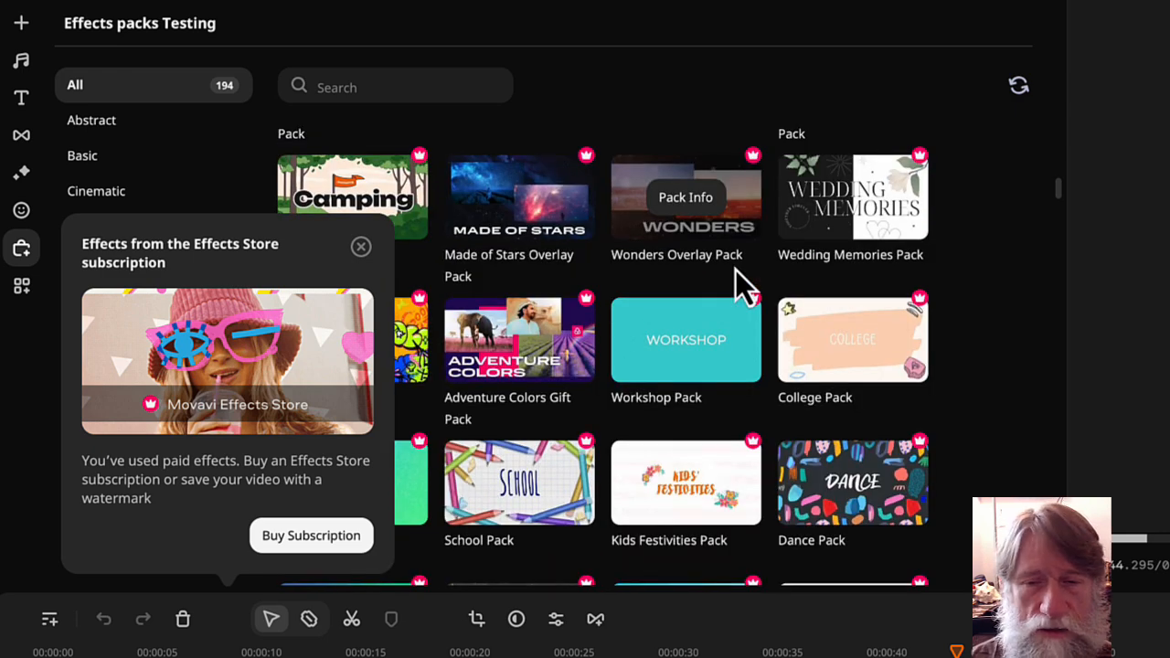
scroll(735, 269, "up", 10)
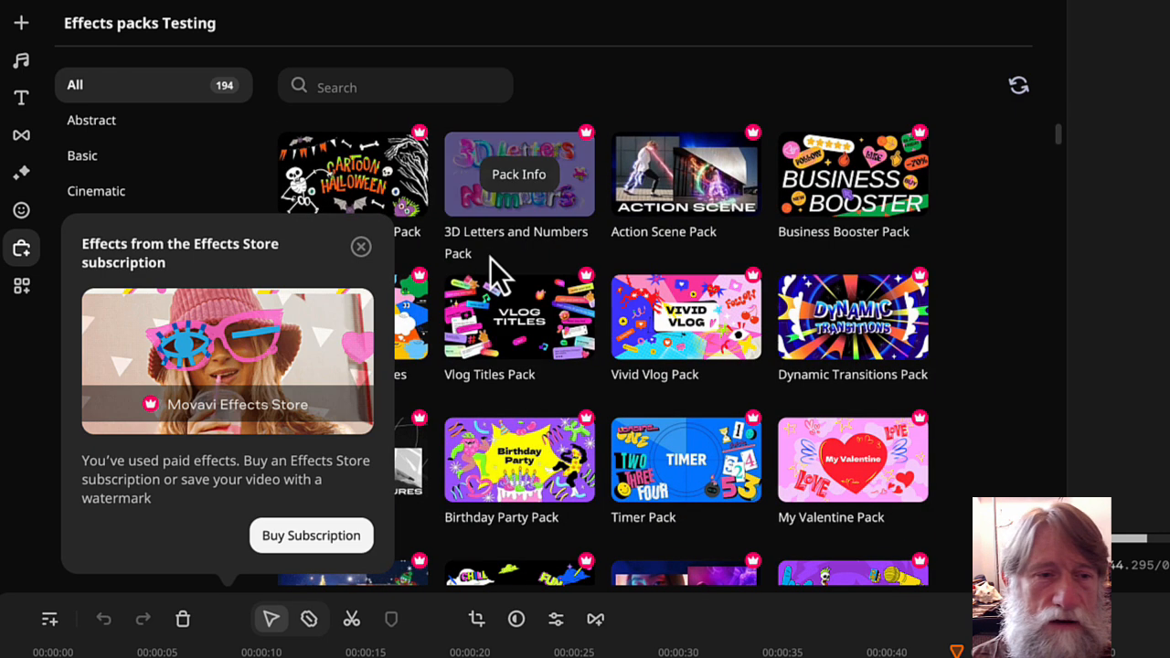
Show the video tools for color adjustments, crop and rotate, position, and pan and zoom, plus the audio Sound autocorrect presets.
left_click(21, 289)
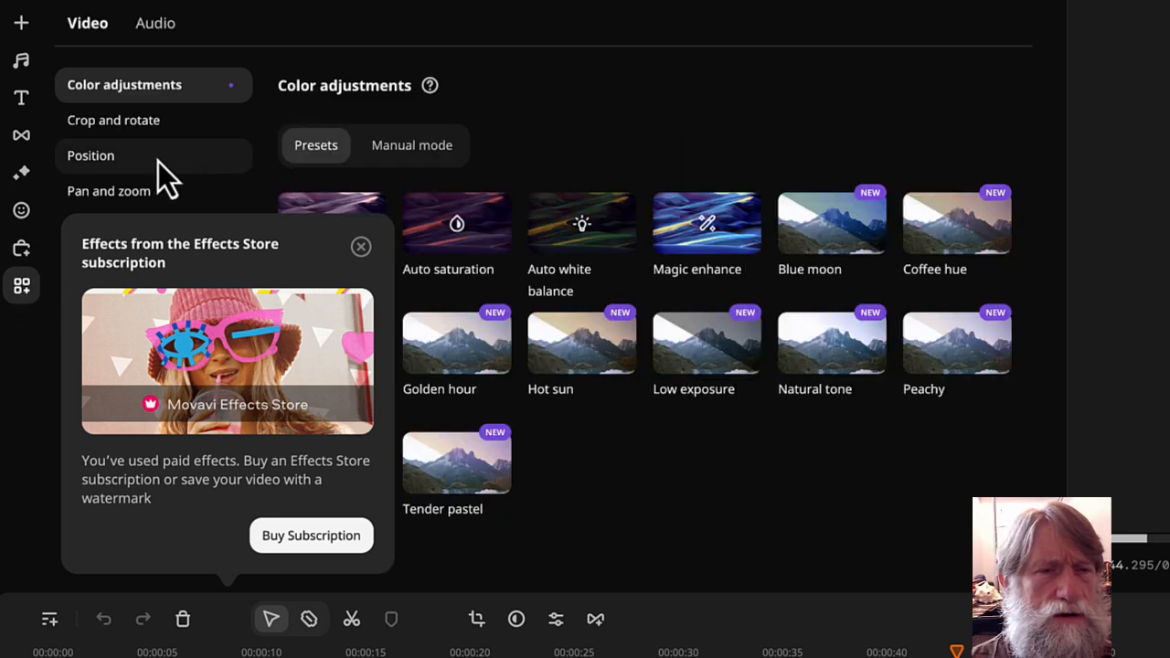
left_click(131, 122)
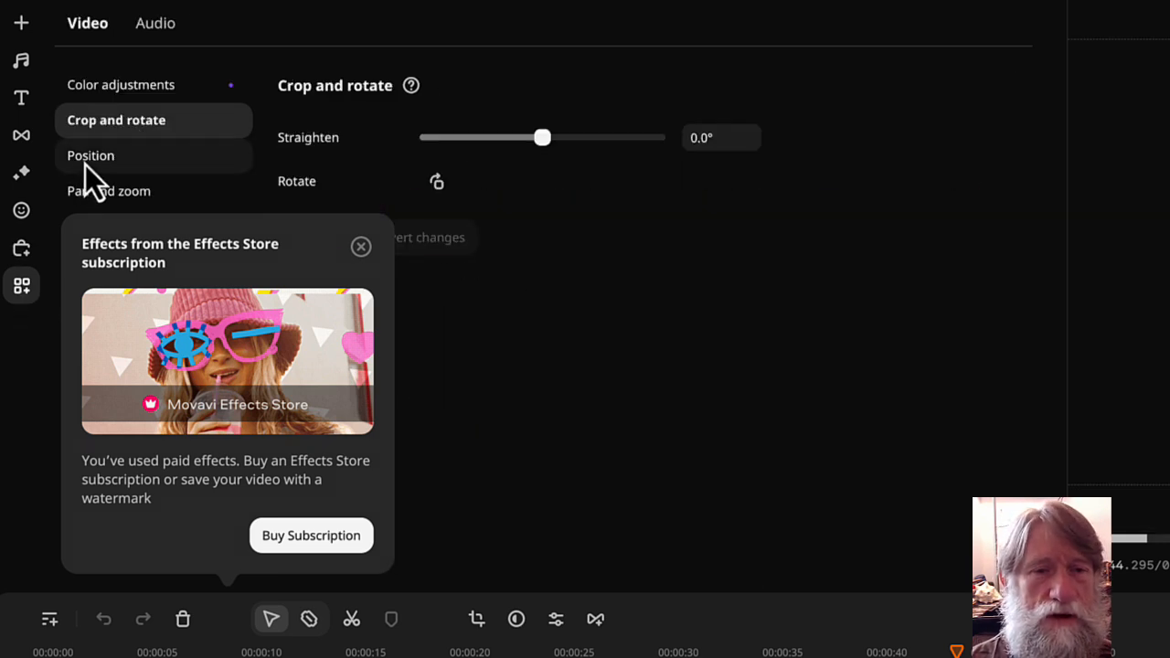
left_click(90, 159)
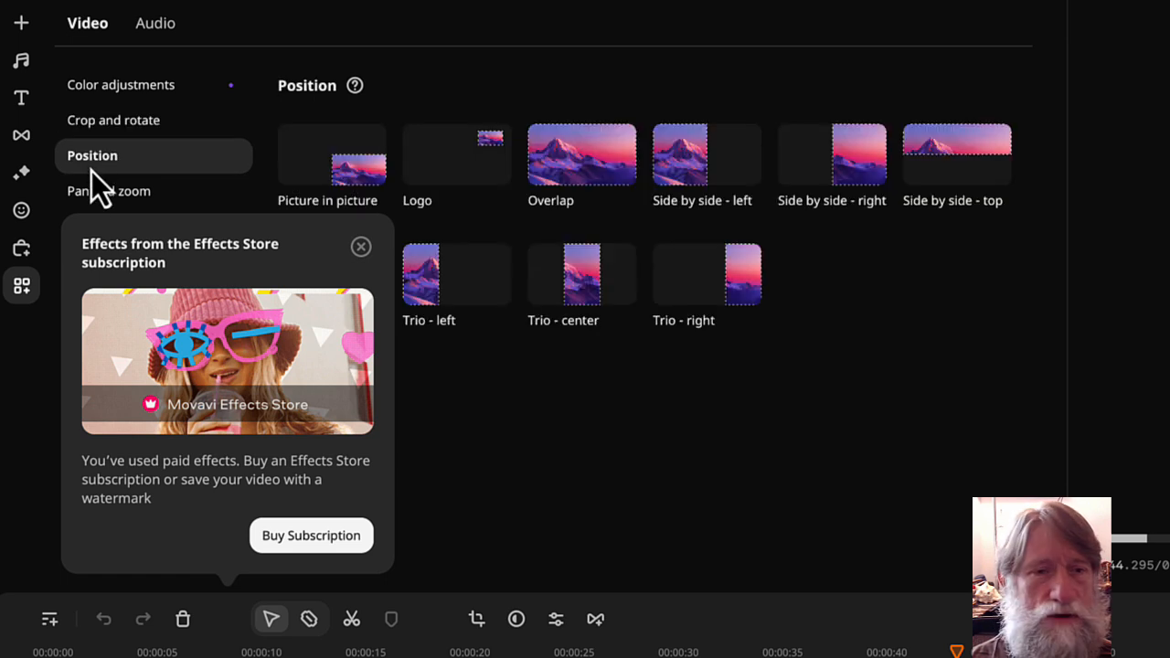
left_click(96, 190)
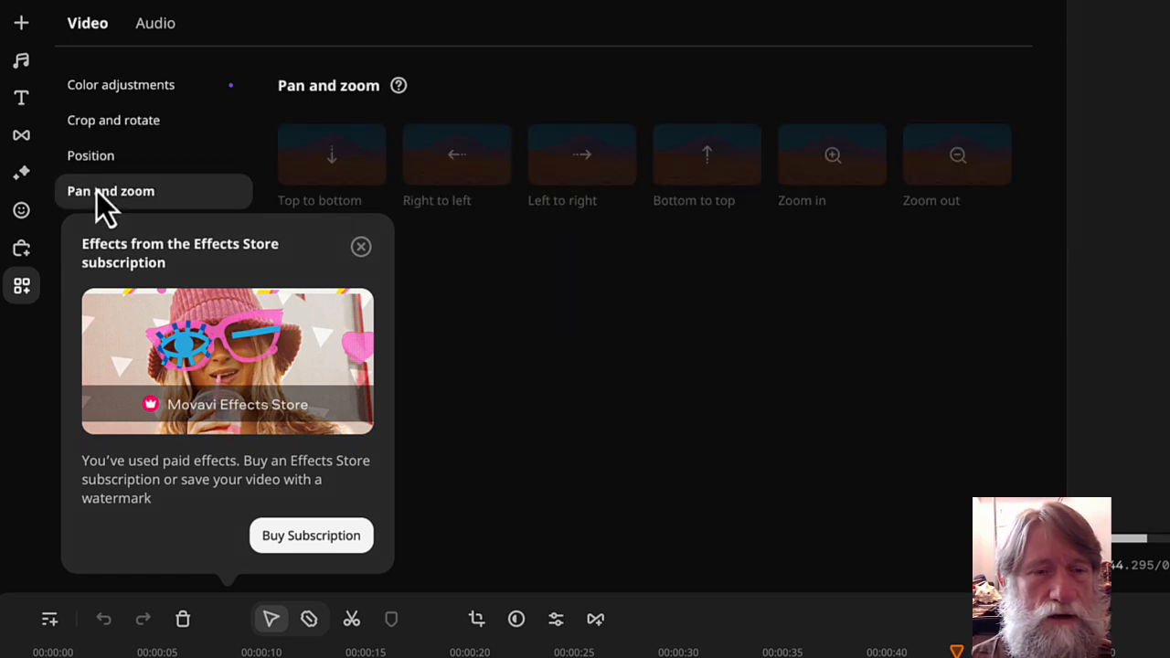
left_click(162, 25)
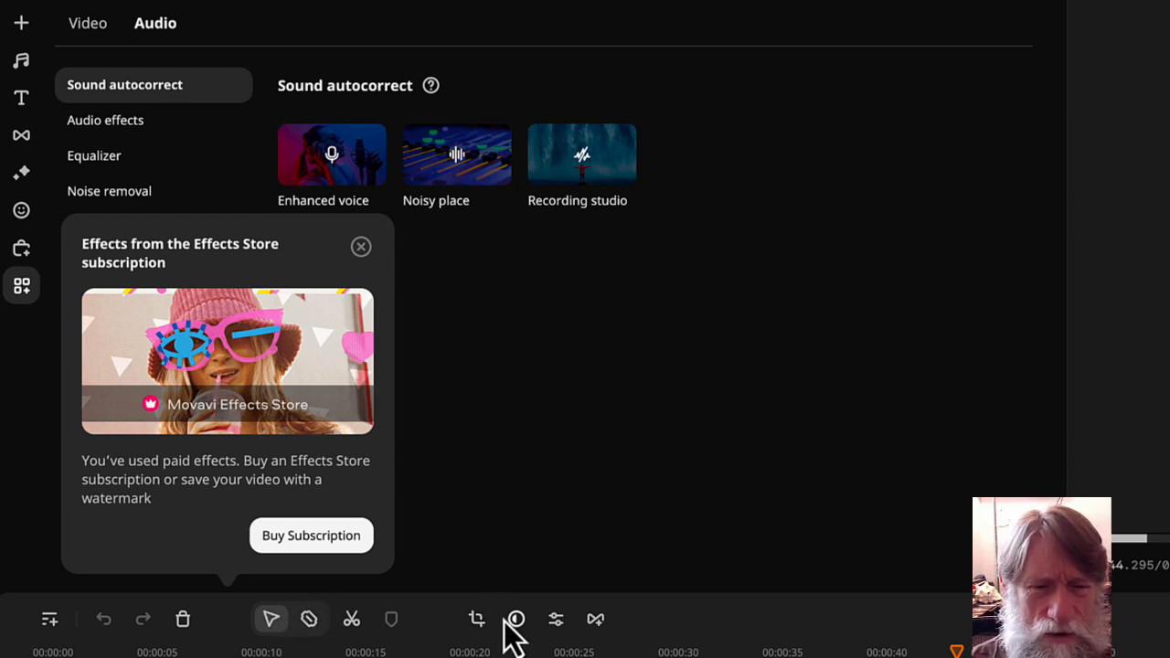
Demonstrate switching between the timeline's blade and selection tools, ending with the selection tool active.
left_click(309, 619)
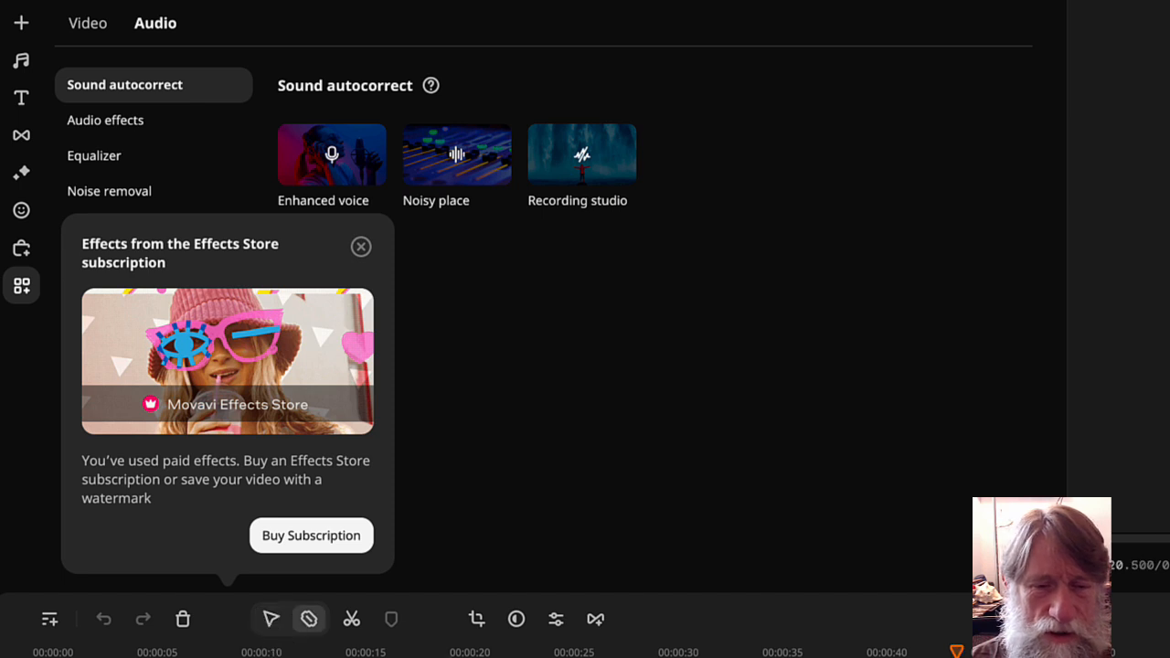
left_click(272, 621)
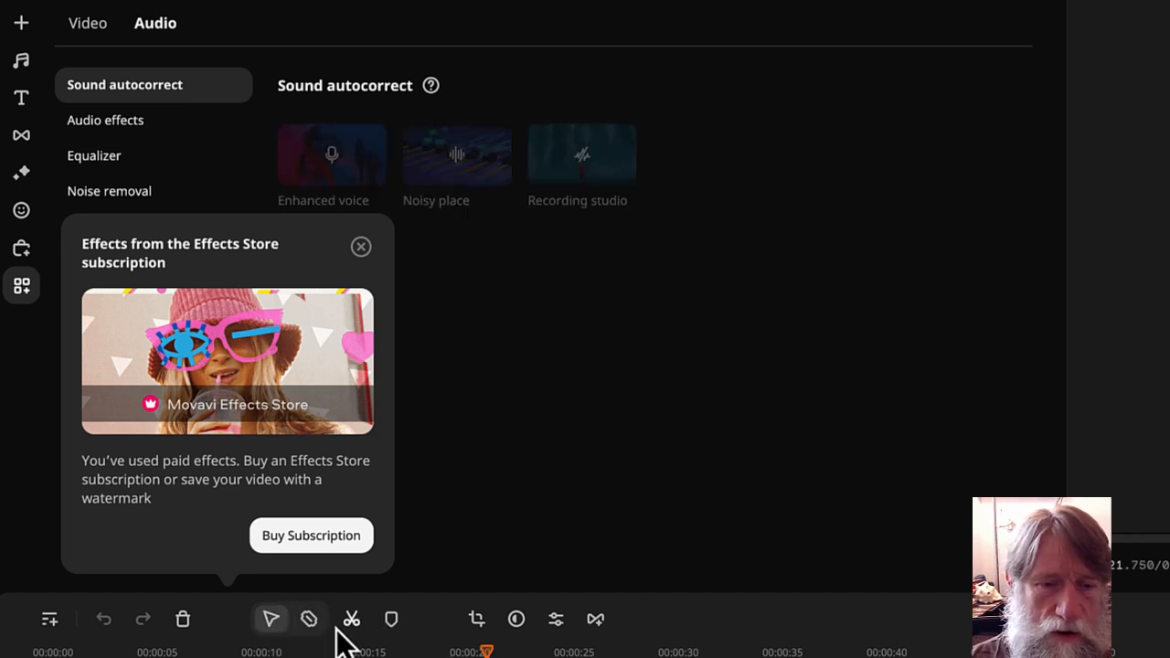
left_click(309, 622)
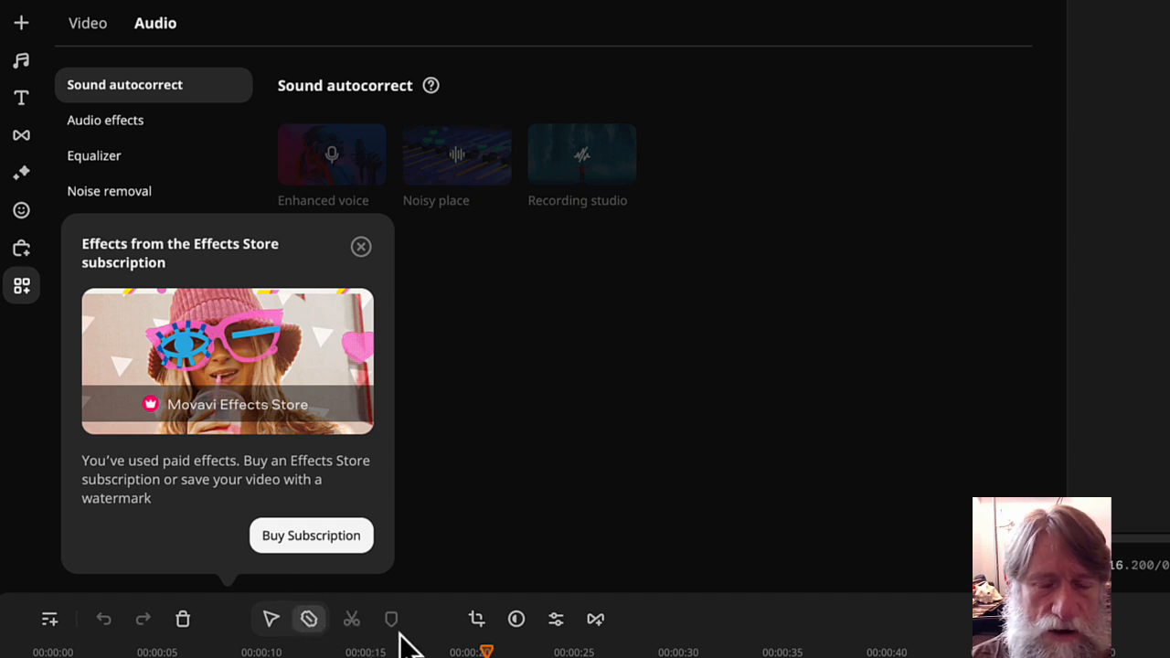
left_click(271, 631)
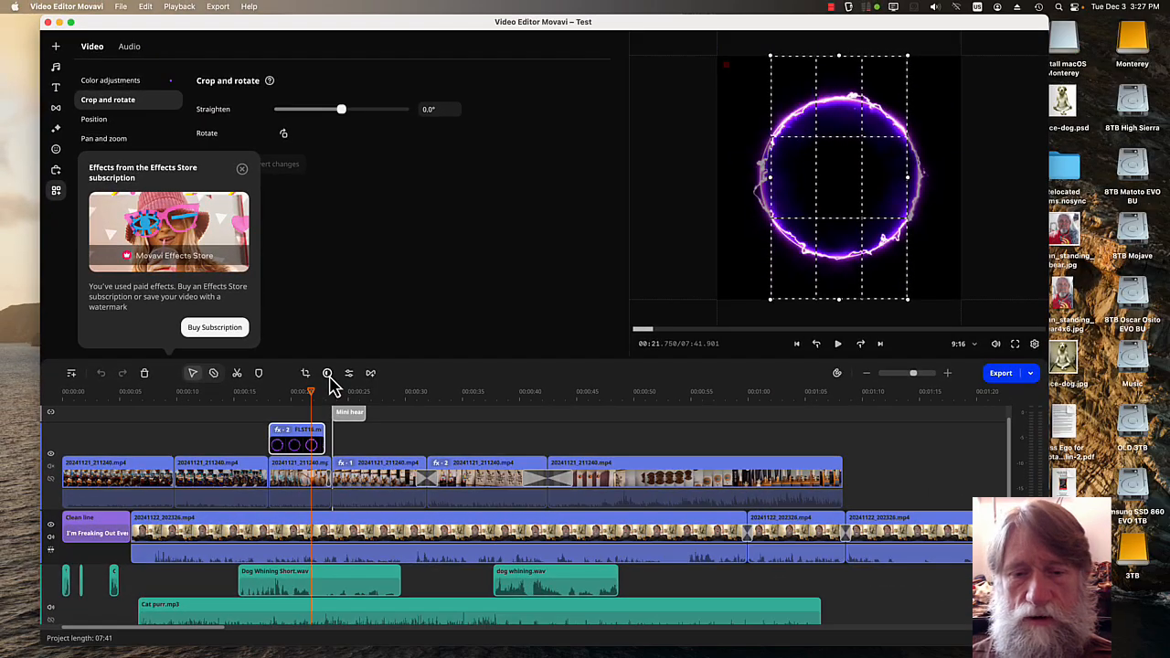
Show the color adjustments, general clip properties and transition tool with the purple ring overlay clip selected.
left_click(519, 585)
left_click(349, 375)
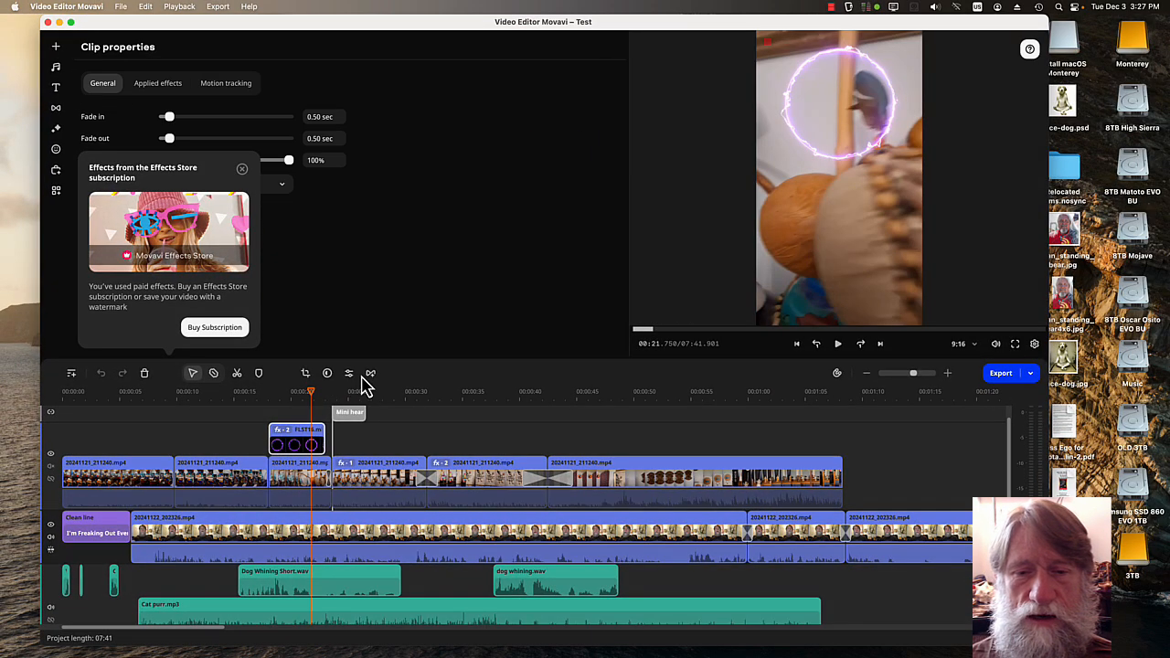
left_click(371, 375)
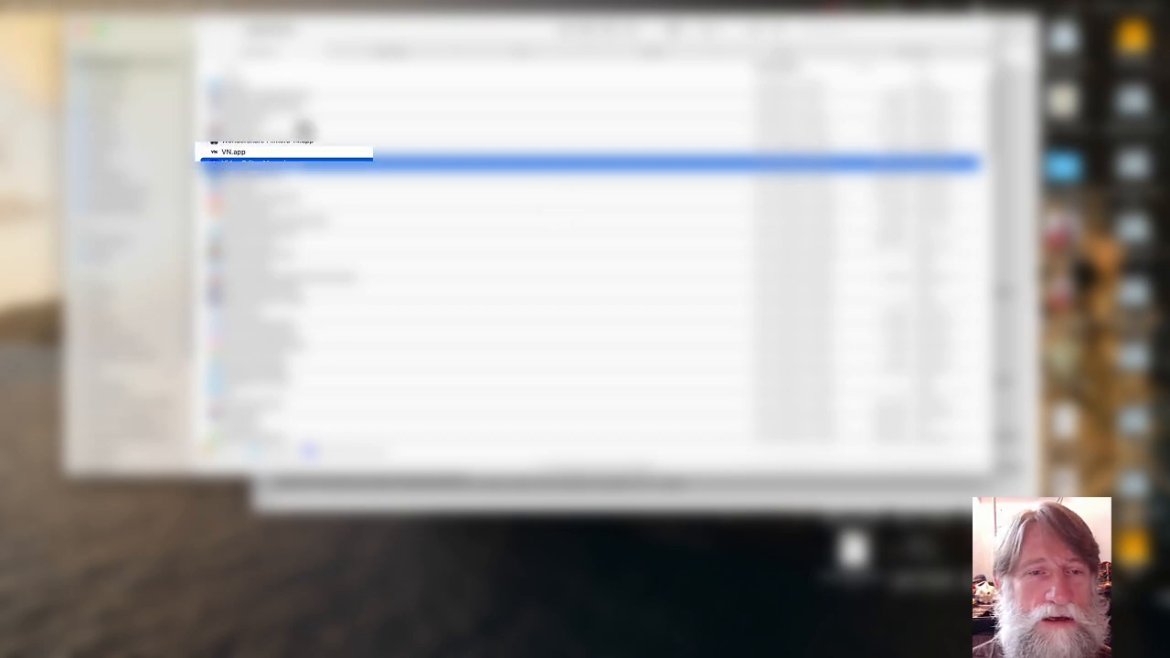
Launch VN, open the Dec 01, 2024 project and expand its window to full screen.
double_click(229, 153)
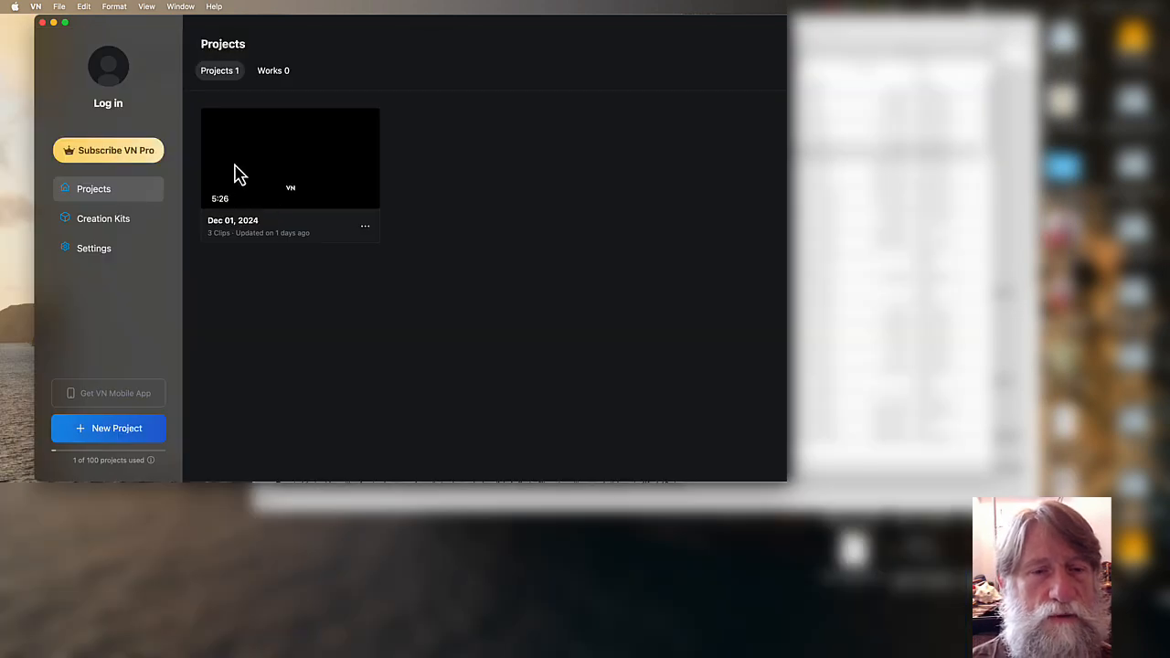
left_click(235, 174)
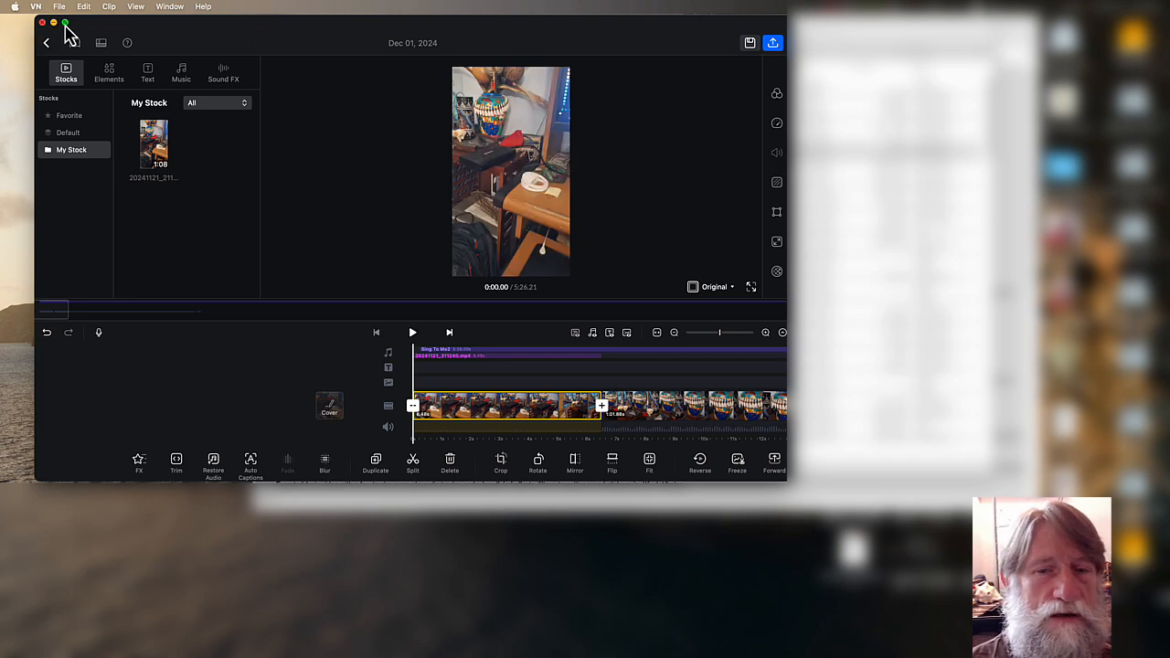
left_click(65, 23)
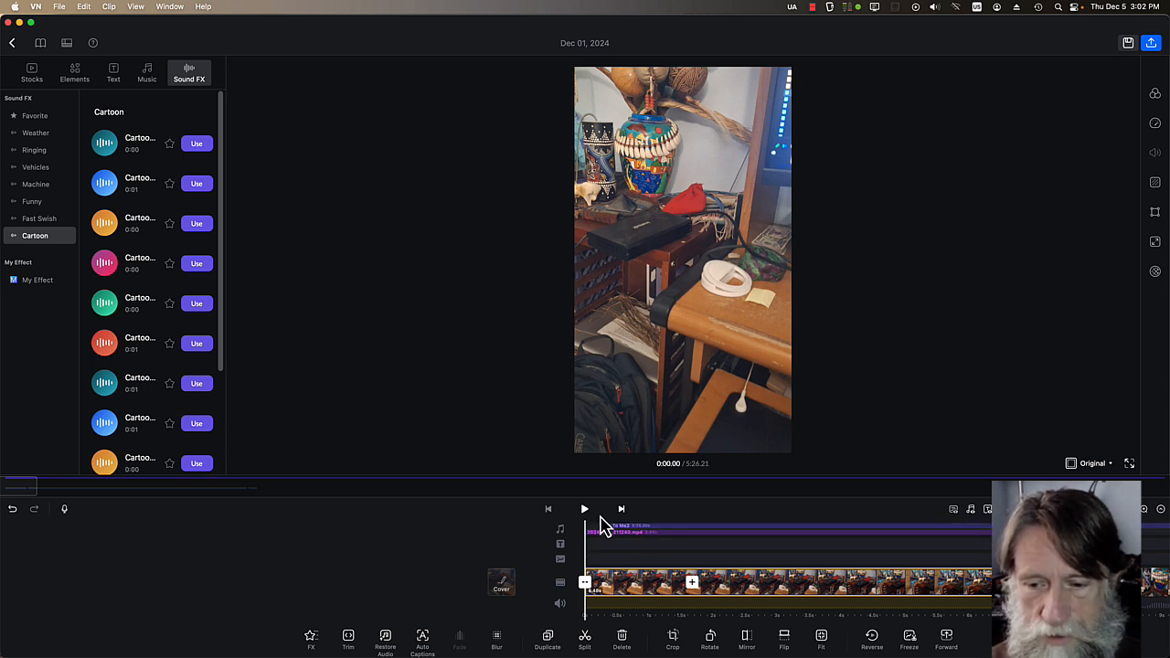
Split the first clip on the main video track at about 3.4 seconds.
left_click(688, 578)
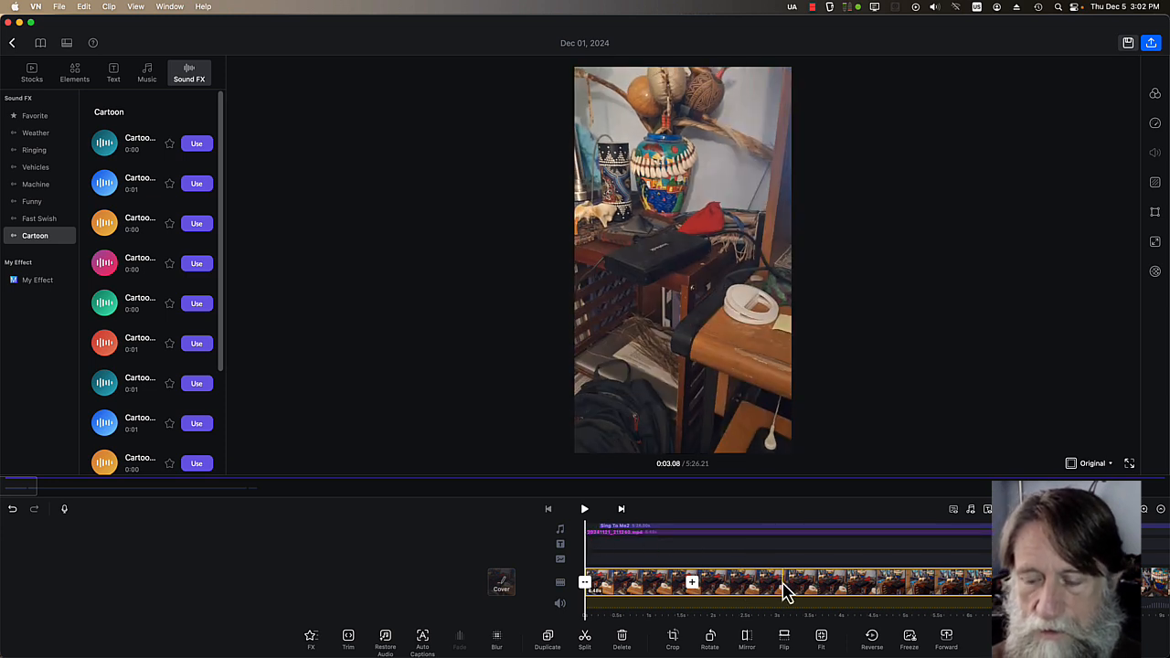
mouse_move(783, 584)
left_mouse_down()
mouse_move(762, 586)
mouse_move(783, 593)
left_mouse_up()
left_click_drag(634, 594, 512, 596)
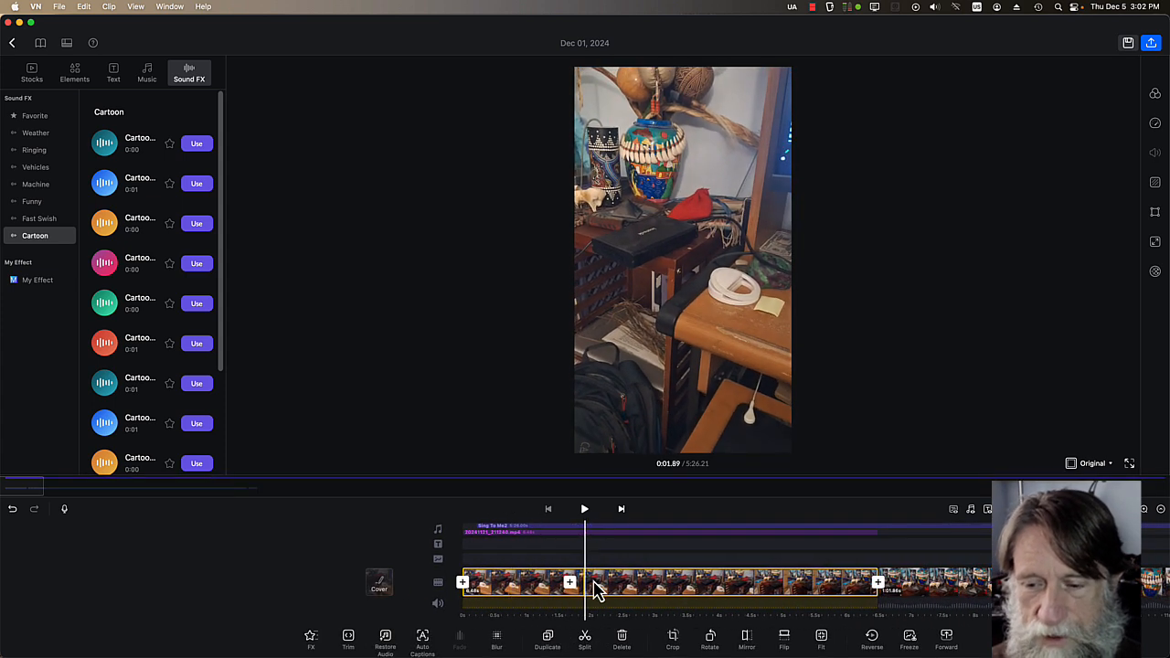
left_click_drag(676, 590, 585, 607)
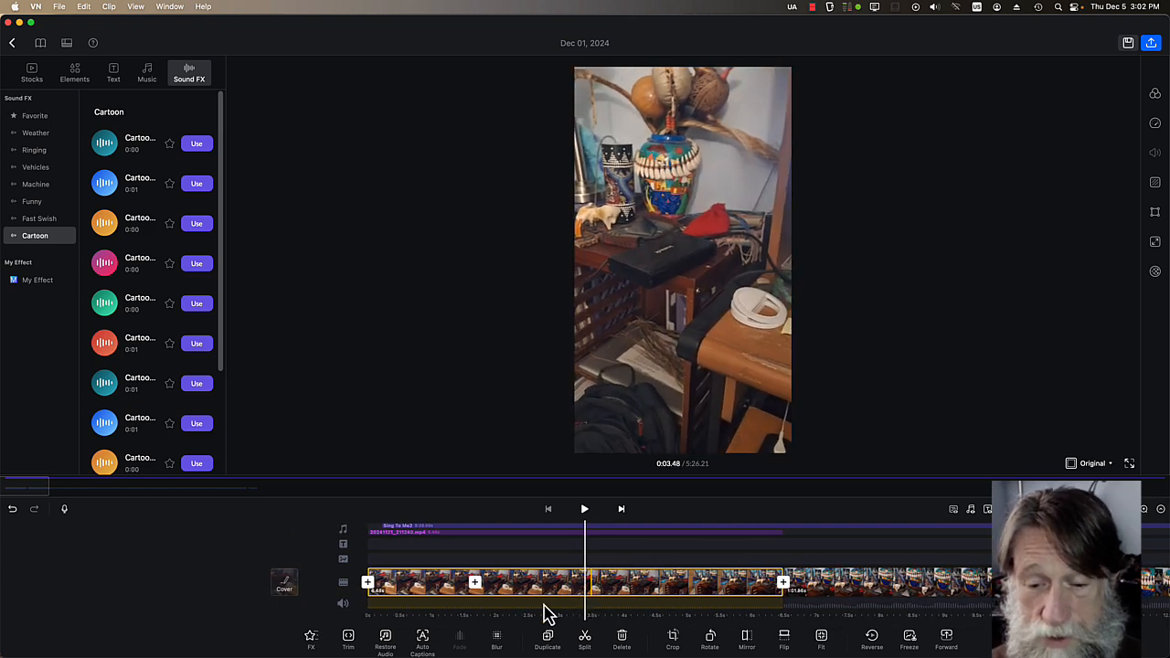
left_click(586, 646)
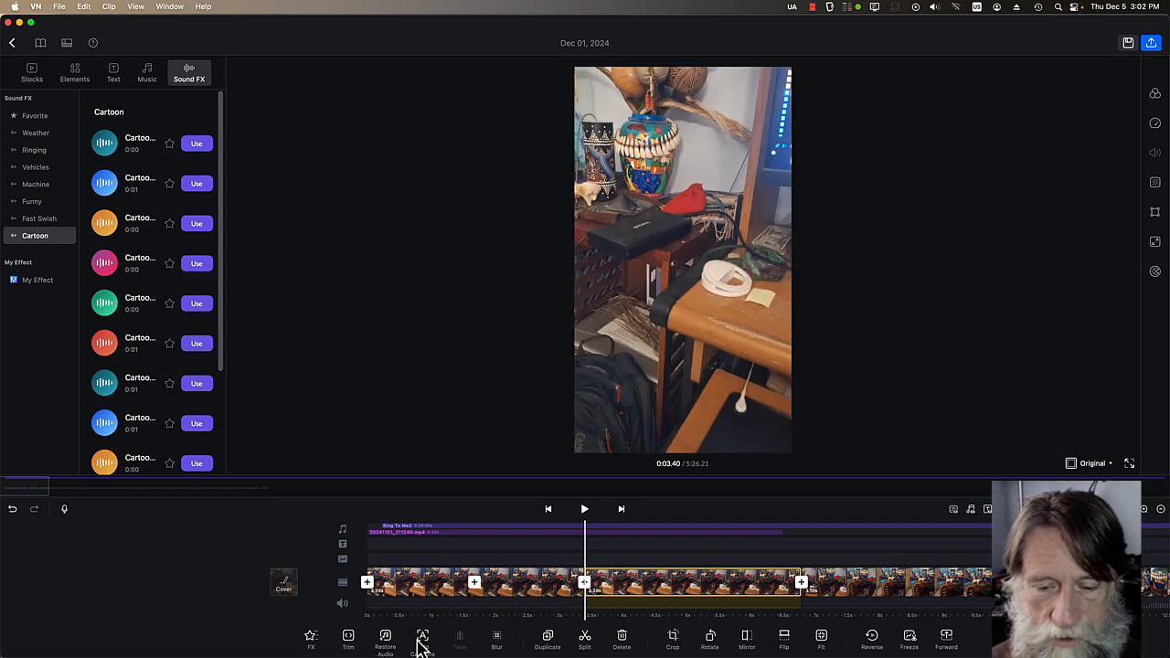
Try to convert the selected clip's audio to automatic captions with language English and conversion mode Tiny.
left_click(423, 640)
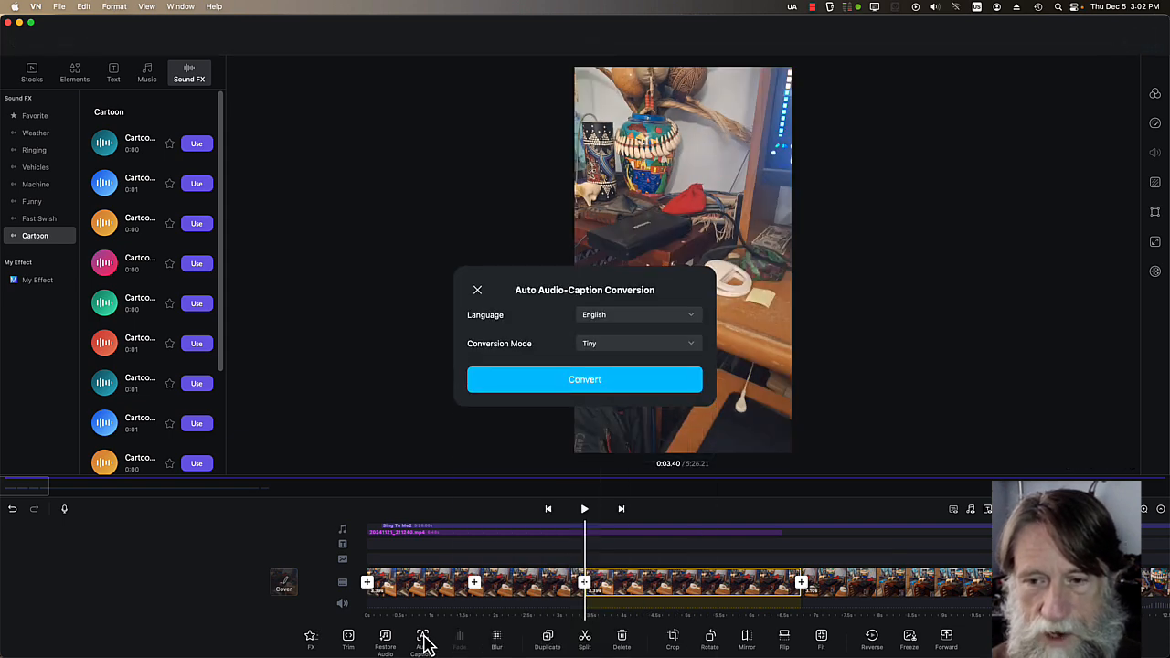
left_click(572, 379)
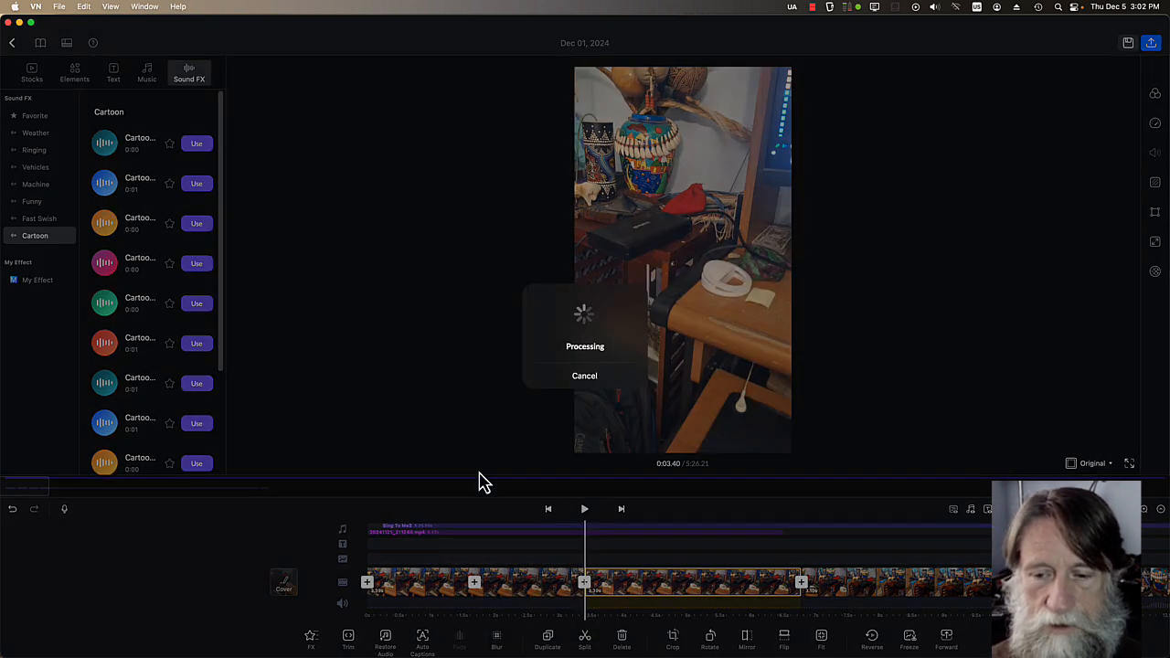
left_click(579, 383)
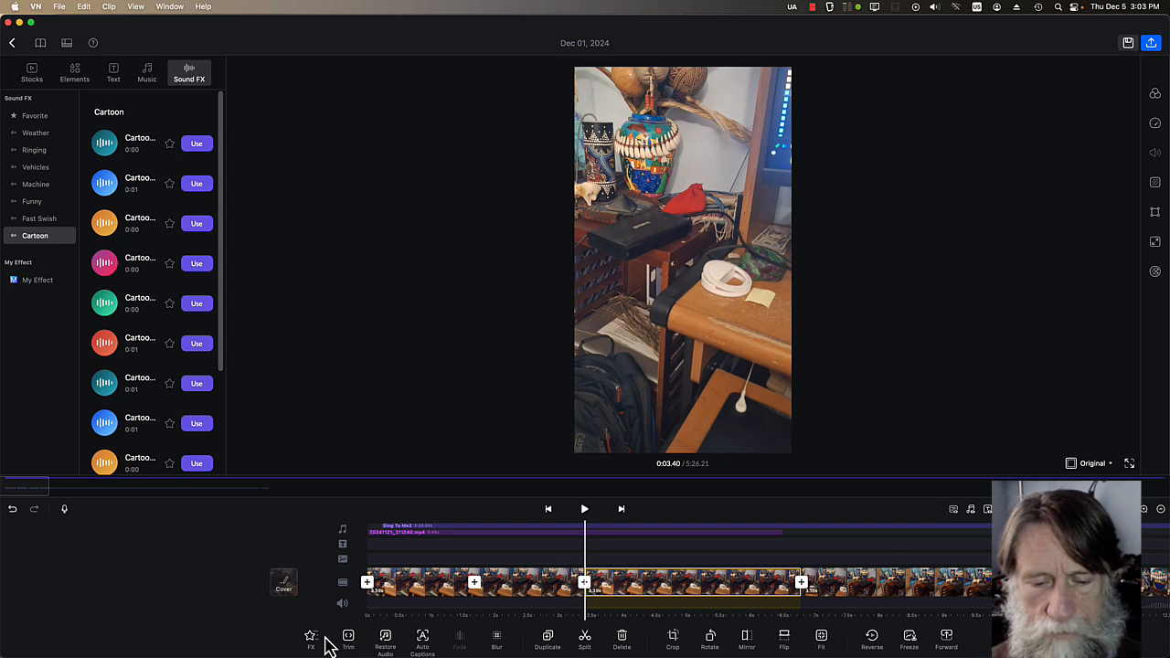
Open the clip effects and apply a motion-blur effect to all clips on the main track.
left_click(311, 645)
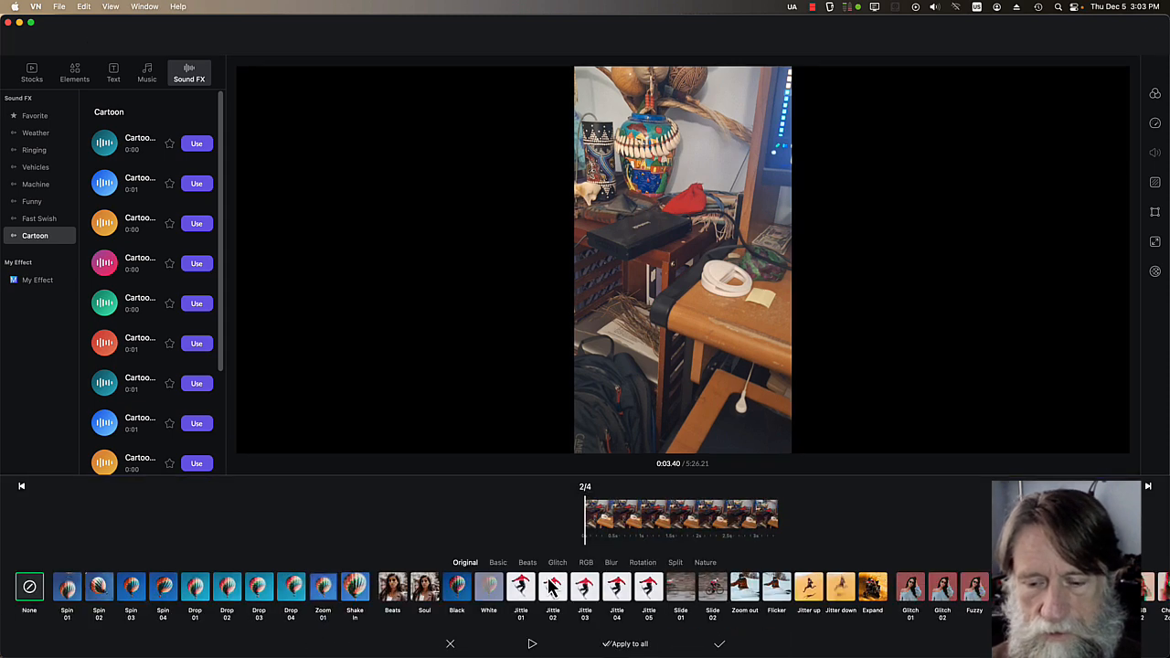
left_click(605, 642)
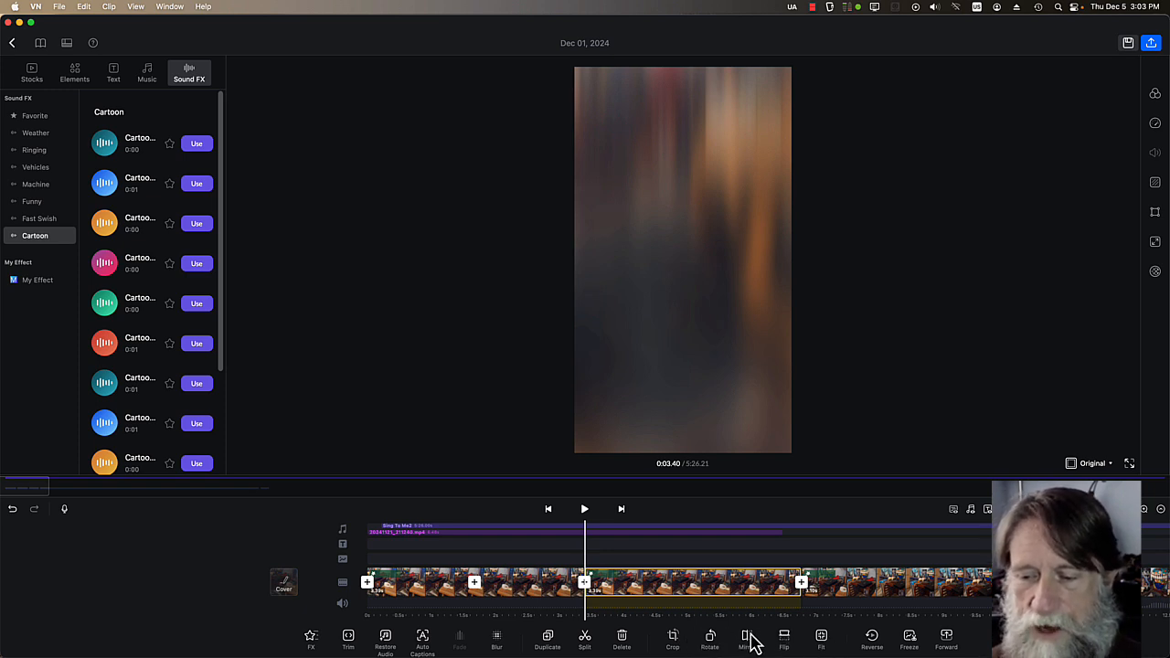
Move the second clip on the main track to after the third clip and play the result.
left_click_drag(547, 589, 590, 596)
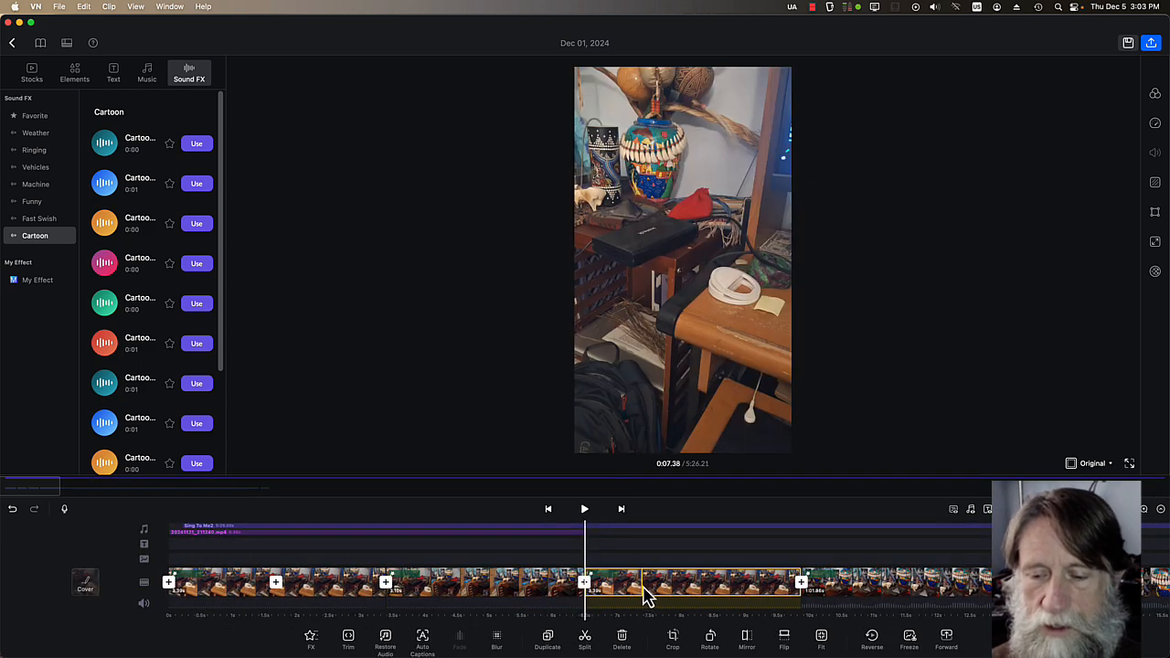
key("space")
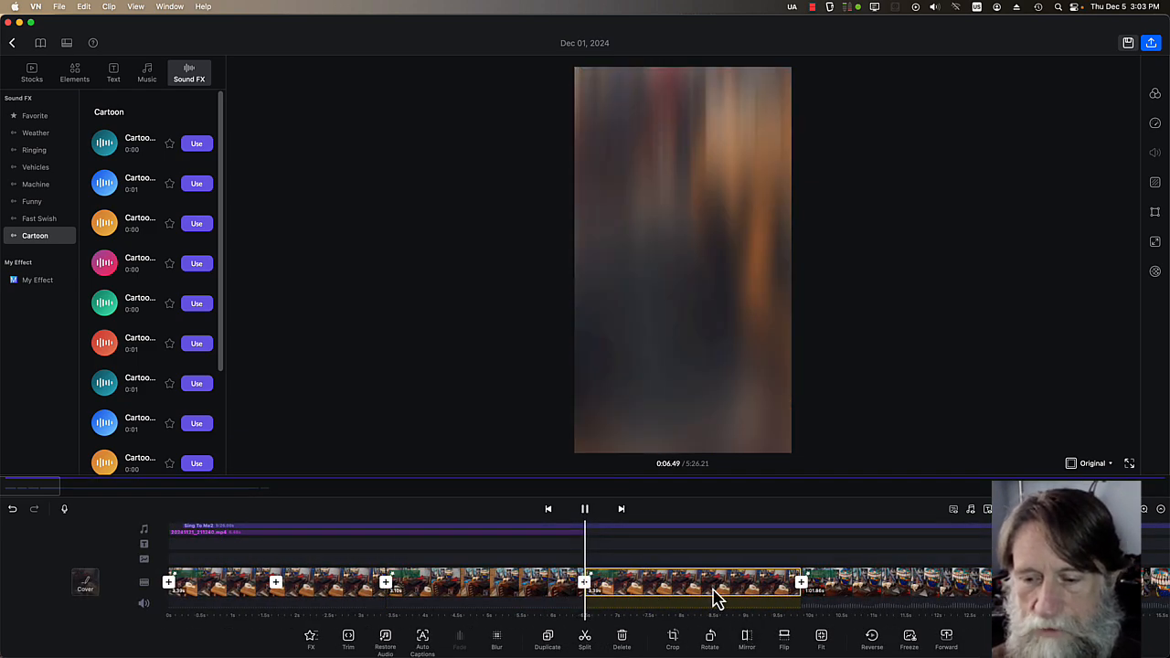
key("space")
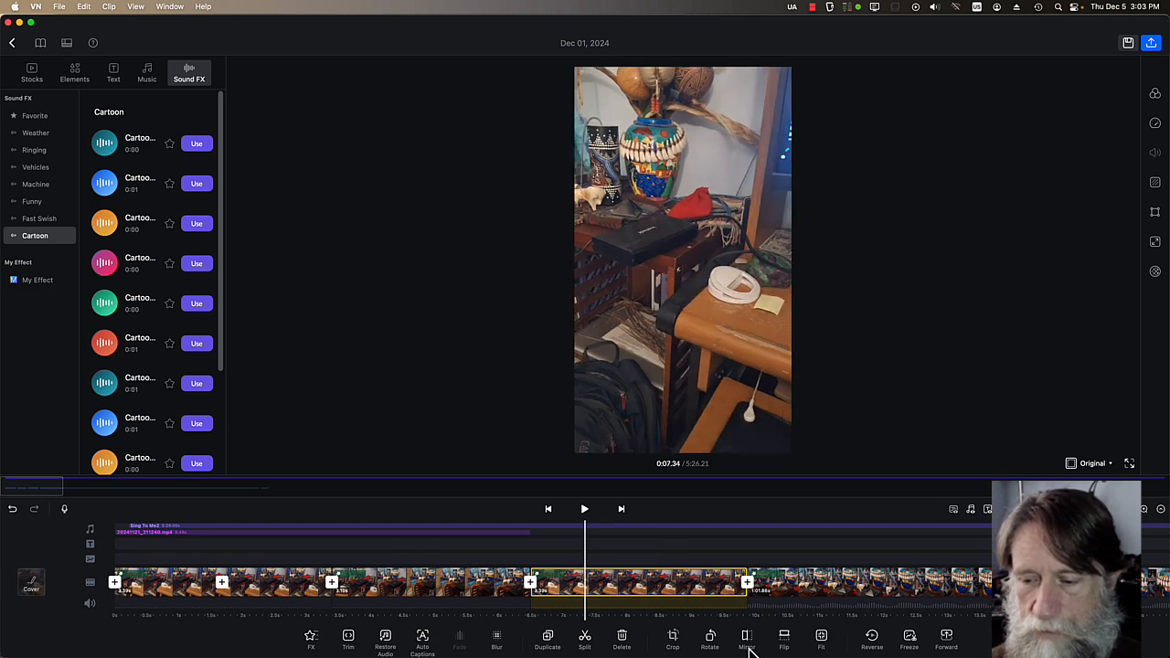
Demonstrate Mirror and Flip on the selected clip, reverting each one.
left_click(747, 640)
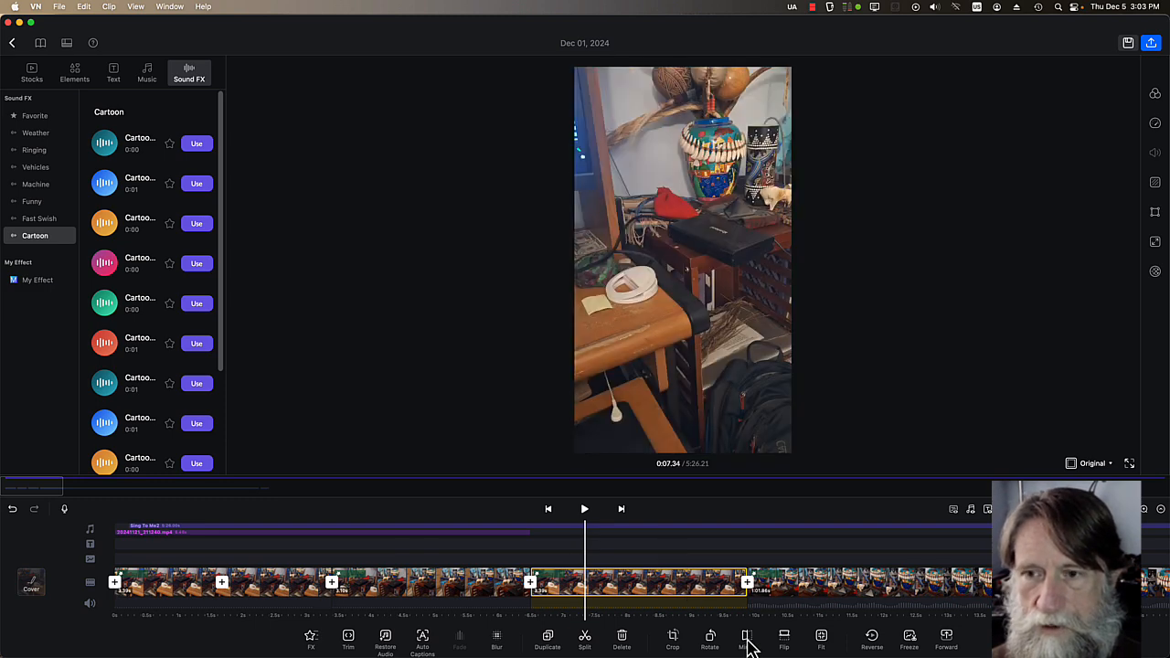
left_click(746, 644)
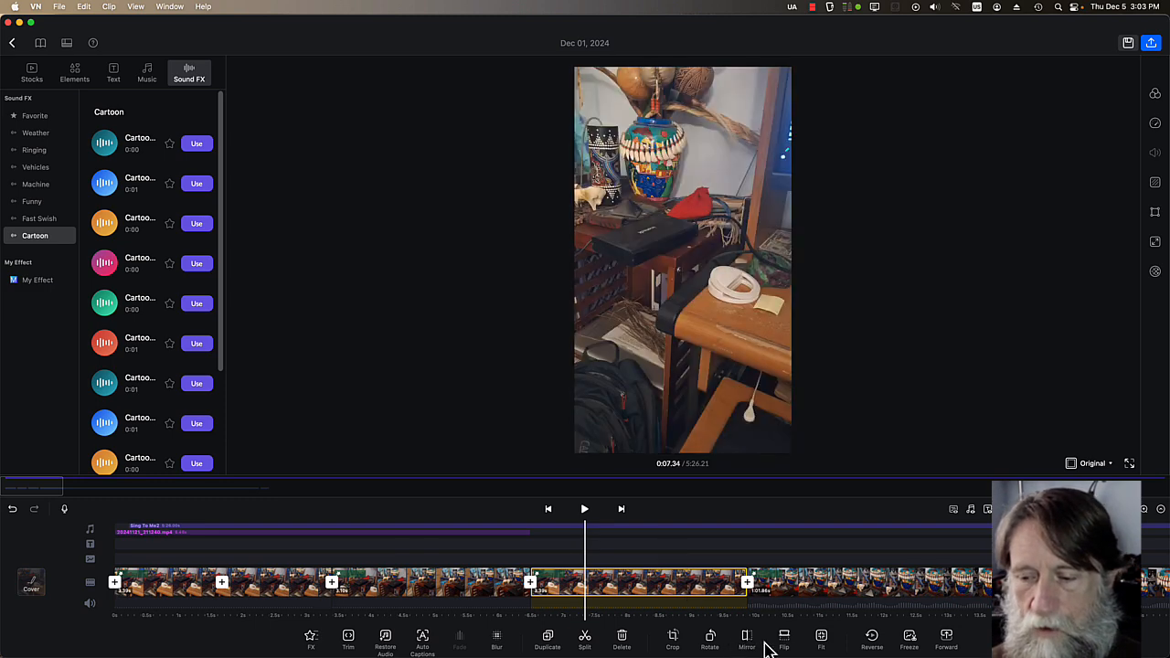
left_click(786, 640)
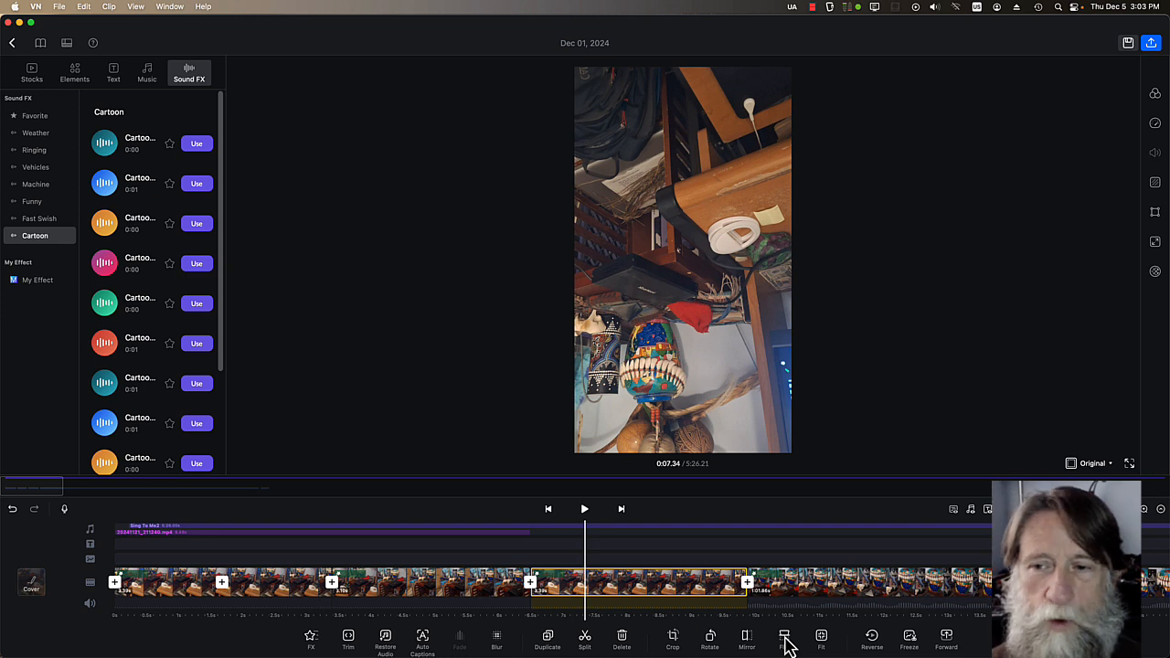
left_click(785, 640)
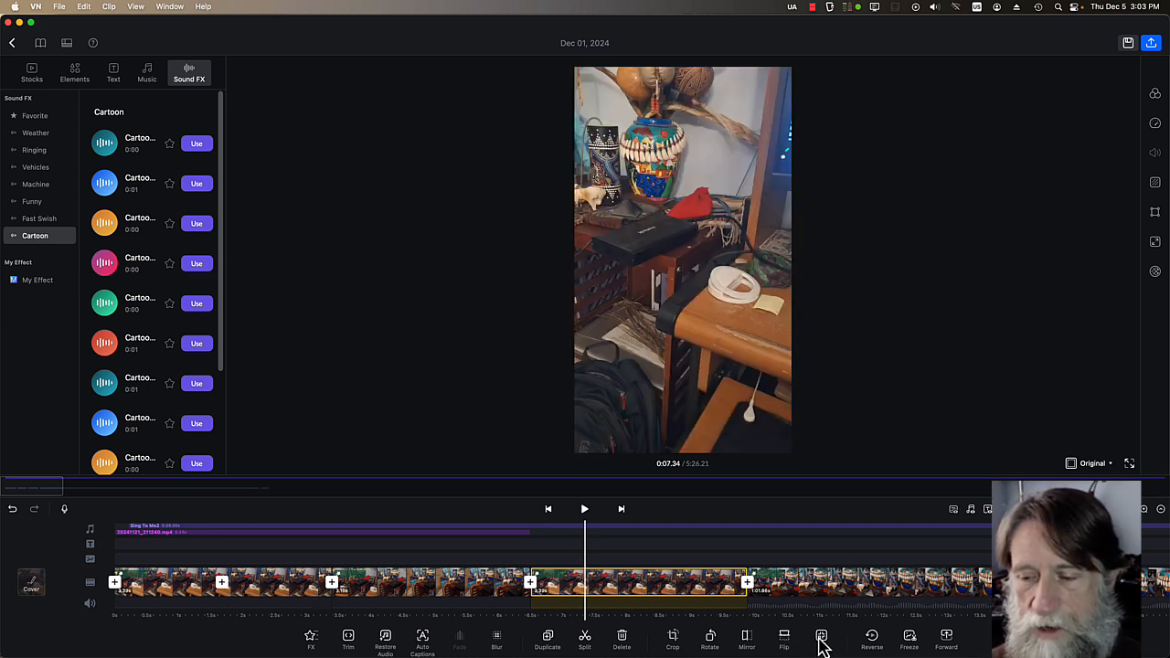
Set the selected clip to Fit and apply Fit to all clips.
left_click(822, 640)
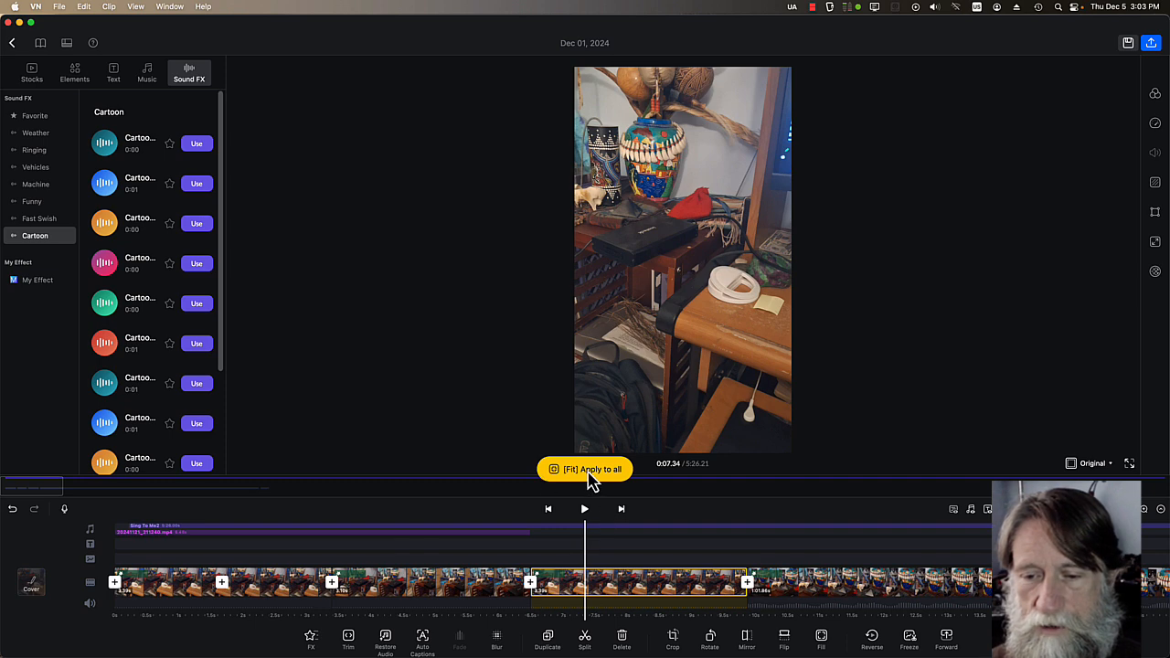
left_click(590, 477)
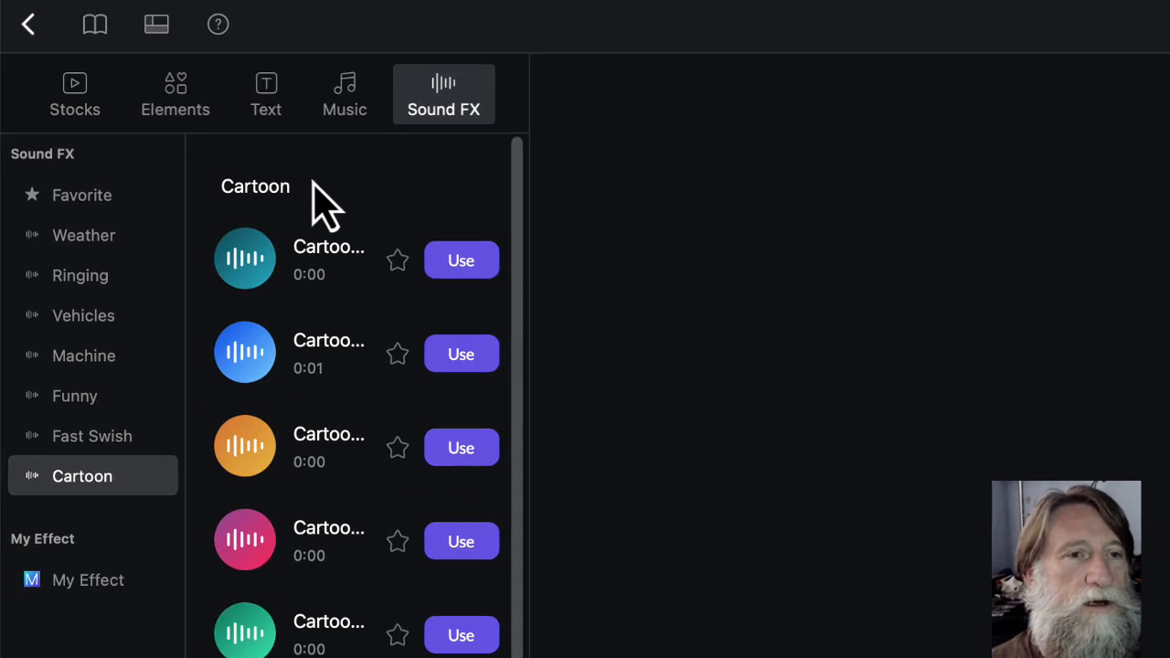
Examine the element collections, including Shapes, Lines & Frames, Social Media Logo, Social, Eid al-Fitr, Arrow and Stars.
left_click(178, 102)
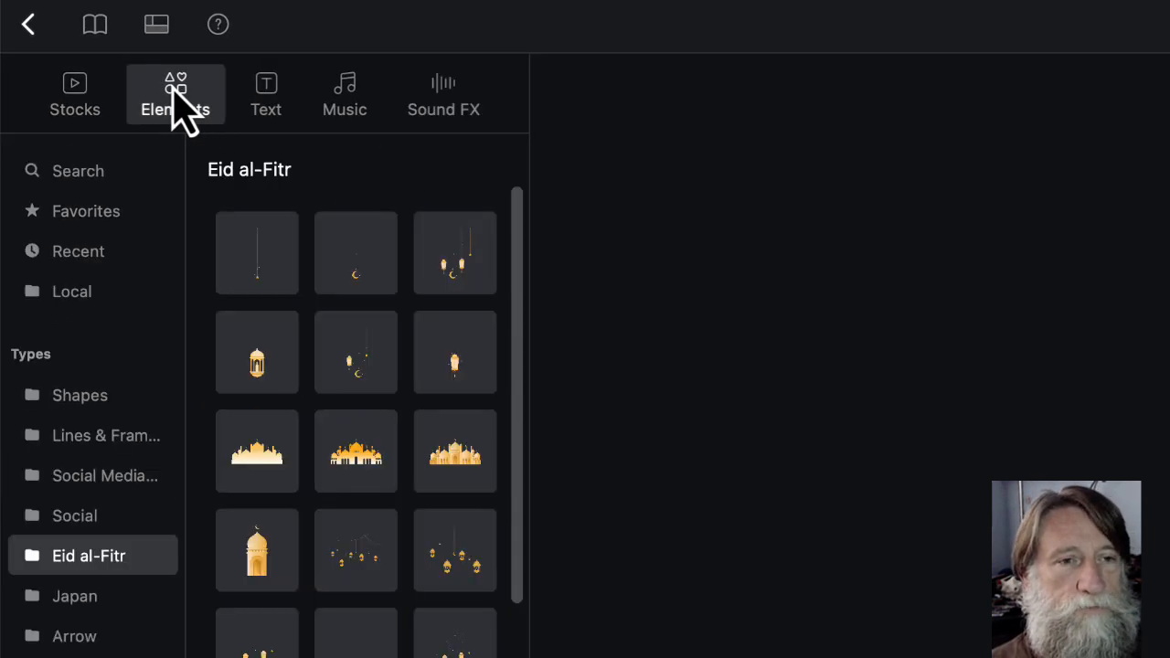
left_click(80, 402)
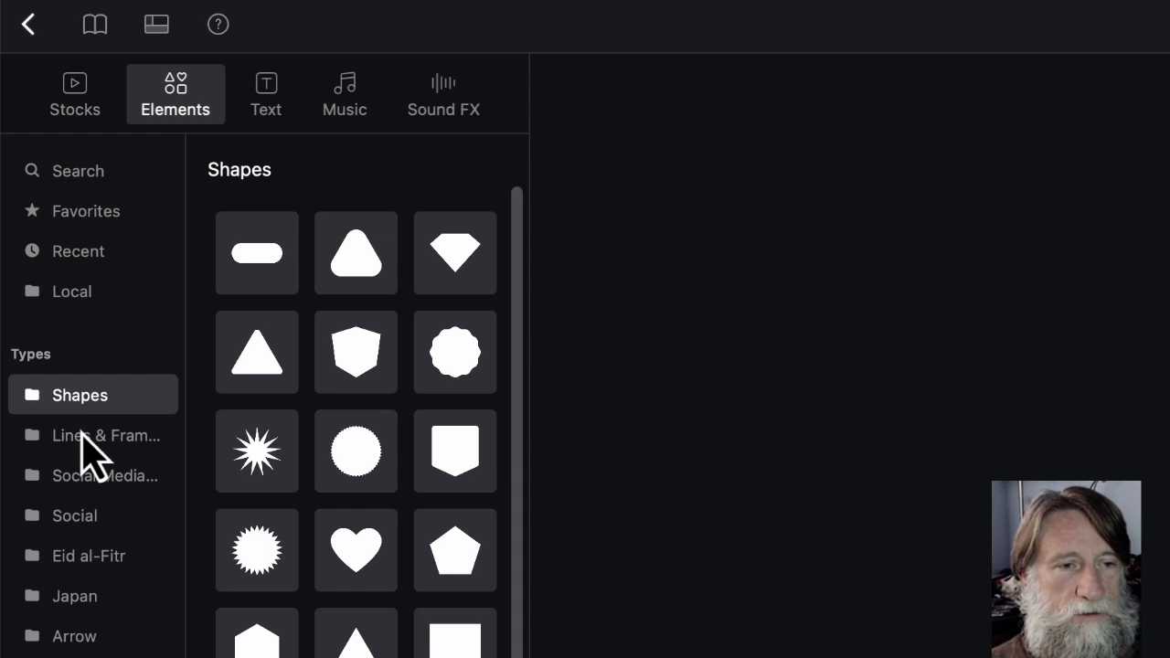
left_click(82, 432)
left_click(82, 487)
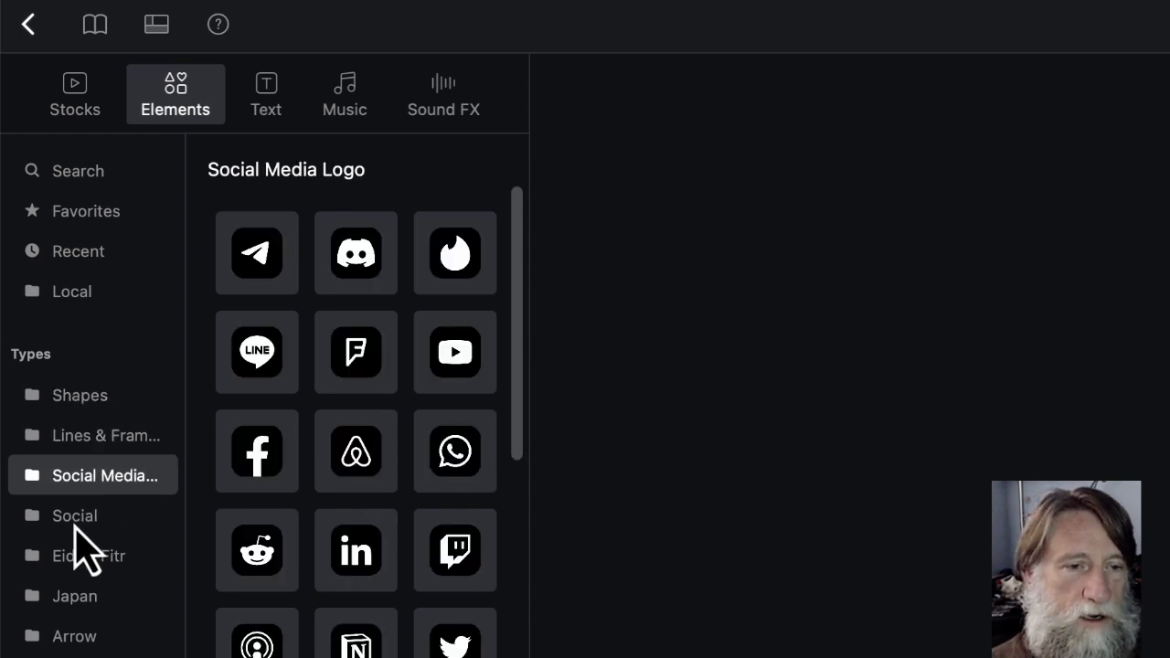
left_click(75, 523)
left_click(78, 557)
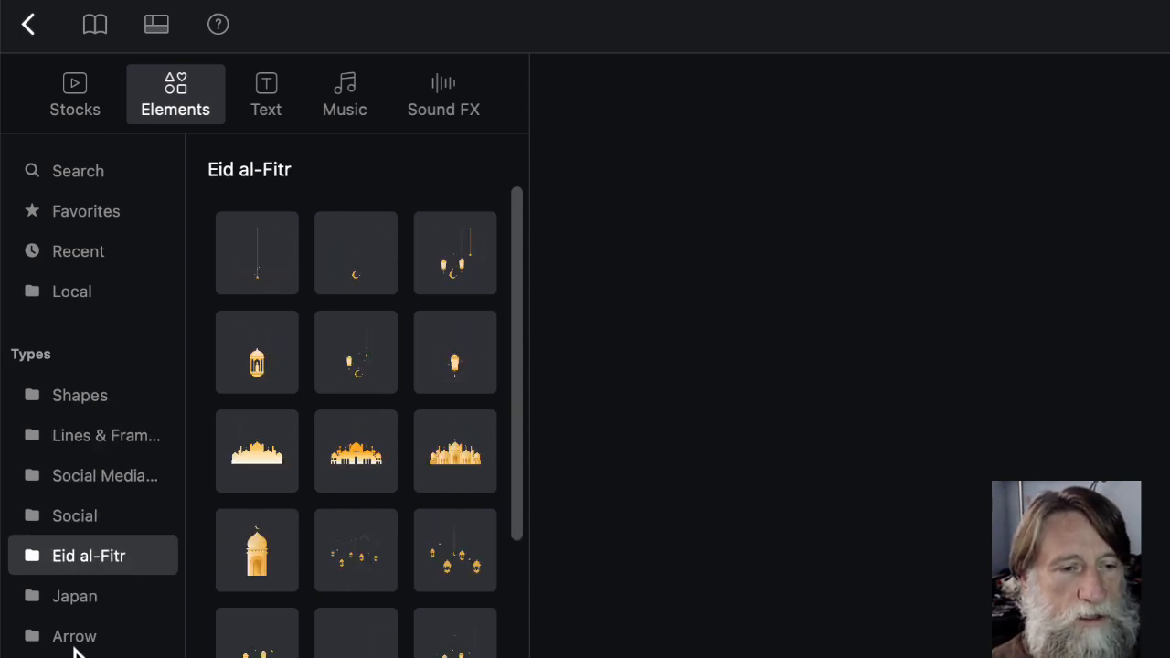
left_click(75, 642)
left_click(75, 656)
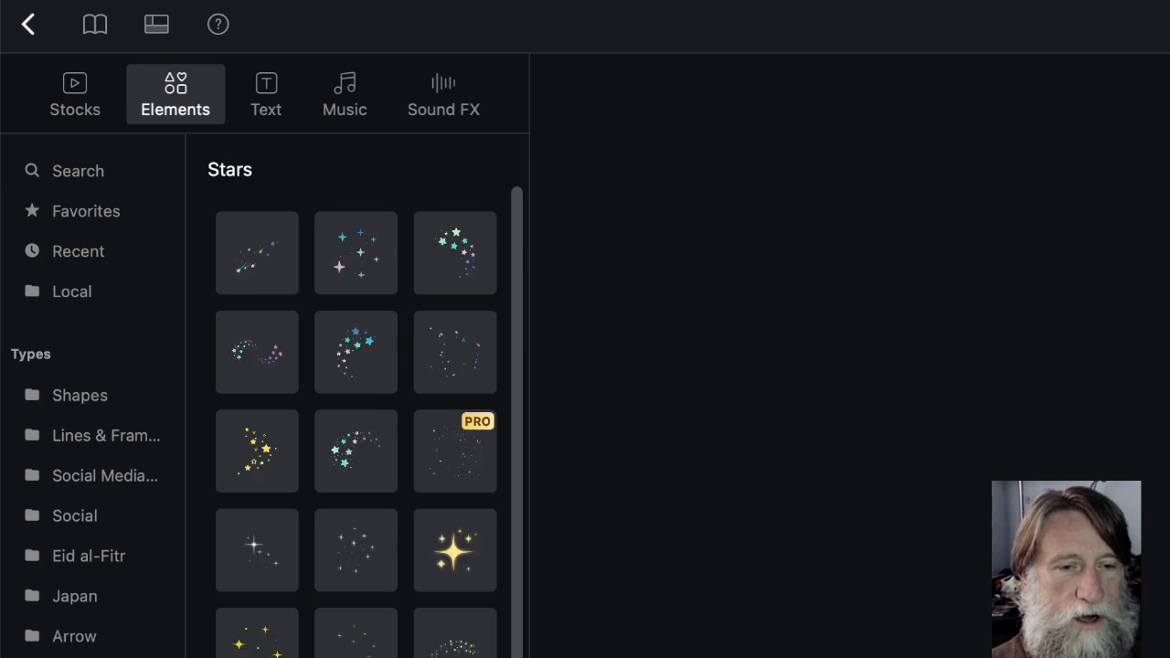
Open the default text titles and move the 3.10 s clip to the start of the main track.
left_click(268, 107)
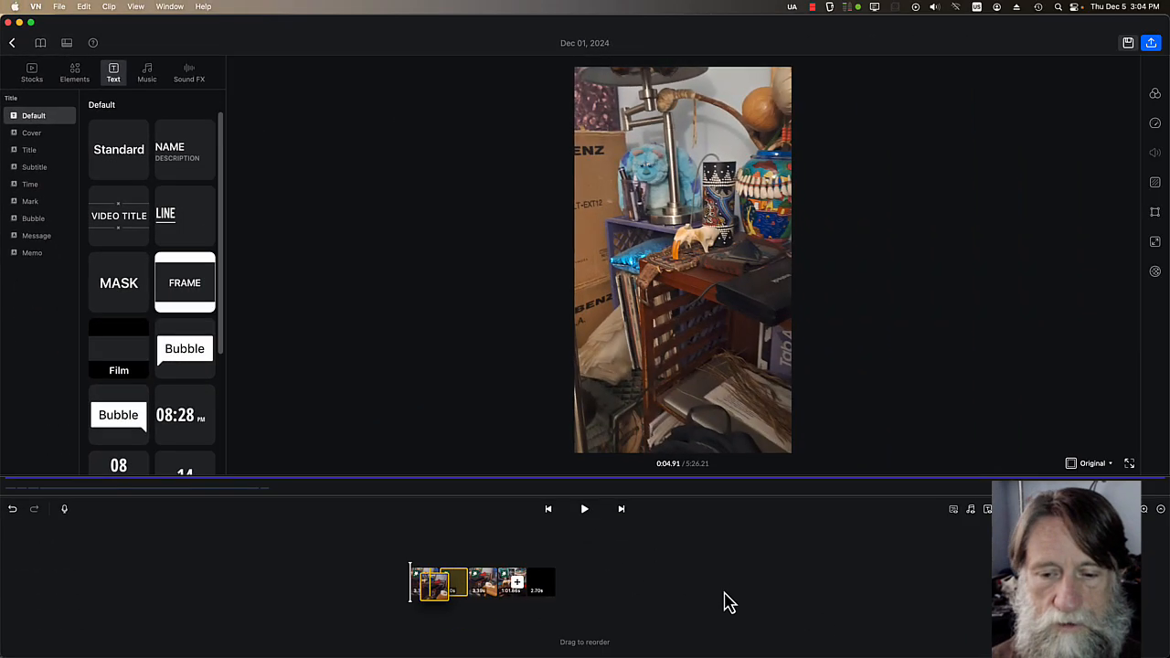
left_click(664, 599)
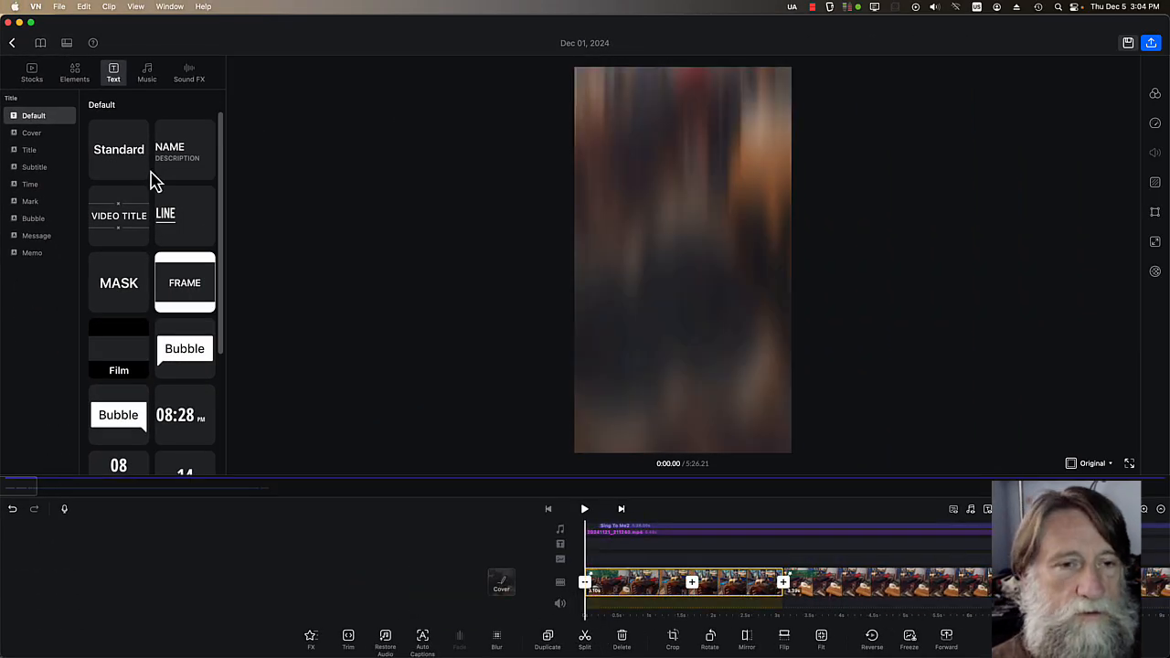
Add the VIDEO TITLE text at the start of the timeline, change its text to "Title herjje" and preview it.
left_click_drag(100, 228, 585, 574)
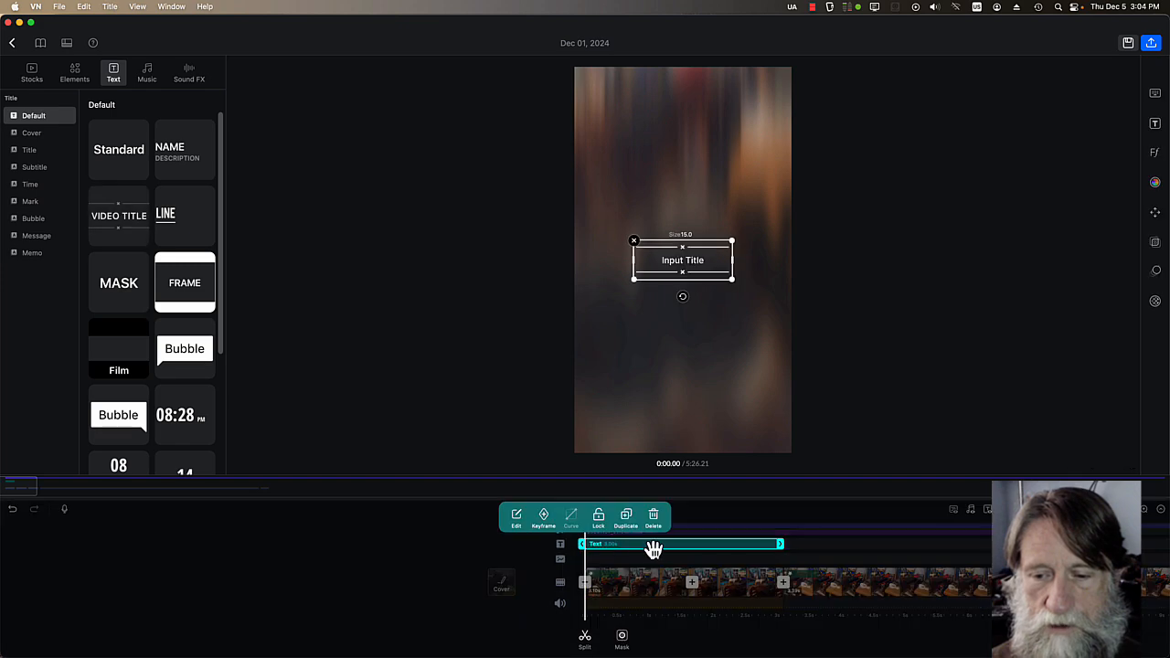
double_click(654, 548)
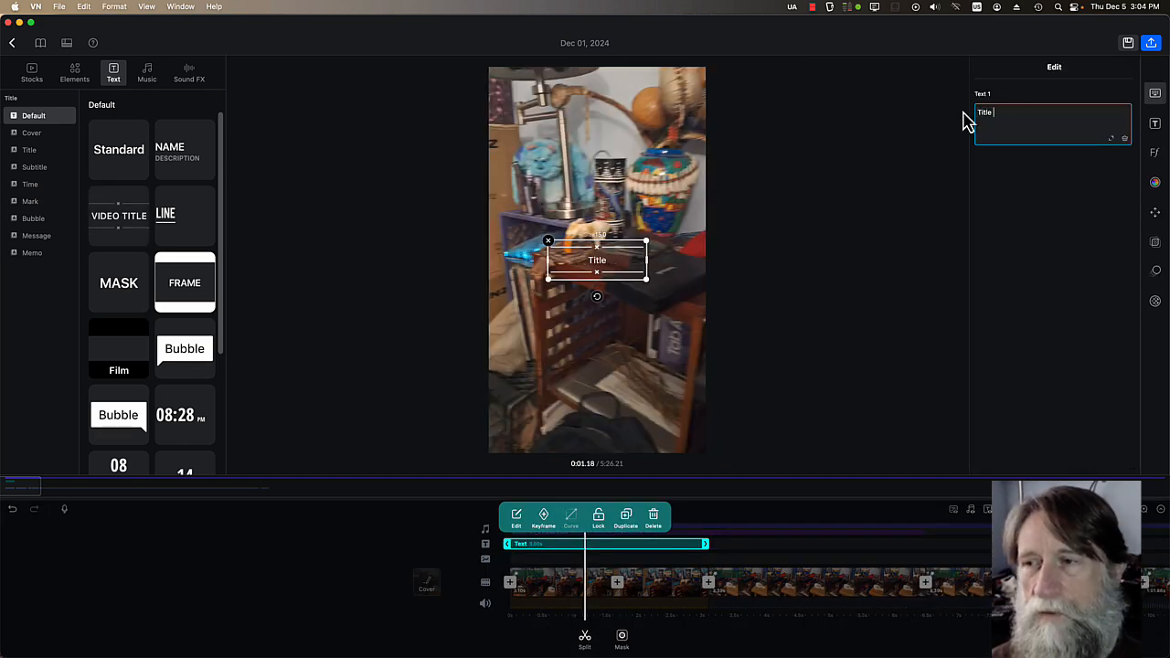
left_click(723, 595)
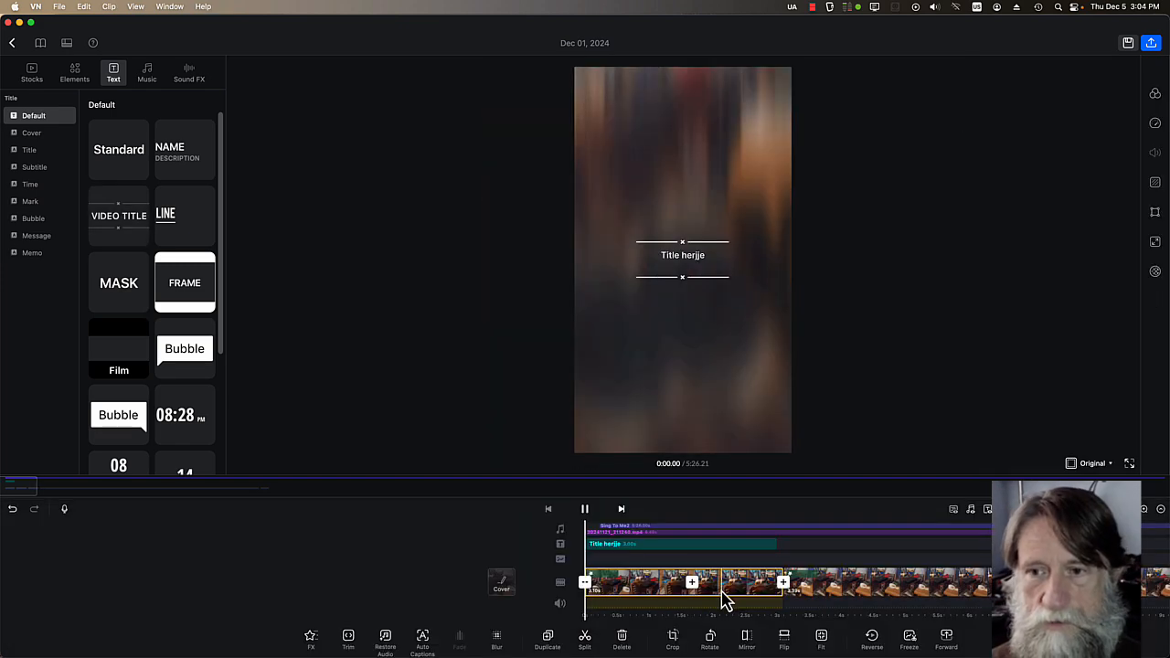
key("space")
left_click(585, 509)
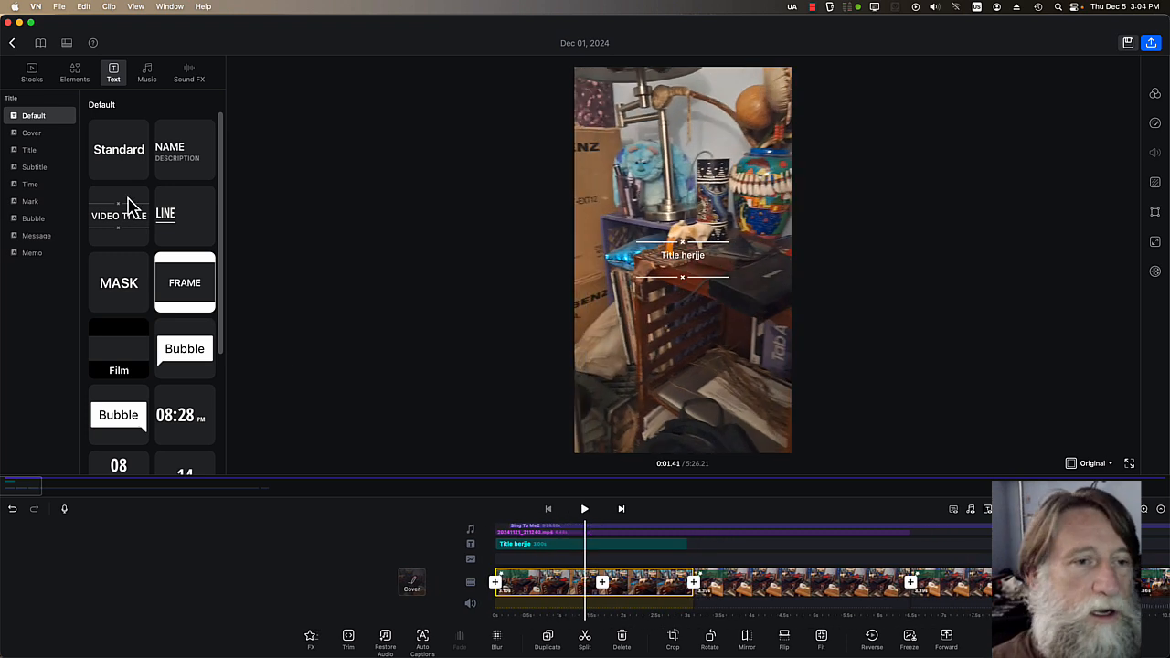
Add the SUMMER cover title above the video so it overlaps the first title, and play it back.
left_click(32, 133)
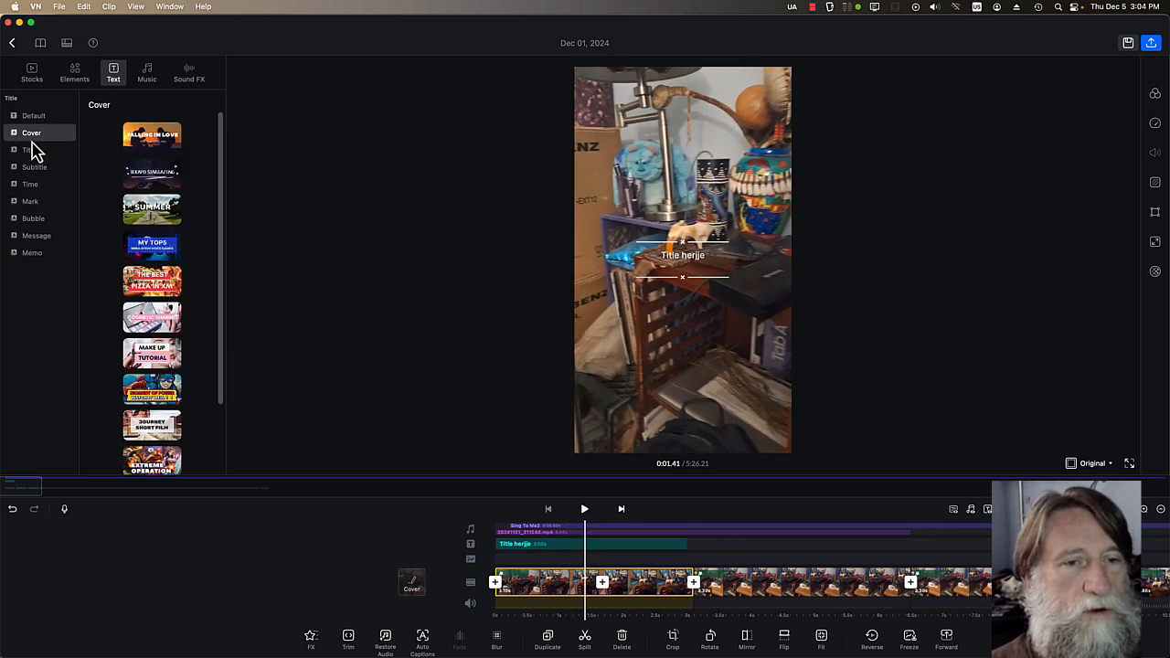
left_click_drag(161, 217, 600, 552)
key("space")
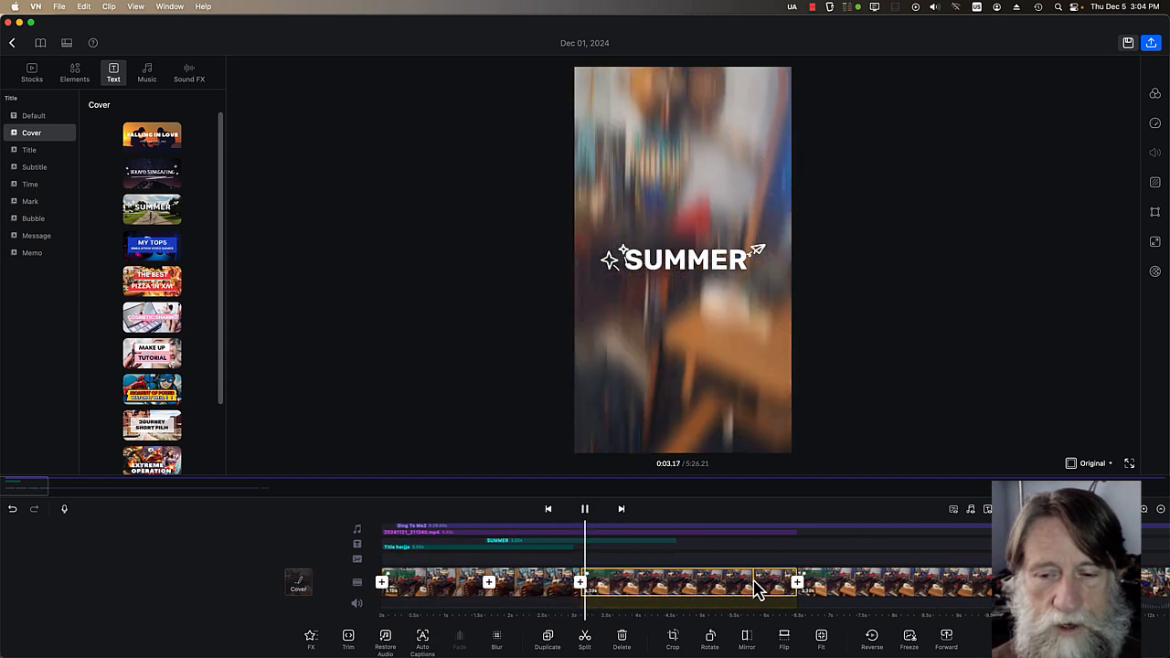
key("space")
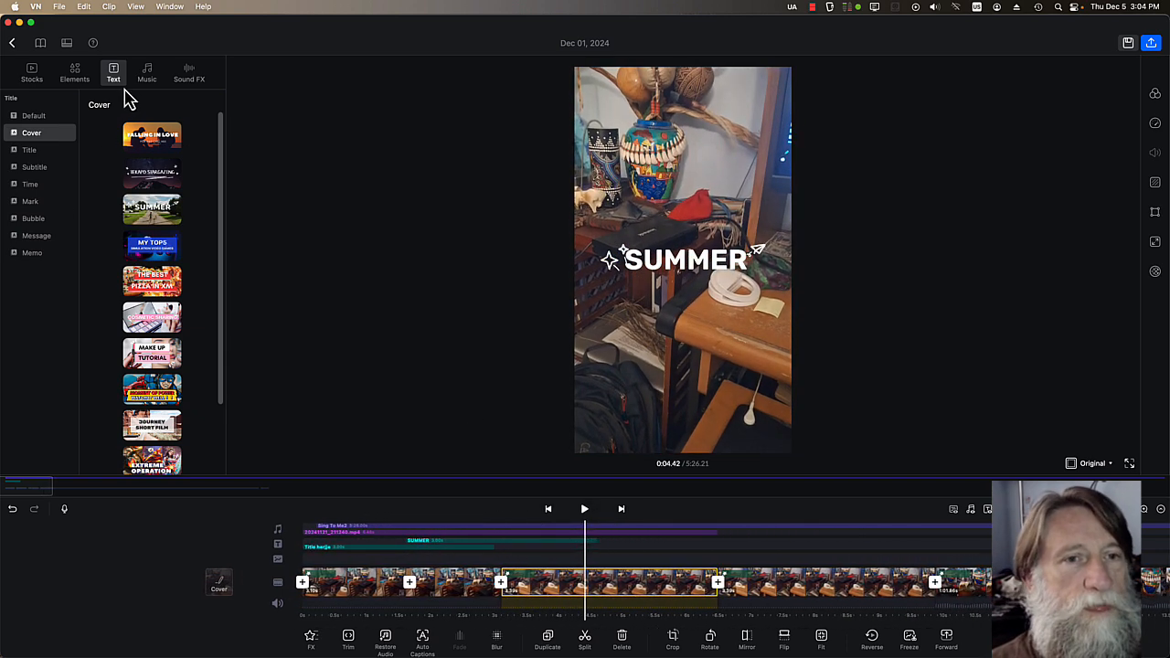
Preview the fourth and sixth Cartoon sound effects and add the sixth one to the timeline.
left_click(147, 75)
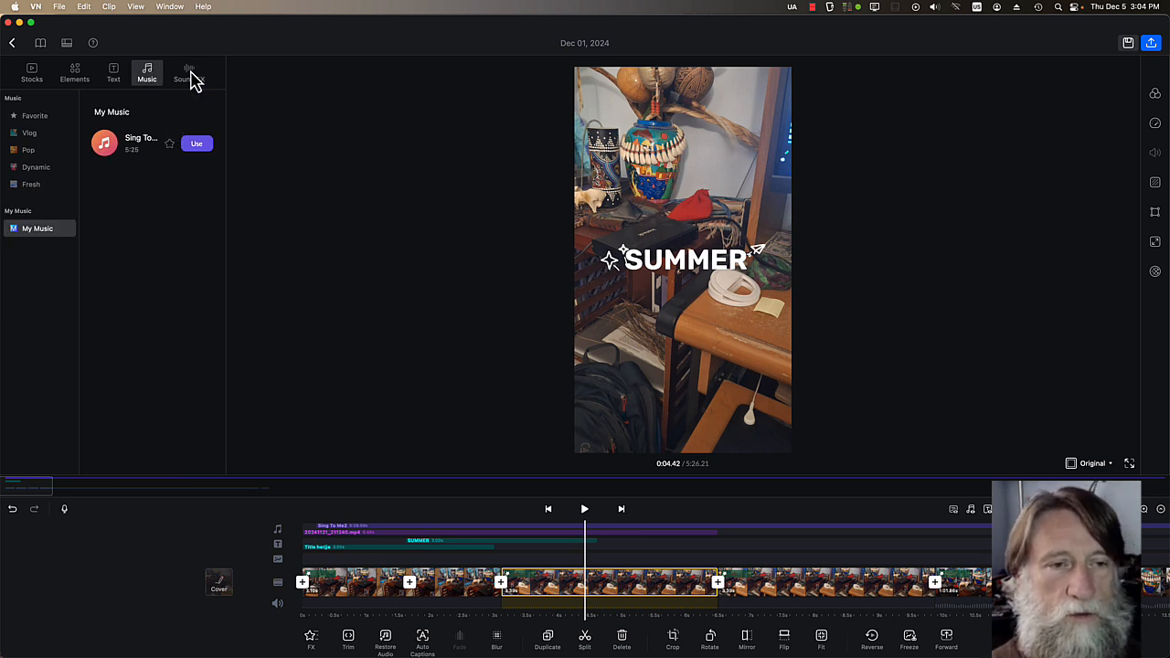
left_click(190, 77)
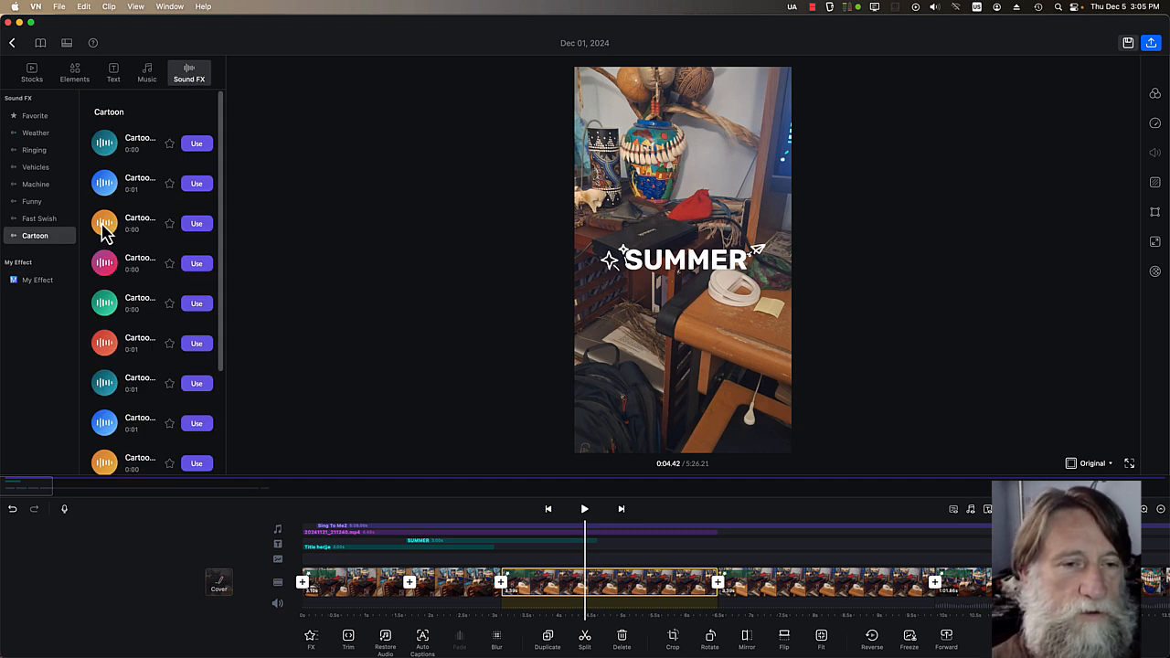
left_click(104, 263)
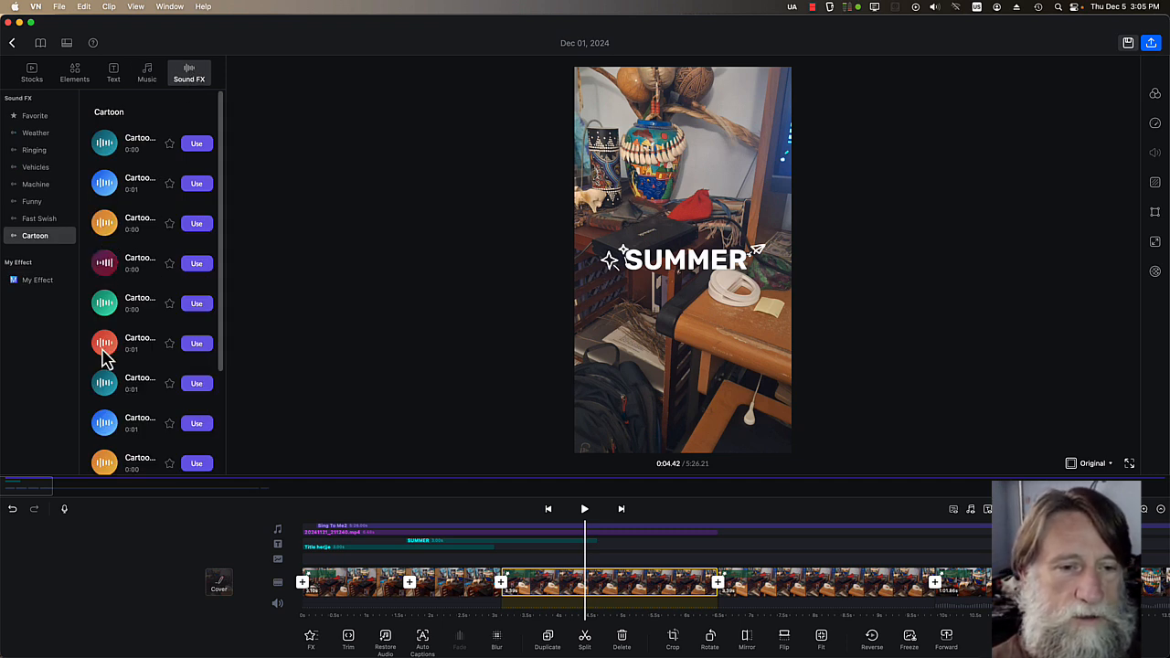
left_click(109, 354)
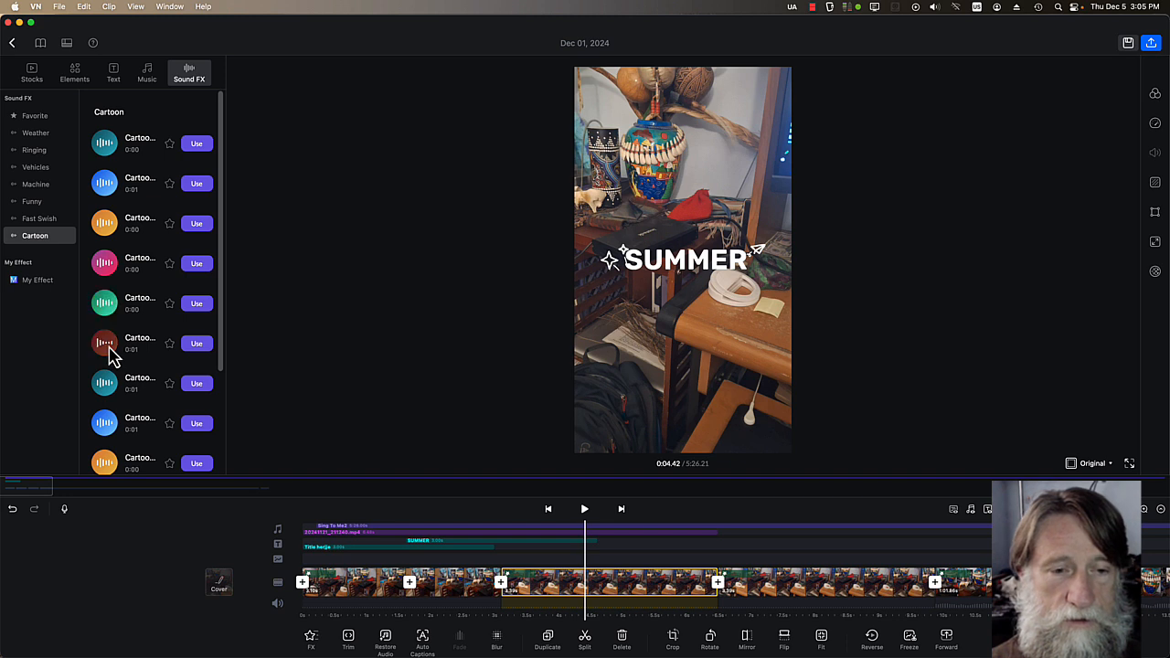
left_click(197, 345)
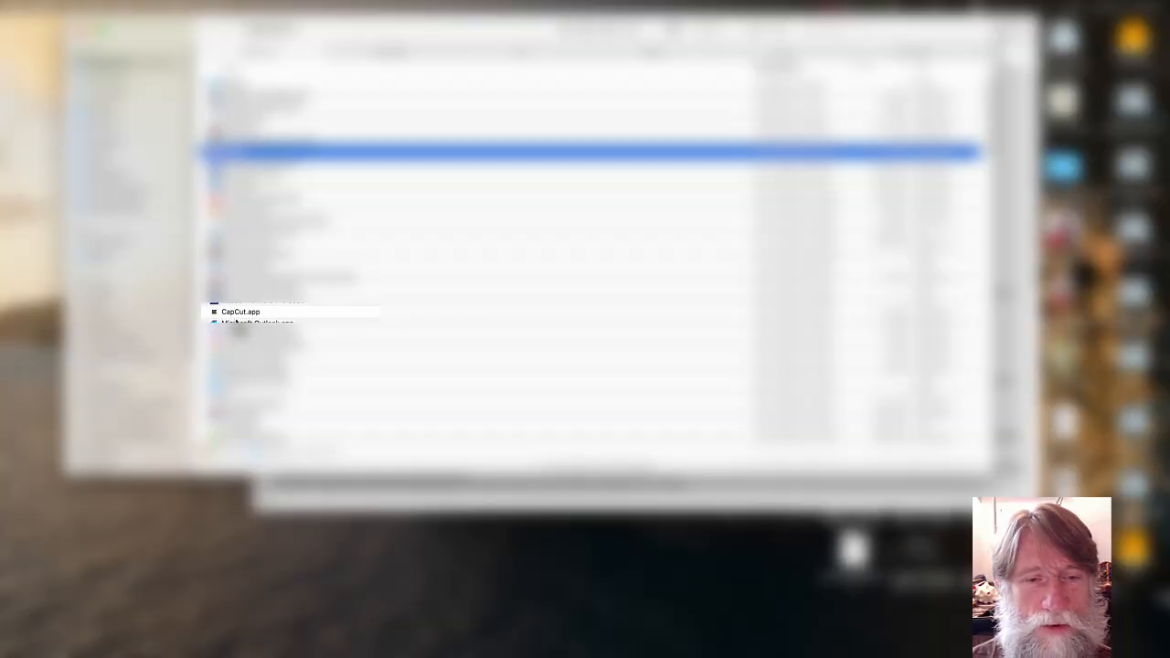
Switch to the CapCut app by launching it from the applications folder.
left_click(237, 314)
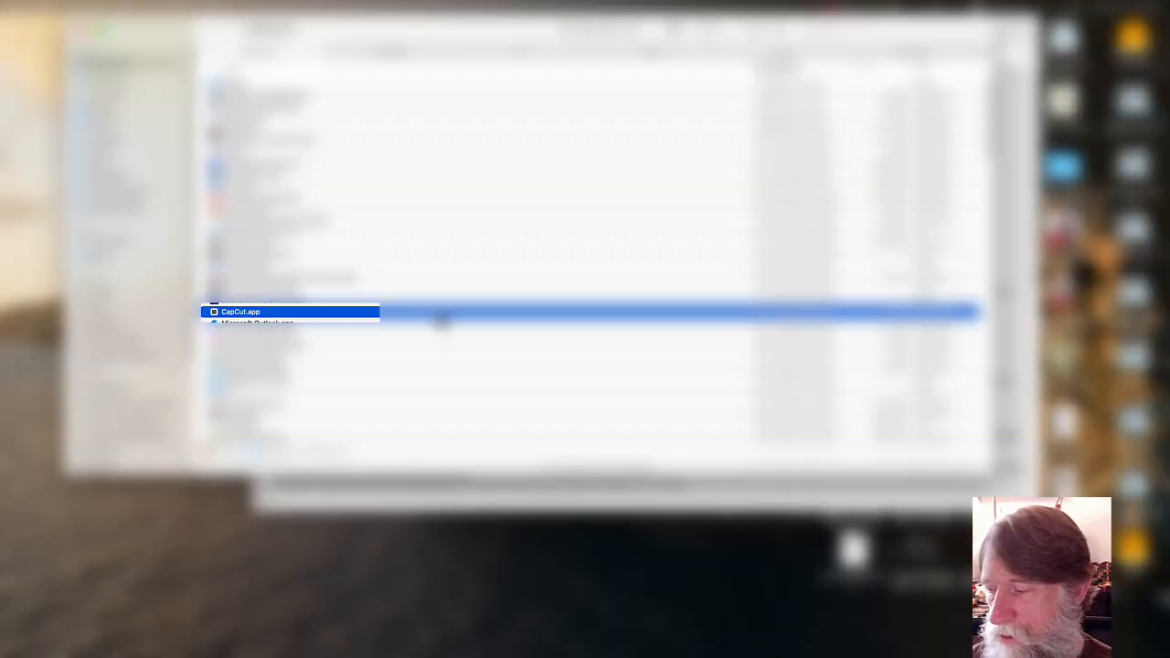
double_click(441, 313)
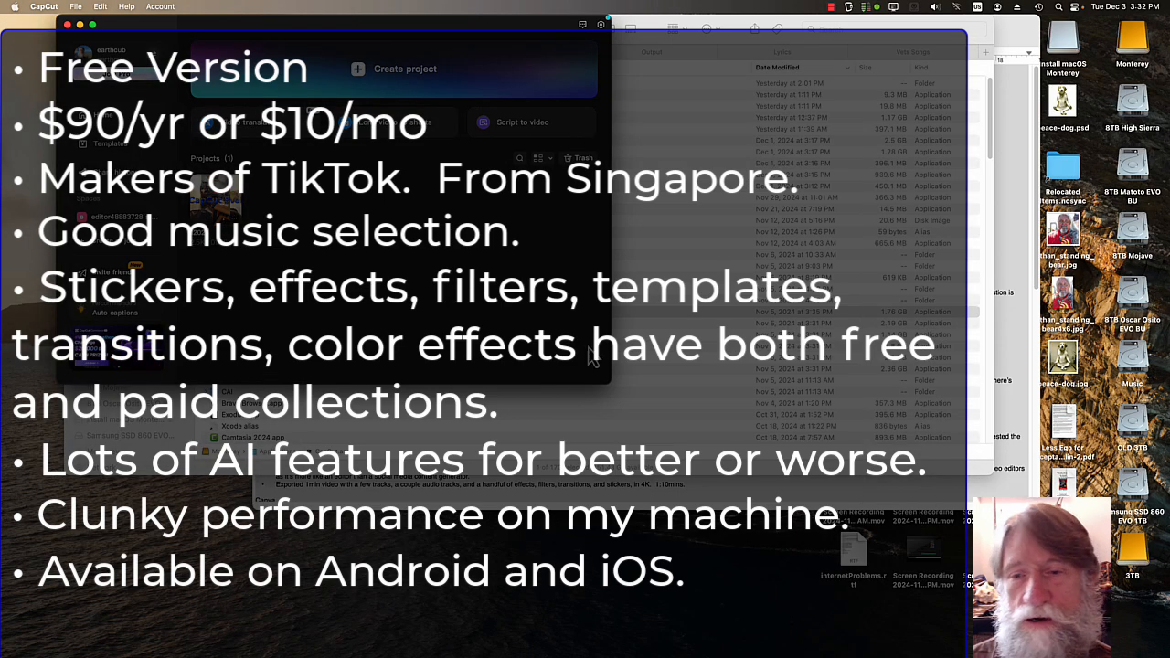
Open the 1202 project and play it back from the start.
key("super+q")
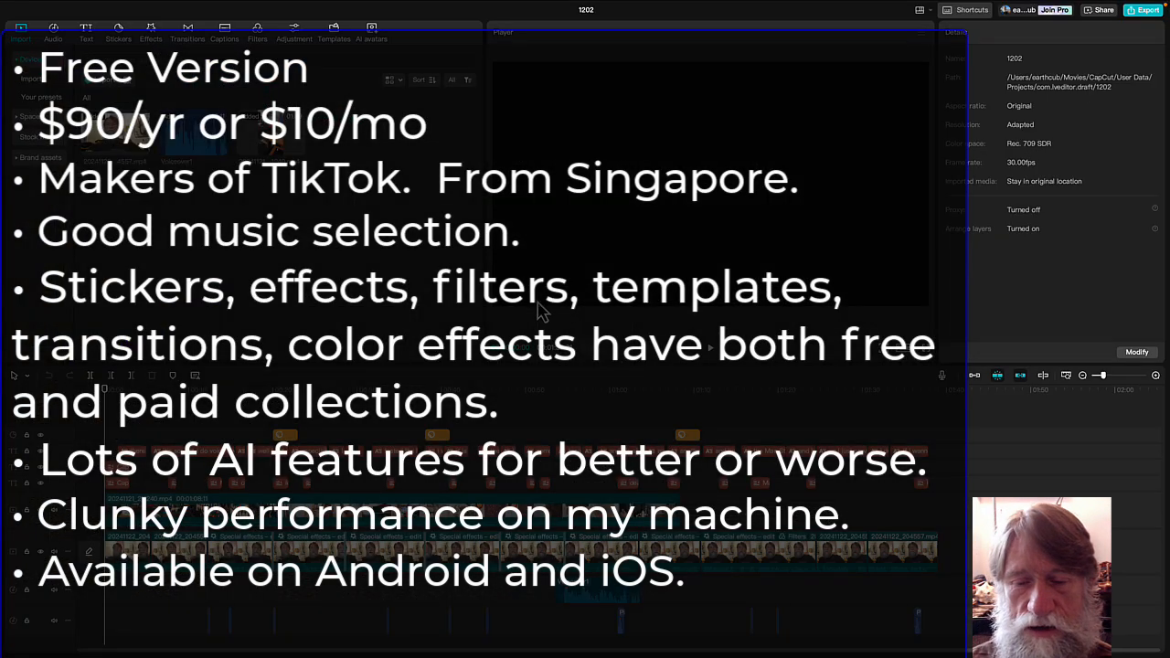
key("space")
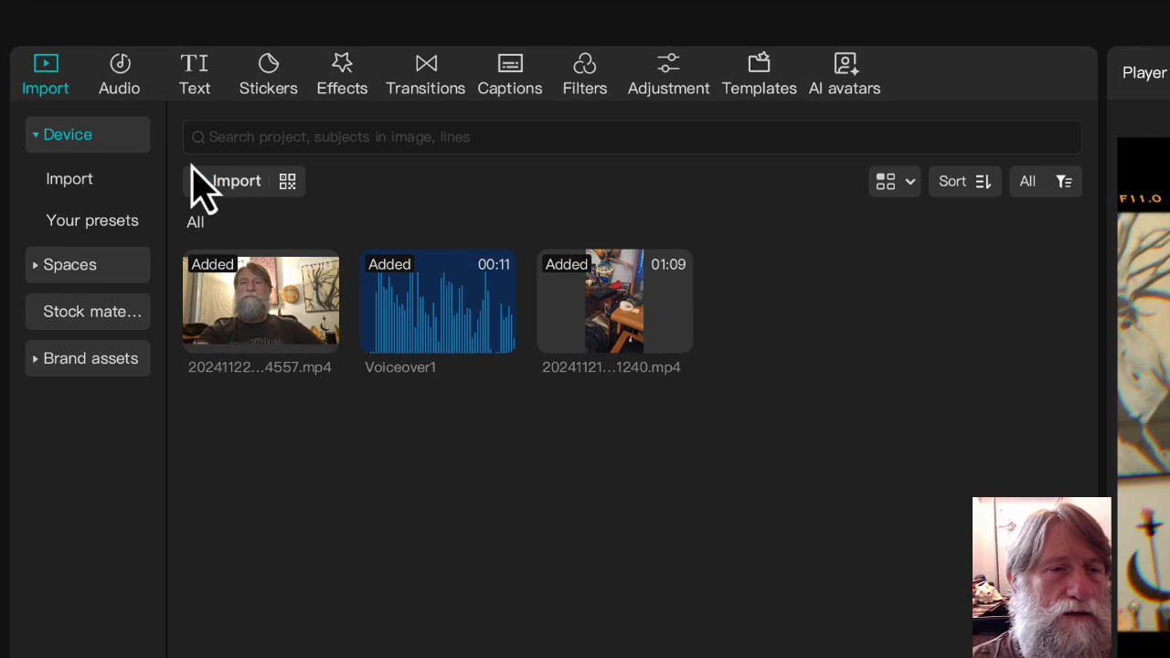
Browse the audio library, looking at the sound effects and the Trending, Pop and Love music categories.
left_click(128, 80)
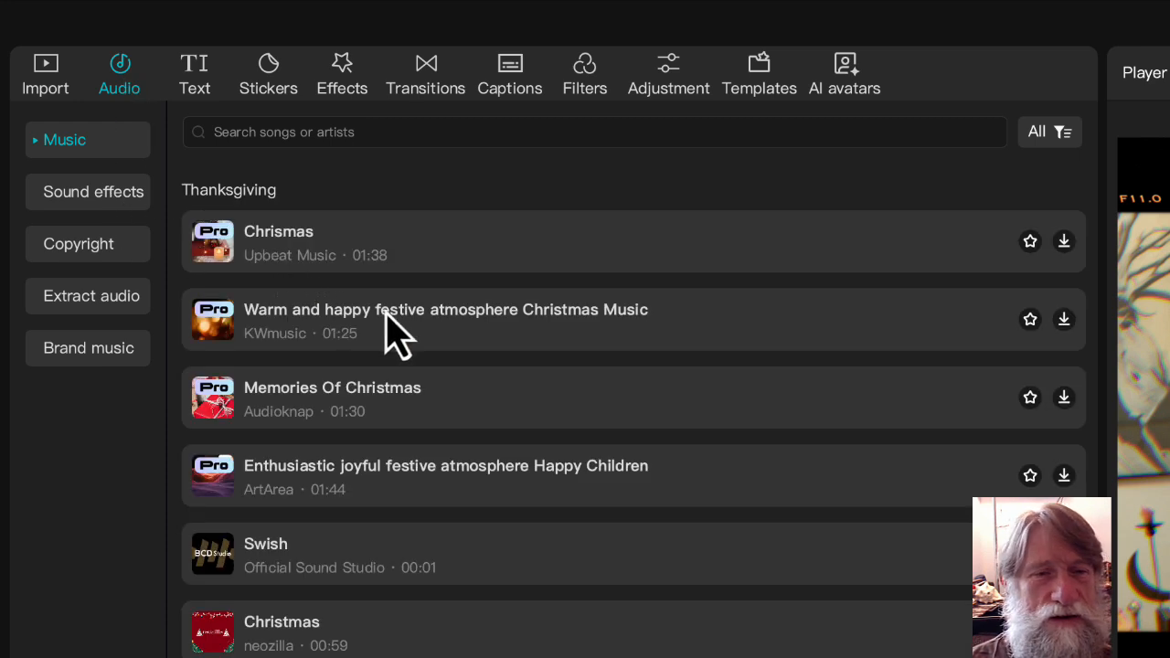
scroll(386, 312, "down", 1)
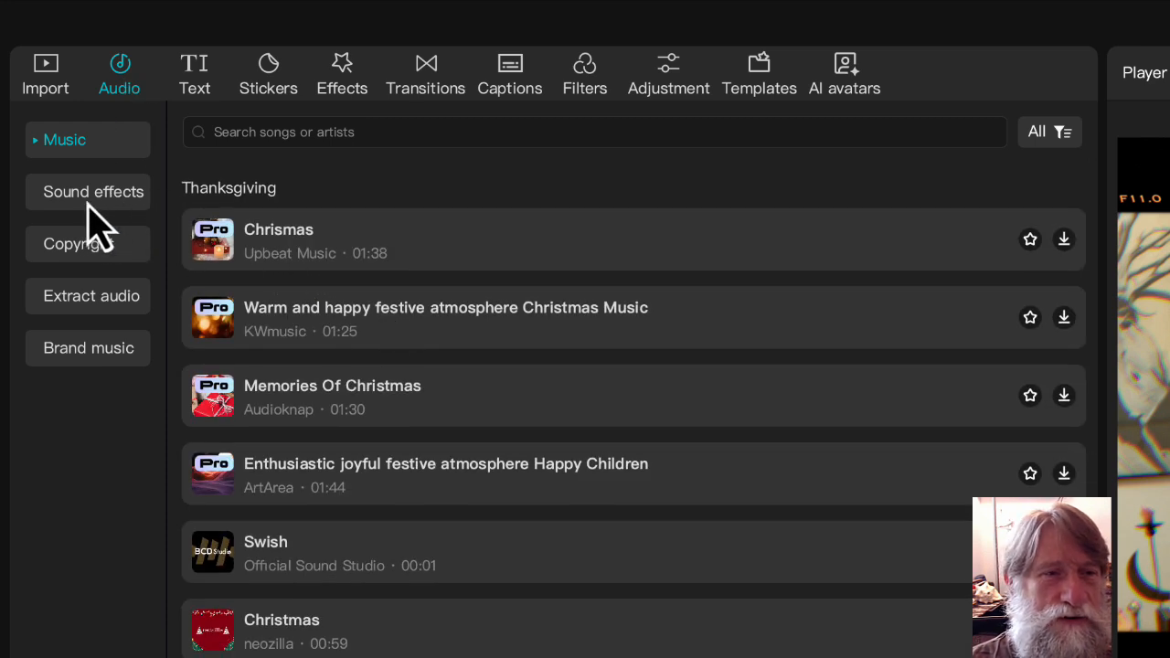
left_click(89, 201)
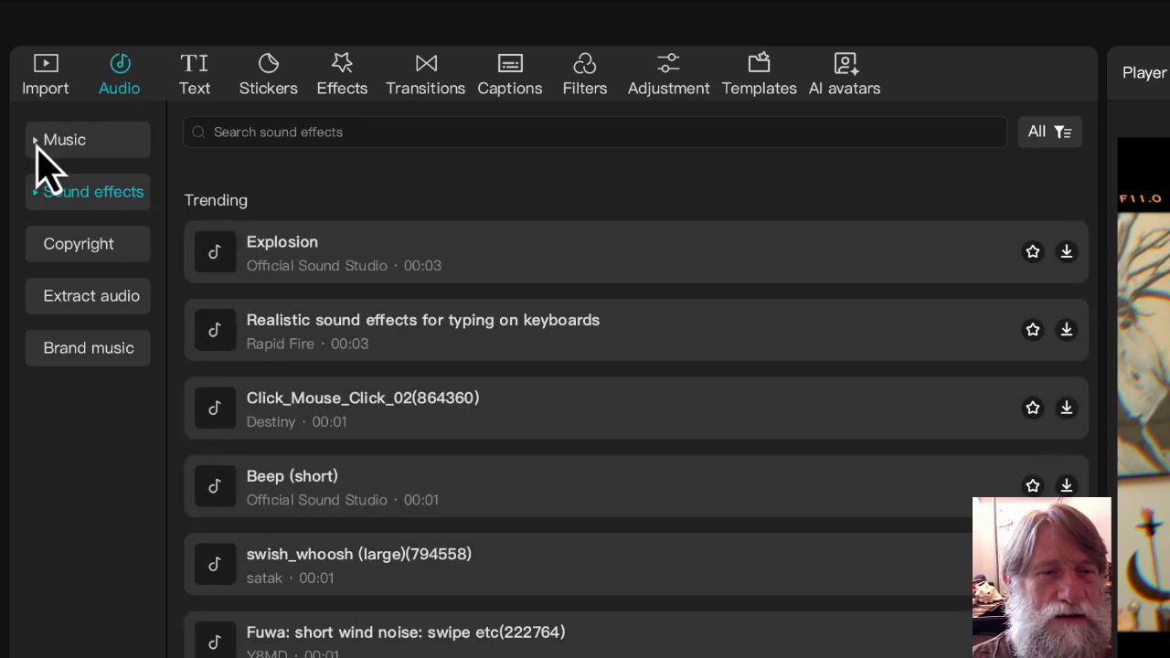
left_click(55, 140)
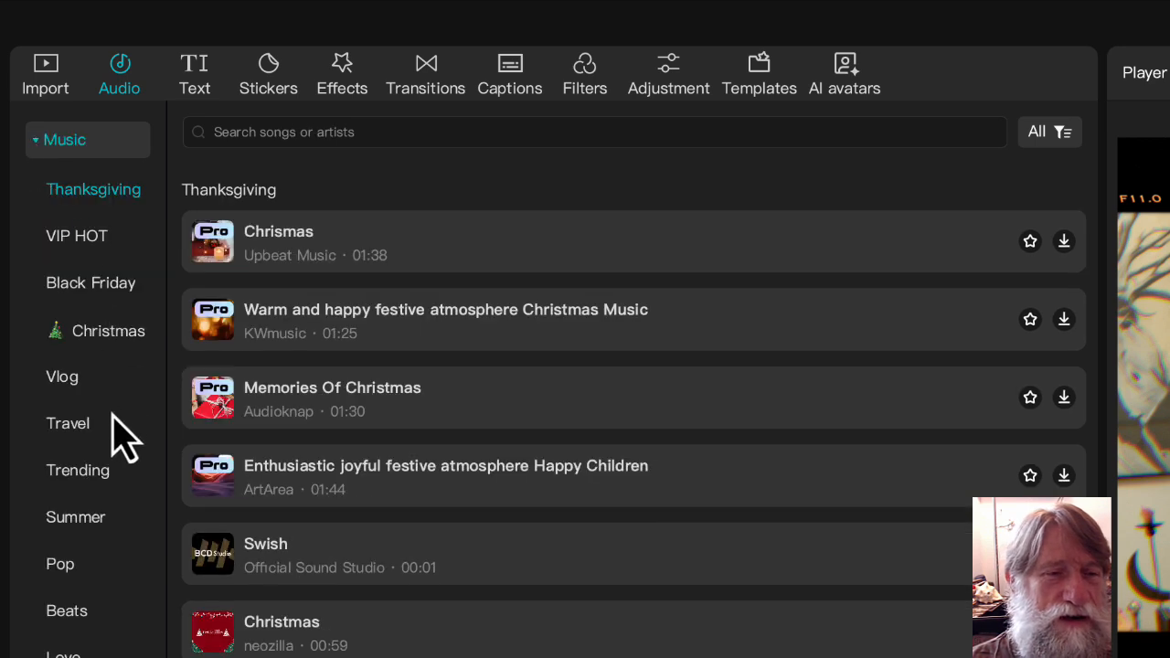
left_click(77, 494)
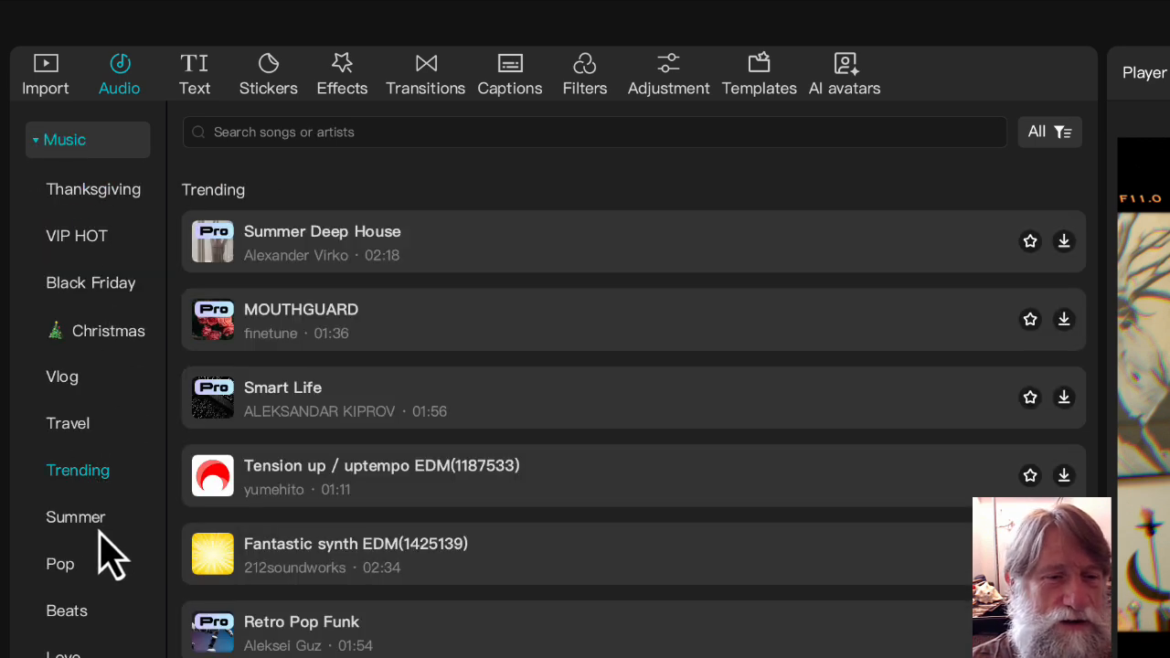
left_click(64, 570)
left_click(64, 653)
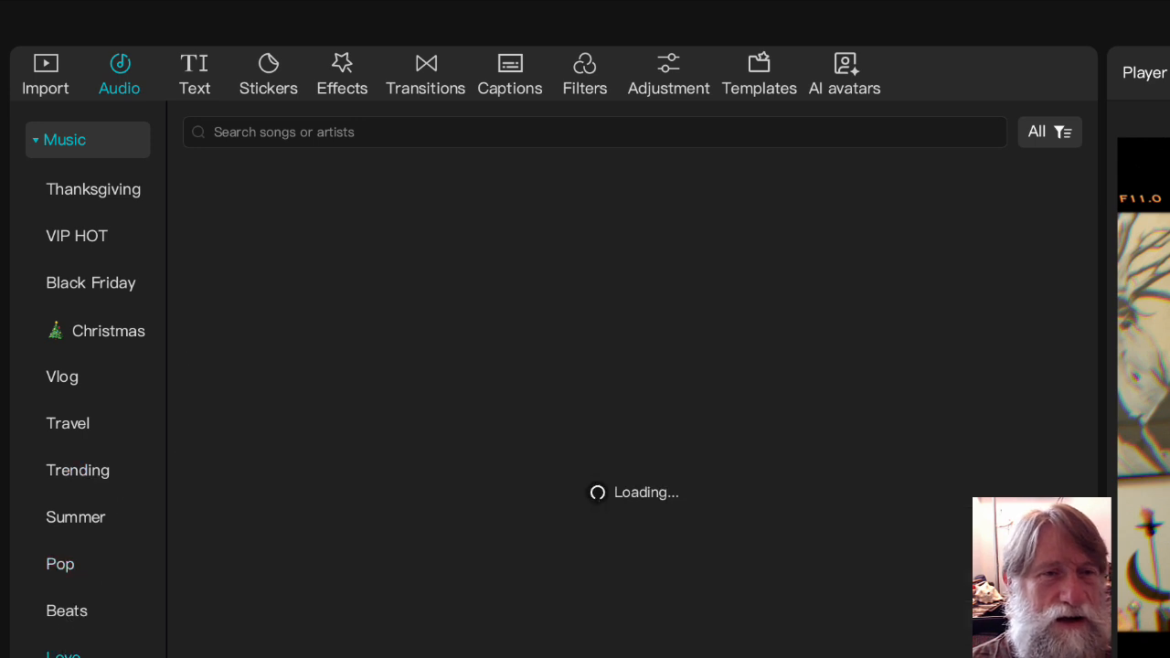
Examine the text library's AI packaging, AI generated and Effects sections, looking through the trending text styles.
left_click(193, 73)
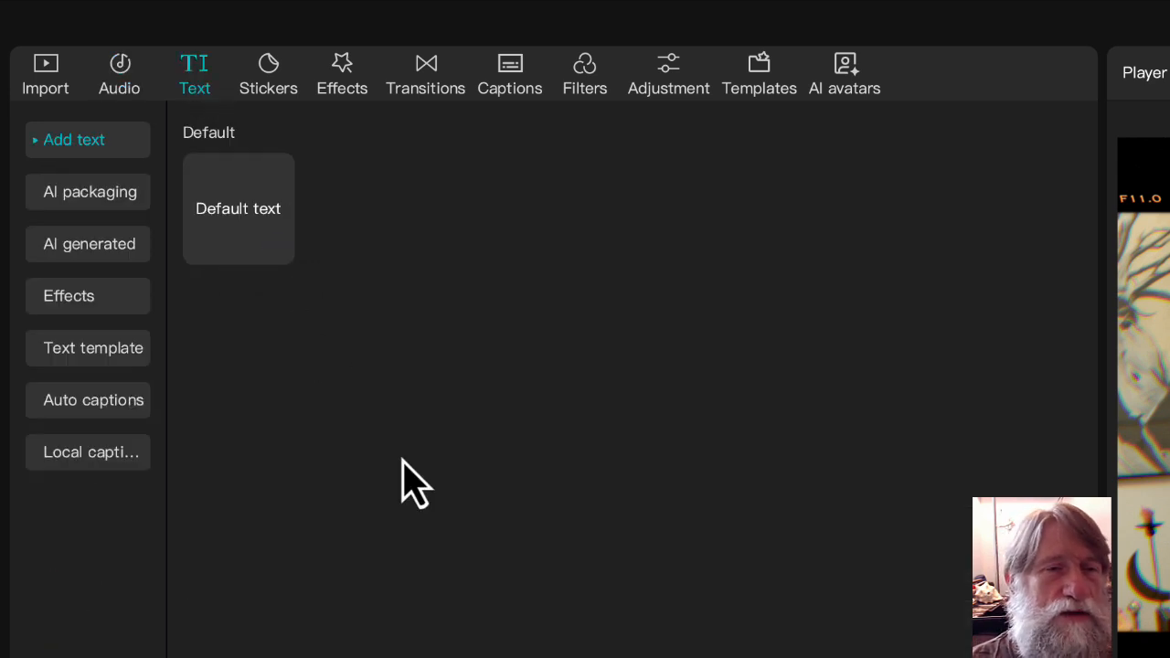
left_click(102, 203)
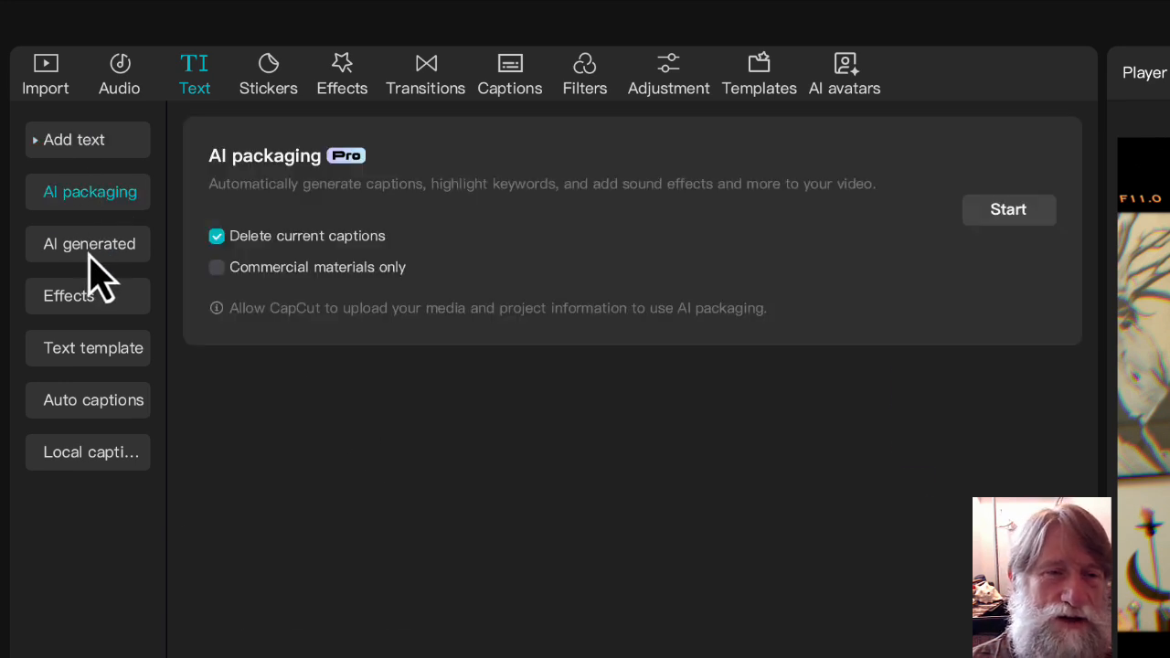
left_click(89, 252)
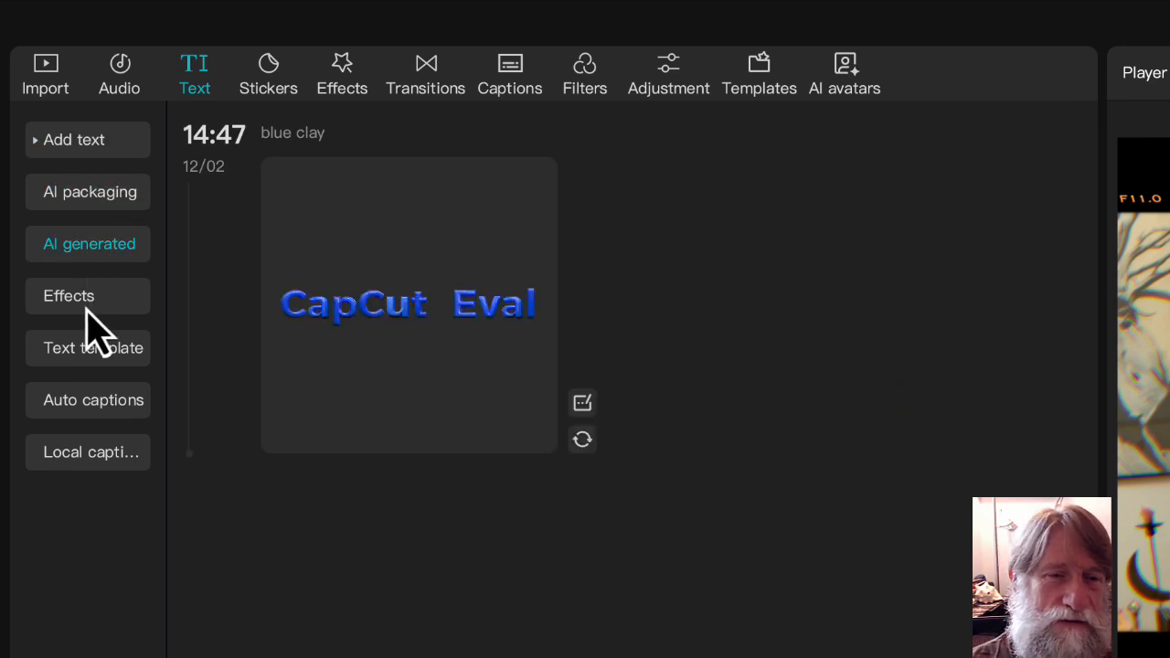
left_click(94, 326)
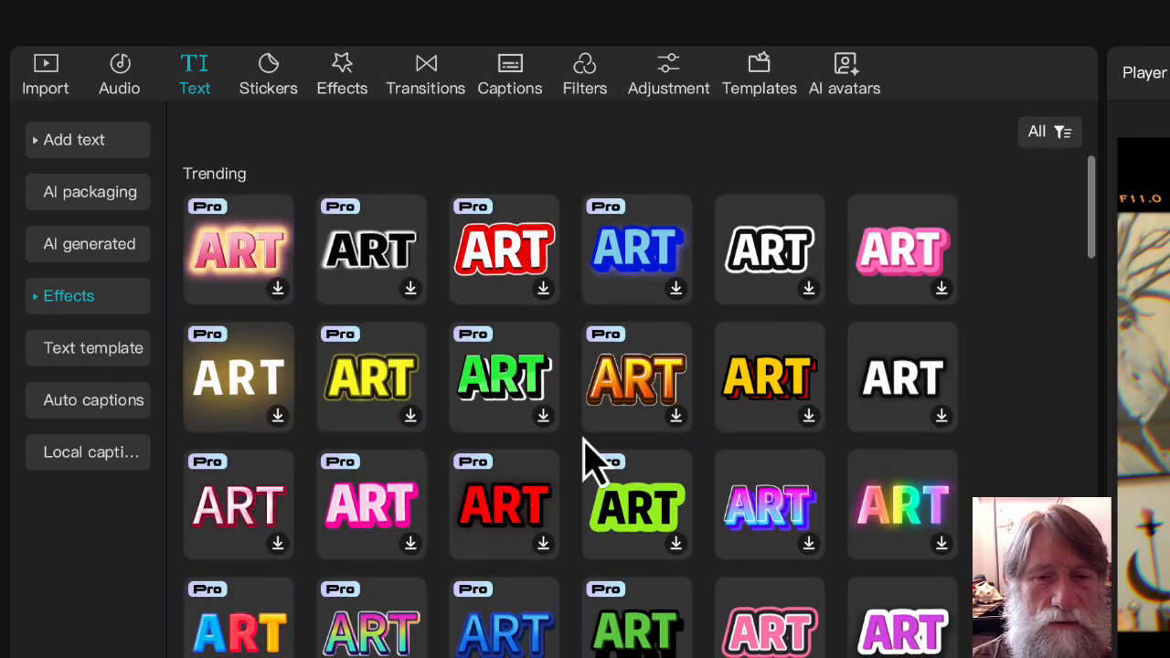
scroll(590, 466, "down", 1)
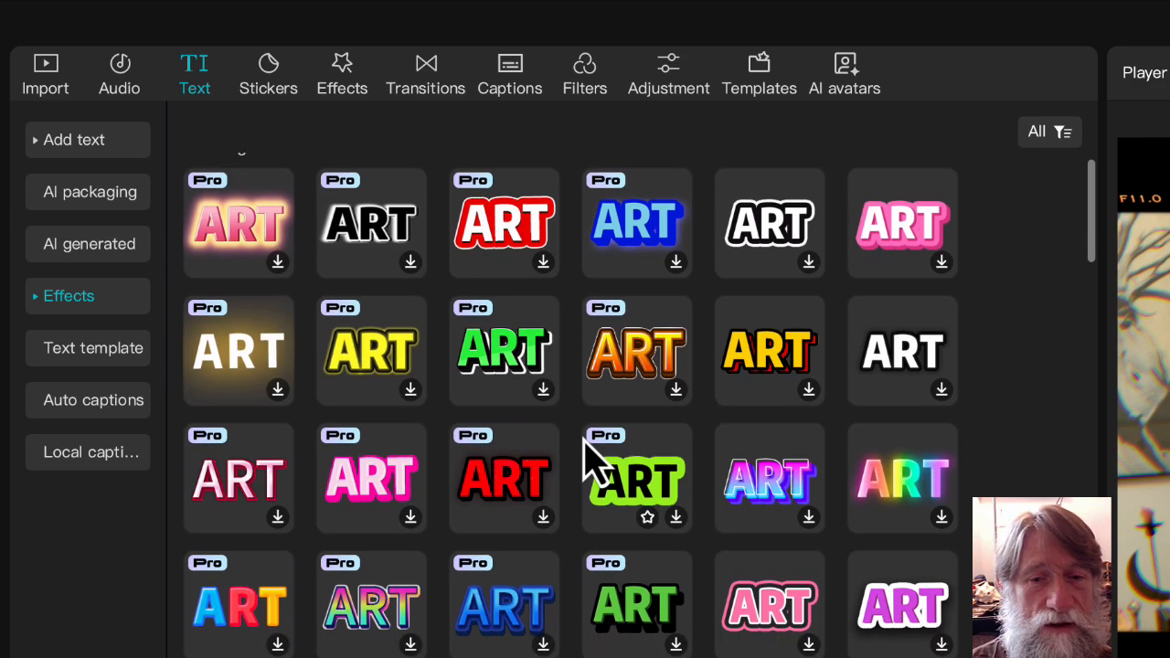
scroll(769, 595, "down", 10)
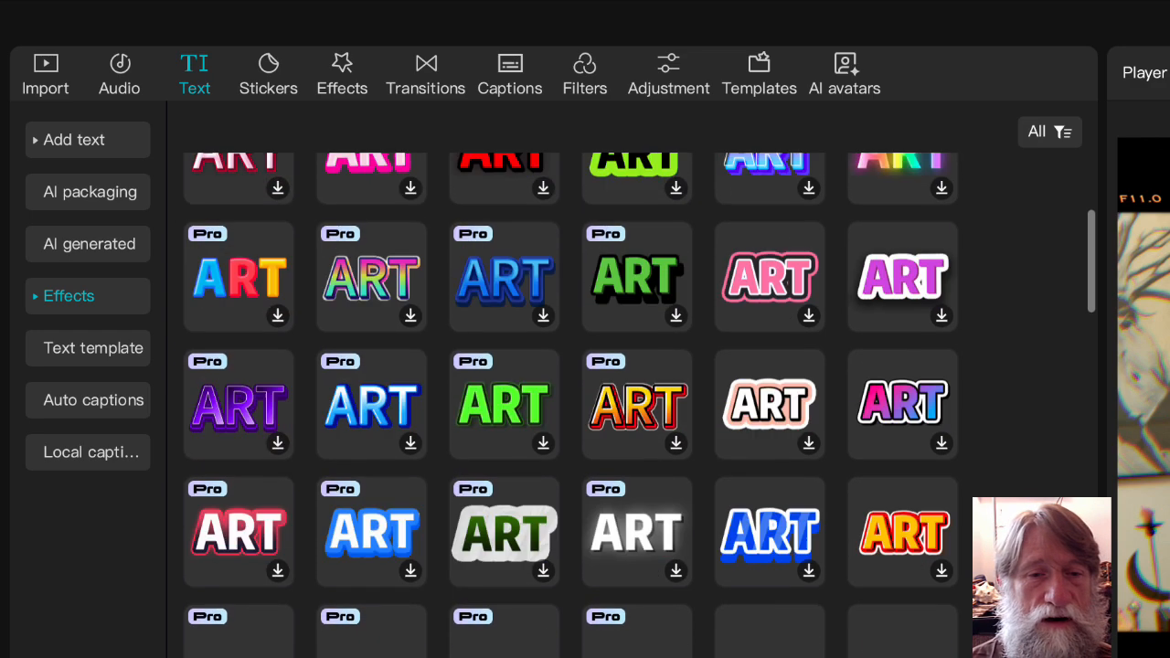
scroll(742, 539, "down", 1)
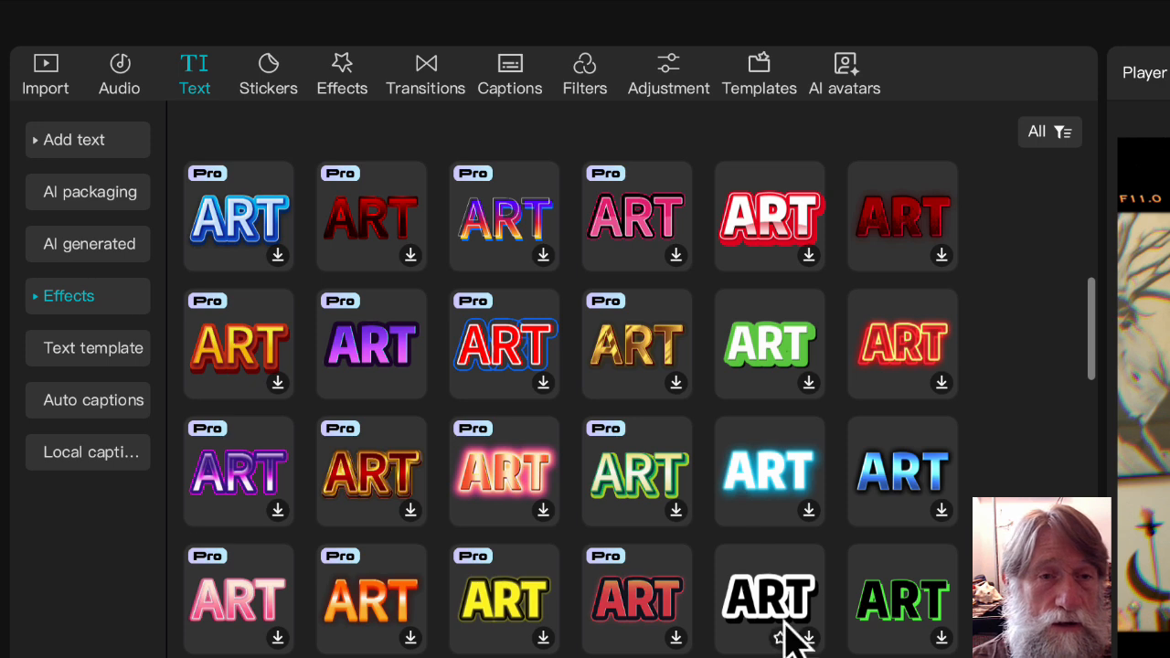
Look through the trending stickers in the sticker library.
left_click(270, 83)
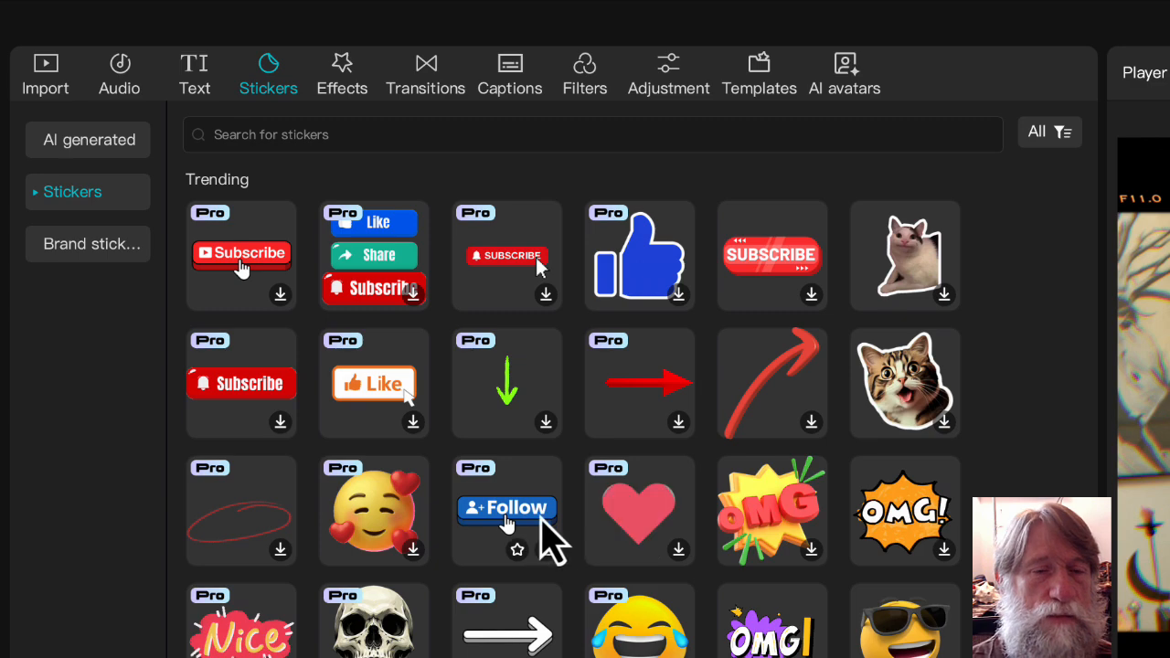
scroll(846, 604, "down", 4)
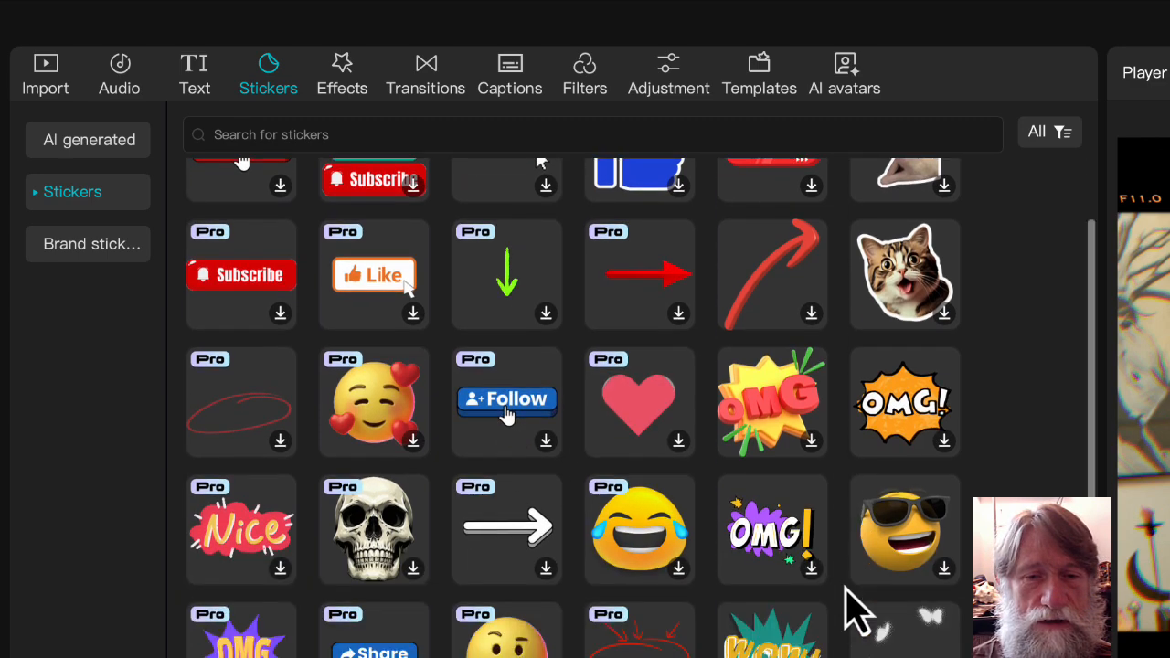
scroll(846, 604, "up", 5)
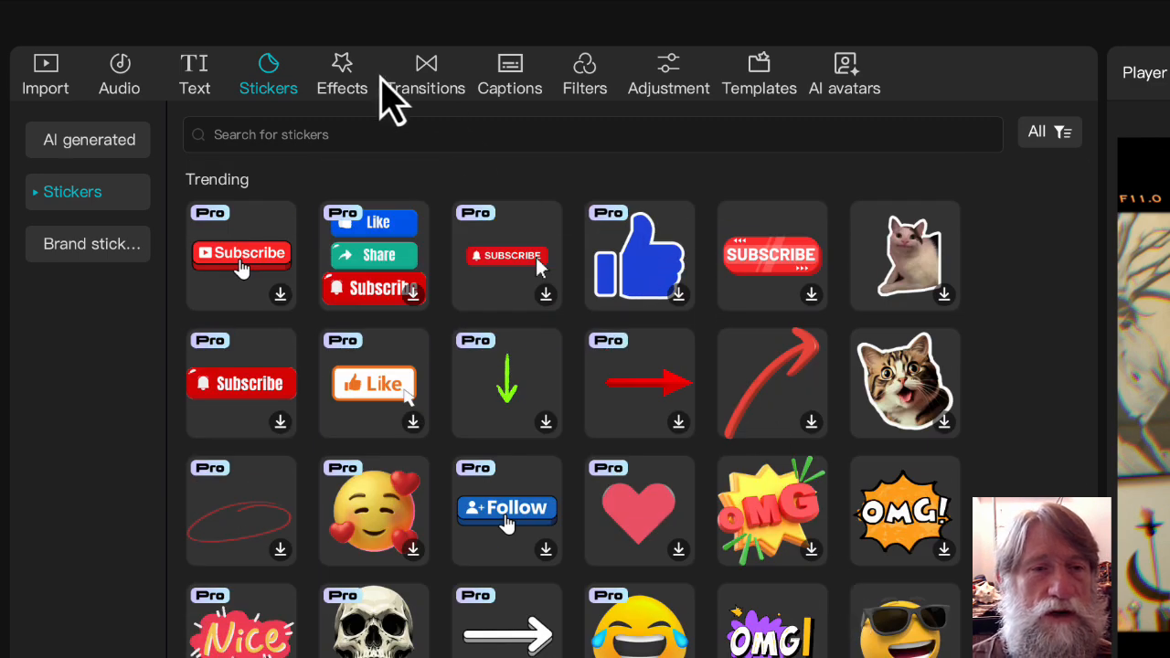
View the trending video effects and transitions, plus the auto captions options.
left_click(347, 82)
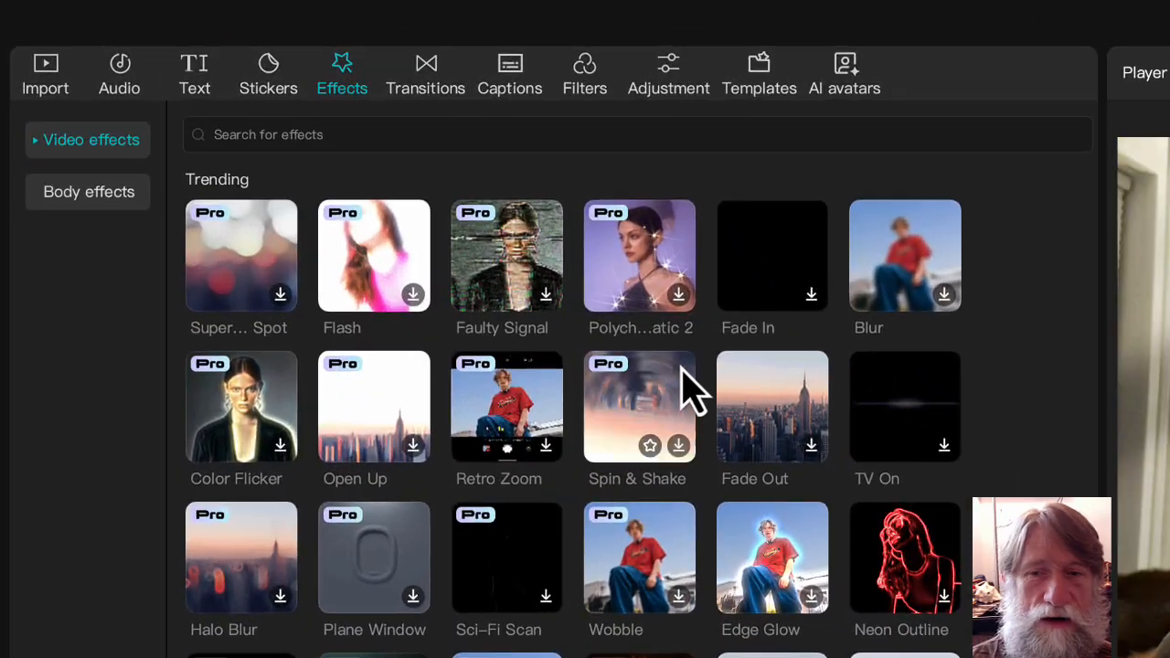
left_click(430, 82)
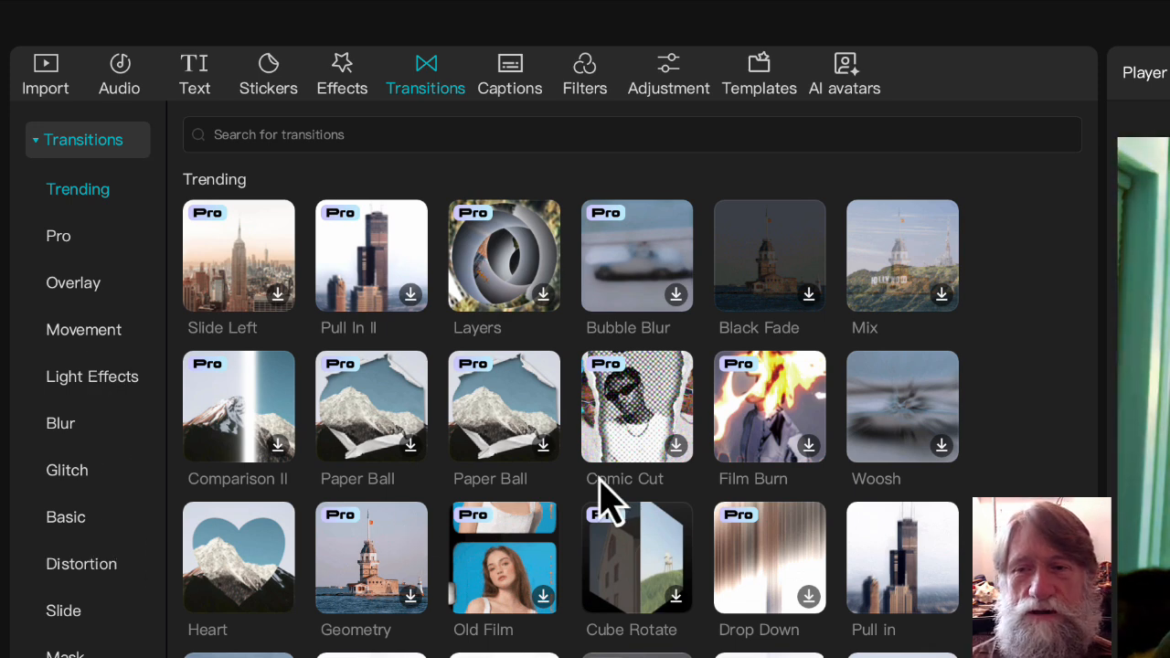
left_click(521, 92)
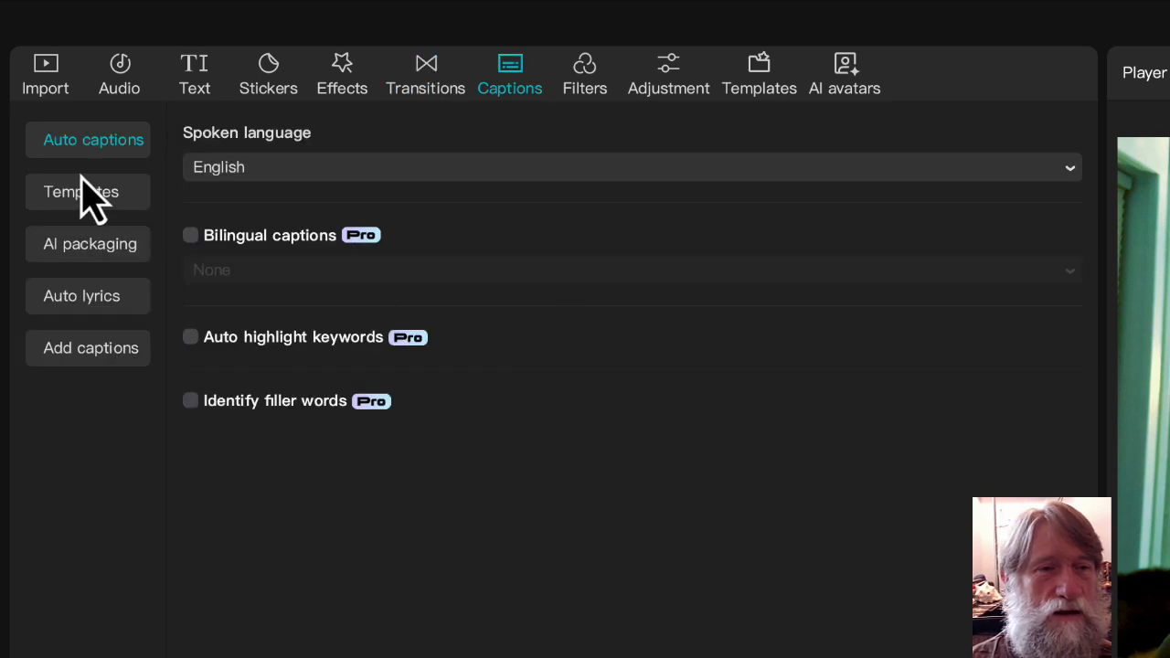
Look through the featured filters and view the custom adjustment options.
left_click(586, 87)
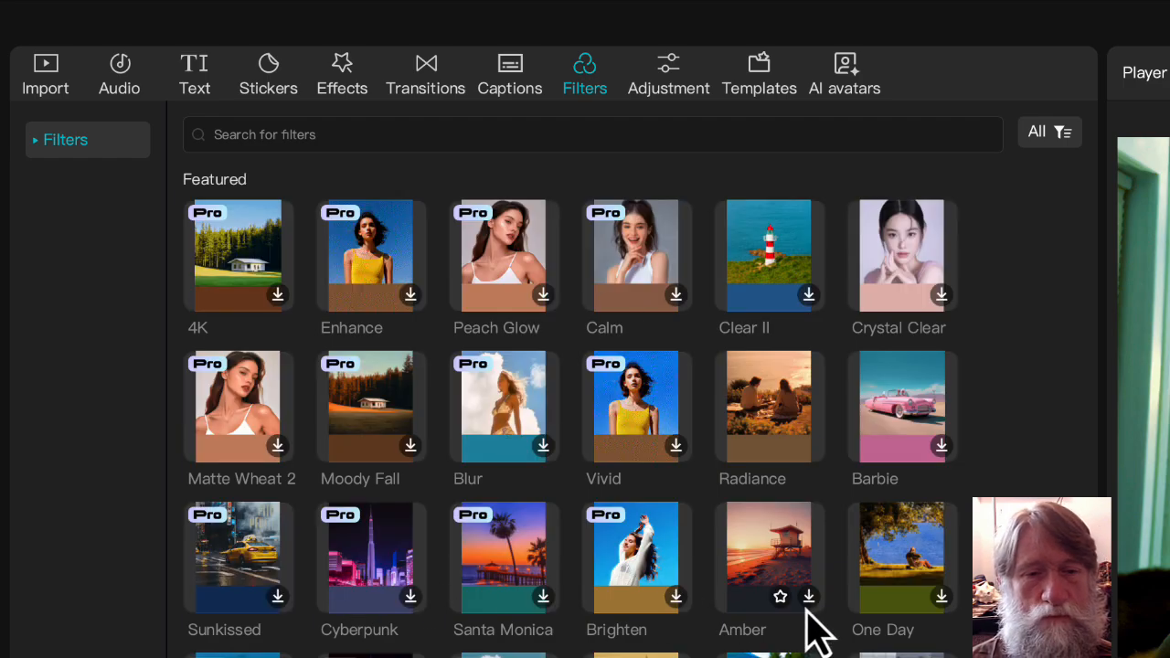
scroll(816, 630, "down", 15)
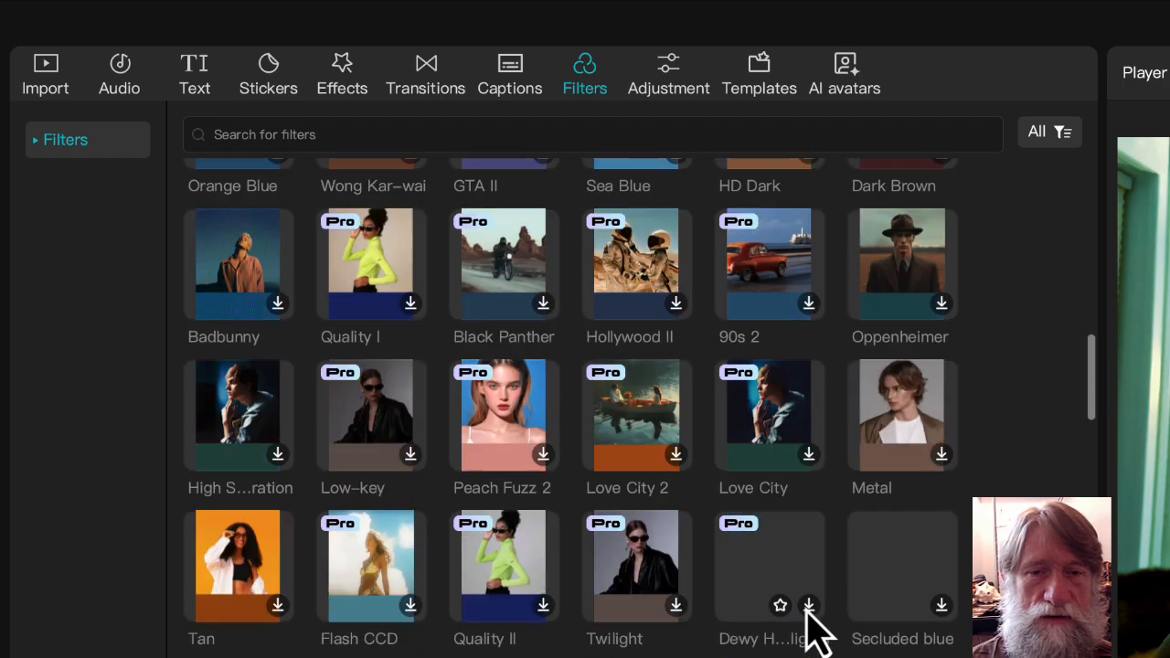
scroll(813, 629, "down", 5)
left_click(678, 81)
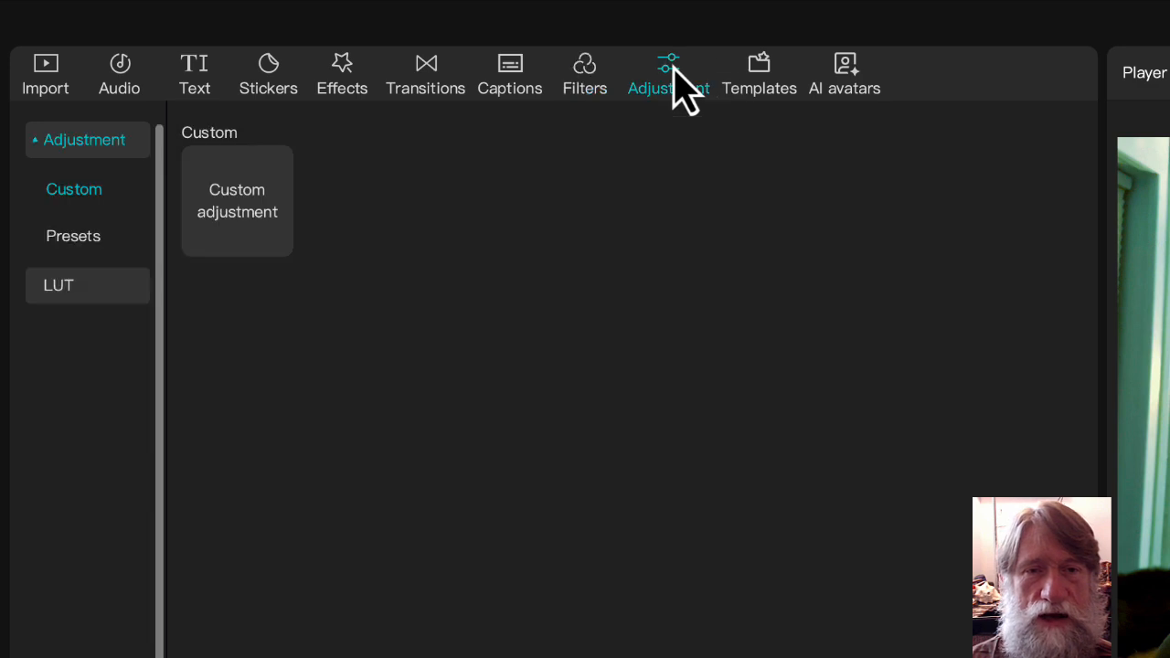
Browse the For You collection in the project template library.
left_click(765, 77)
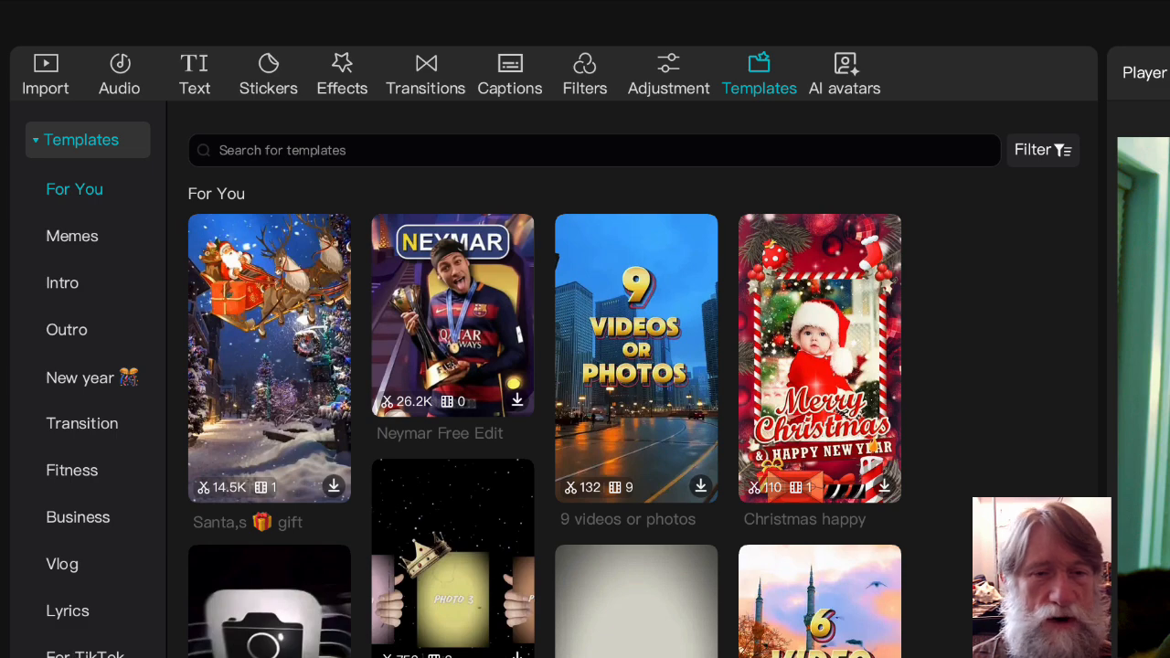
scroll(583, 388, "down", 5)
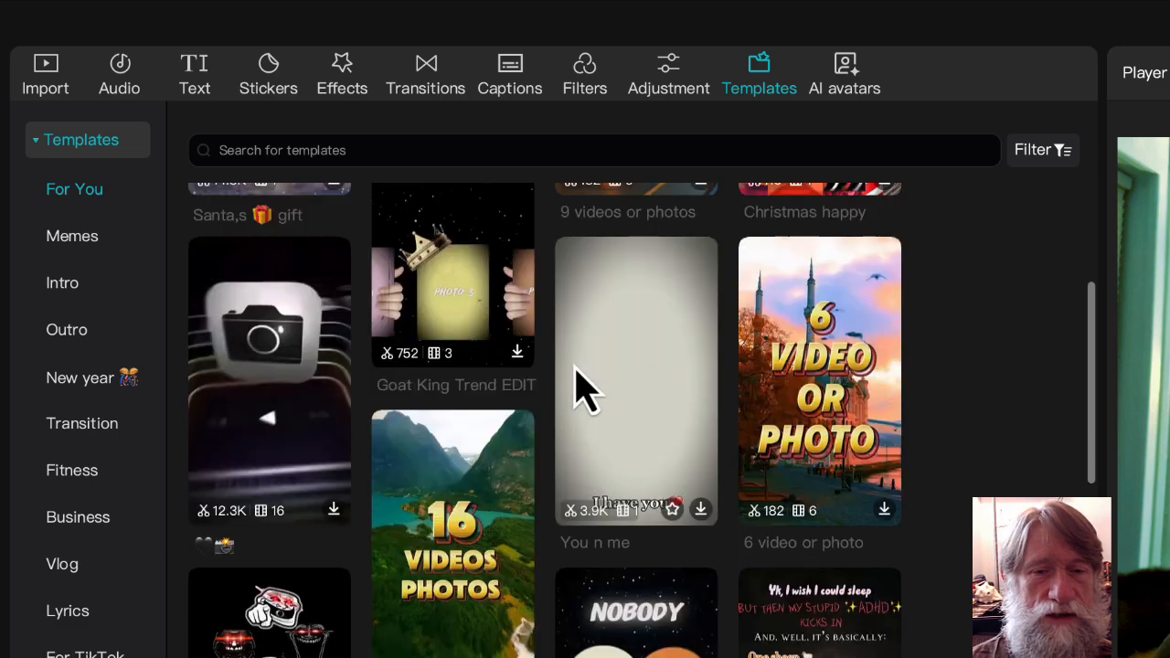
scroll(578, 380, "down", 3)
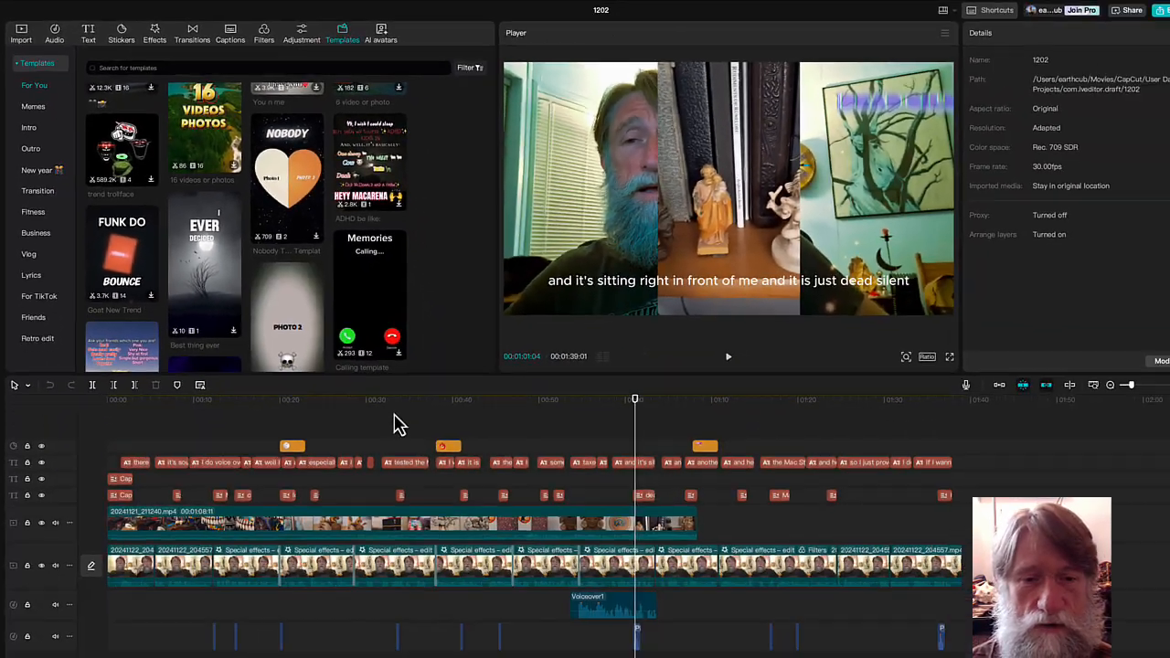
Select the Mac Mini title on the timeline and look through its available templates and text effects.
left_click(399, 495)
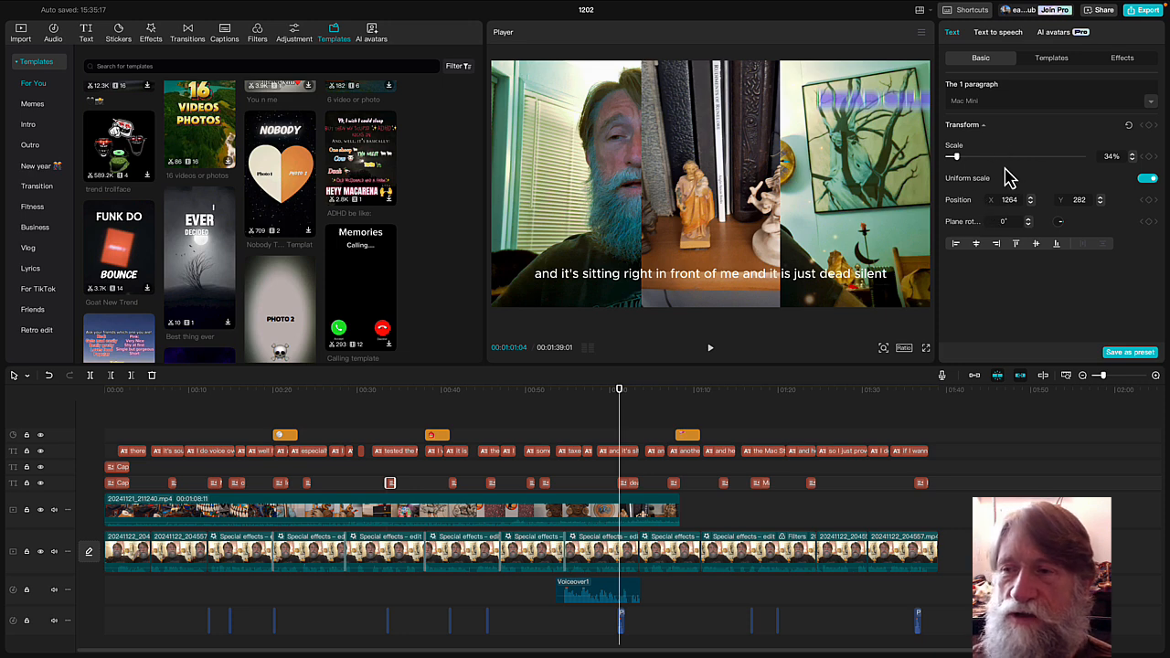
left_click(1071, 64)
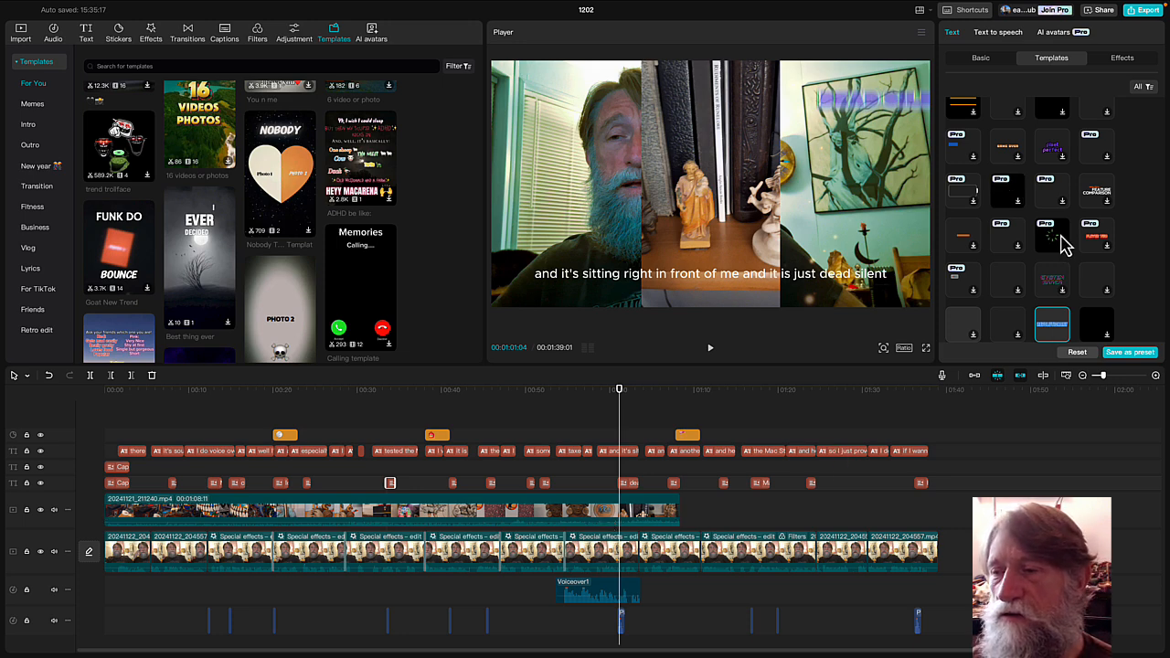
scroll(1064, 242, "down", 5)
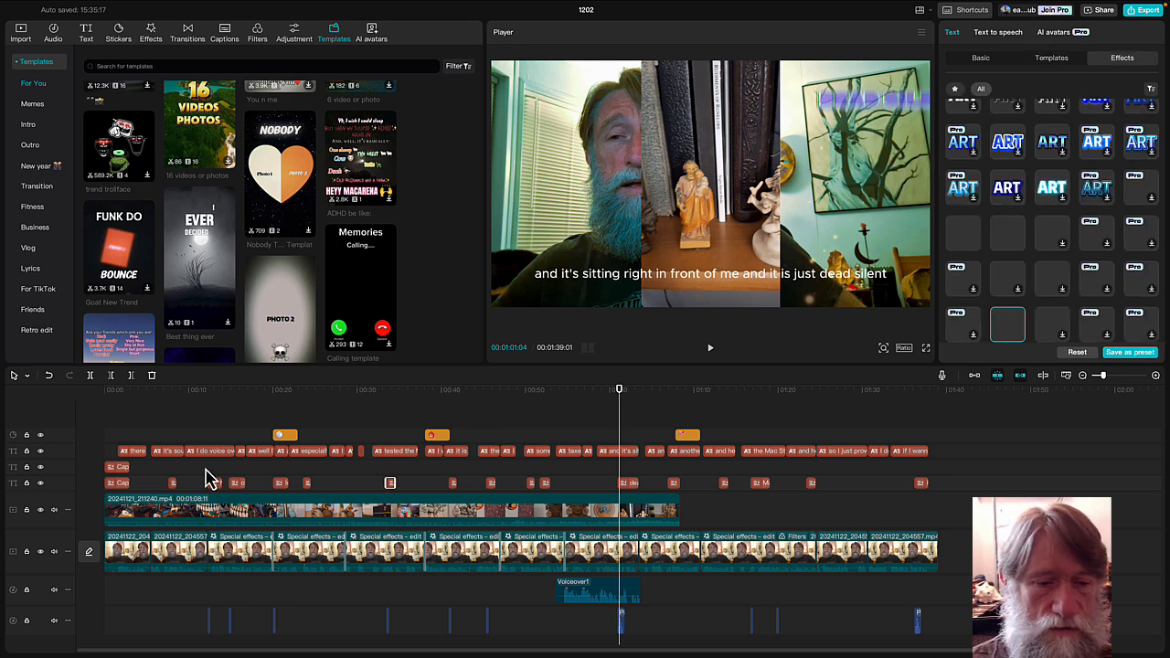
Select the second clip on the main video track to view its properties, and play the project from the playhead.
left_click(188, 553)
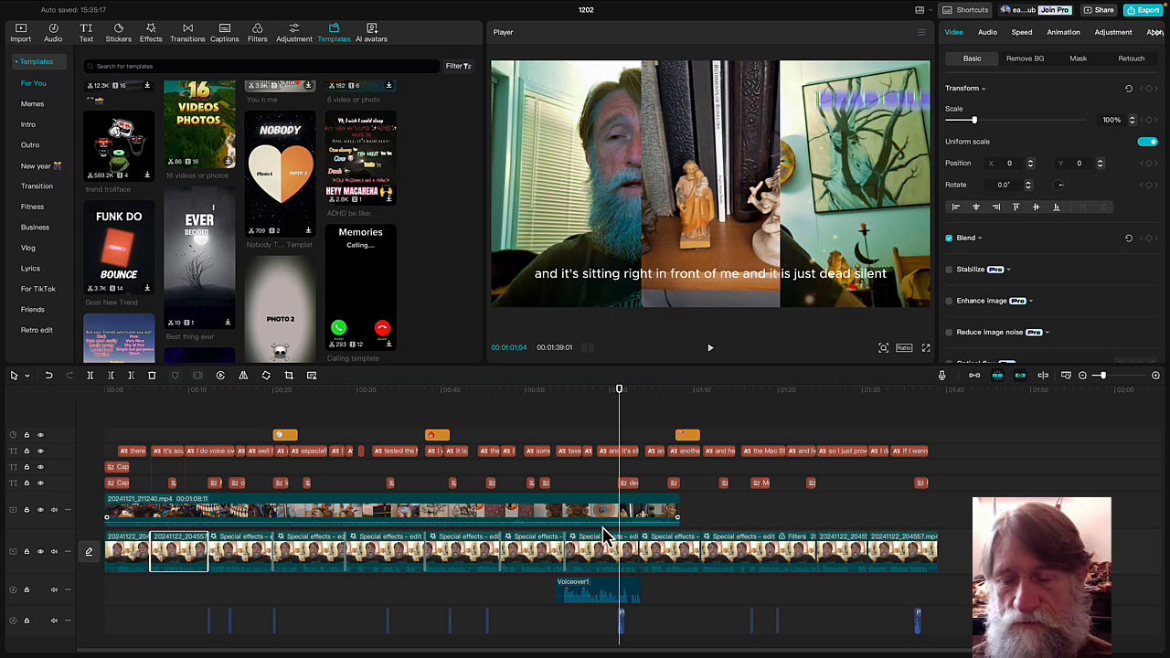
key("space")
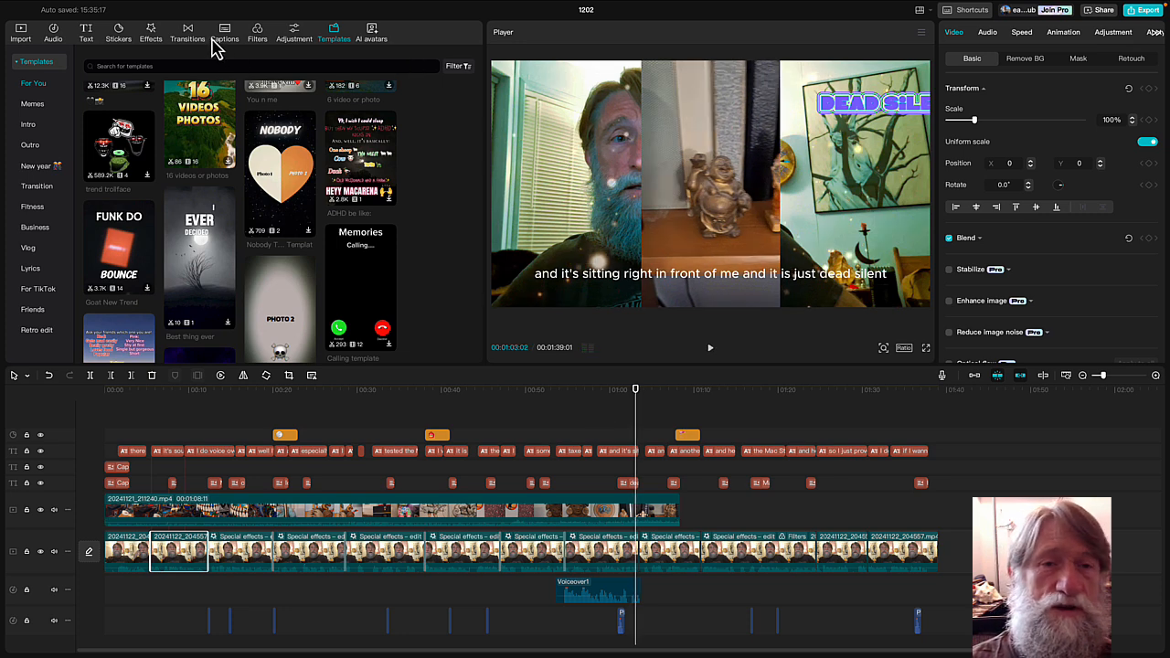
Quit CapCut.
mouse_move(101, 10)
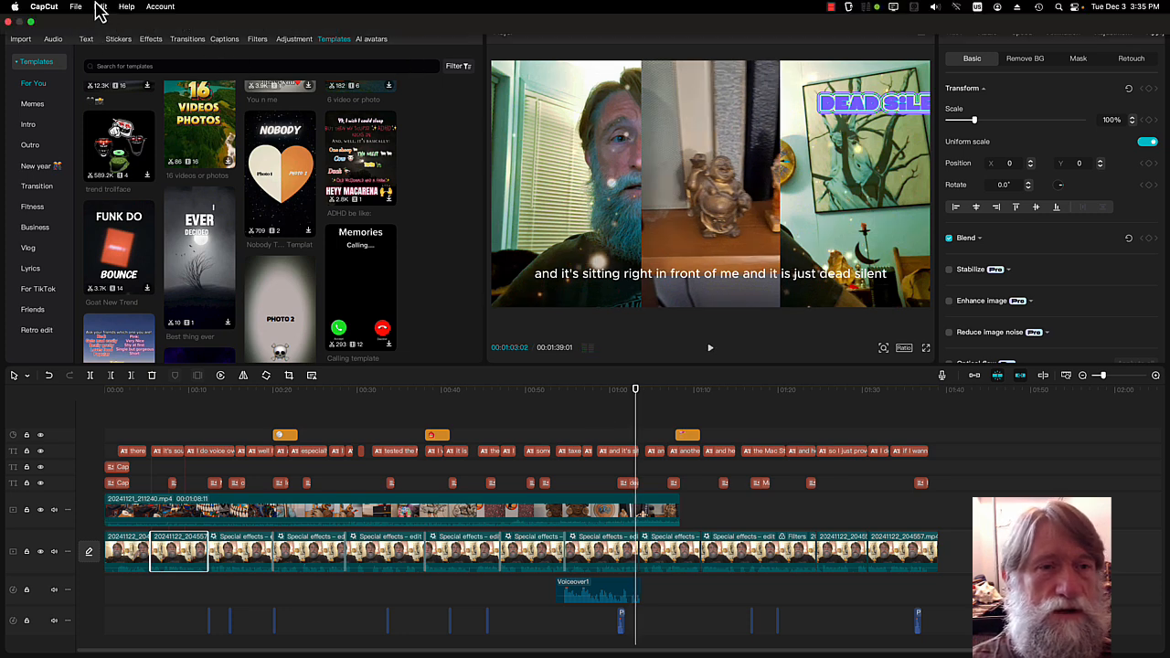
left_click(44, 6)
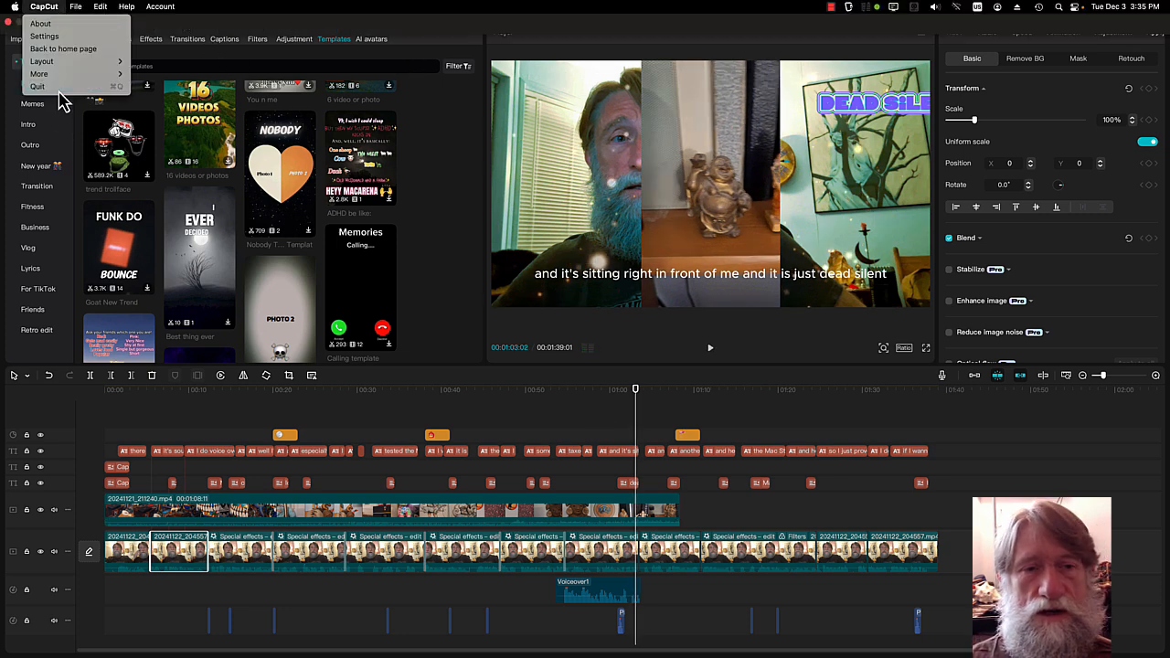
left_click(58, 91)
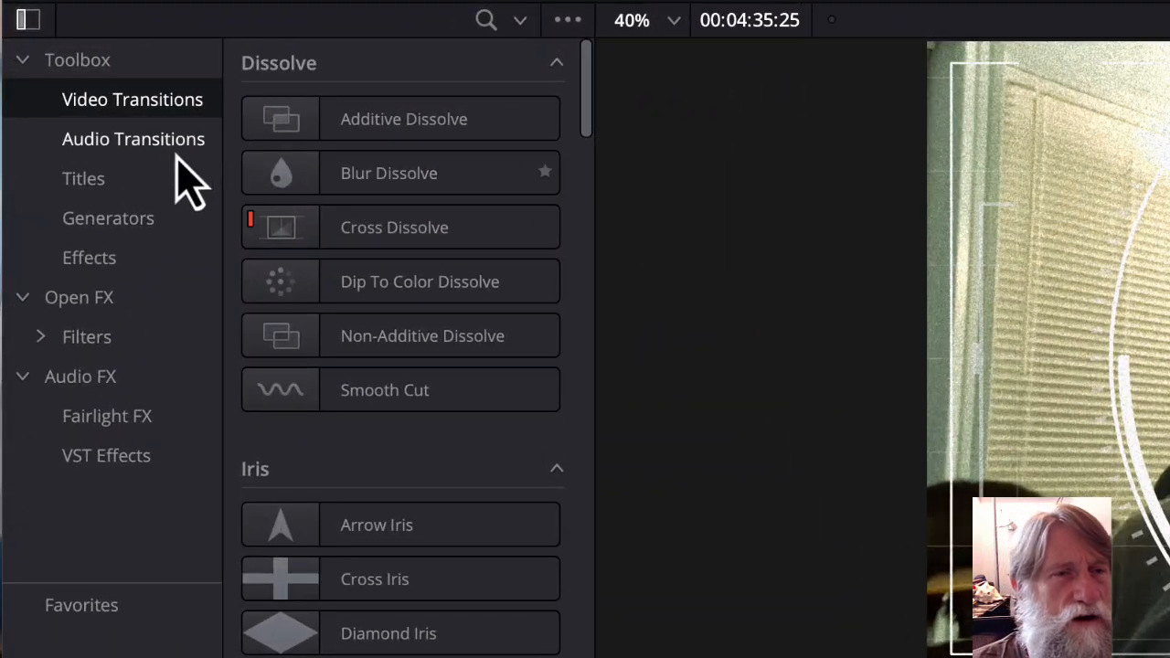
Browse the Video Transitions library from the Dissolve and Iris groups through the Fusion Transitions.
scroll(416, 233, "down", 5)
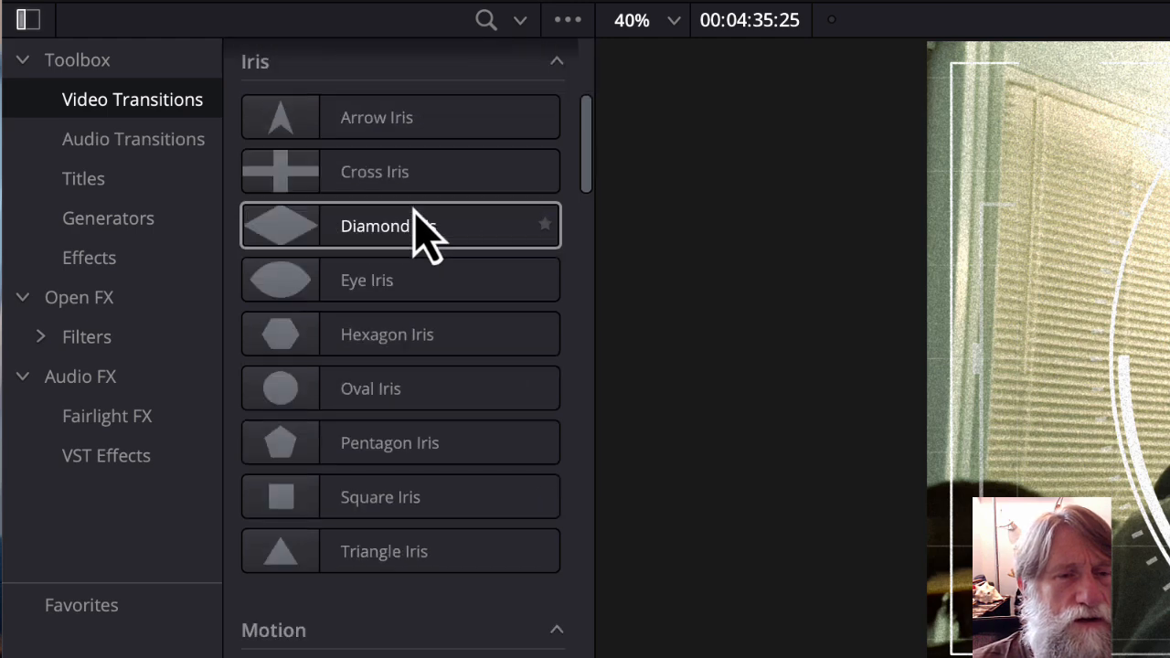
scroll(470, 640, "down", 5)
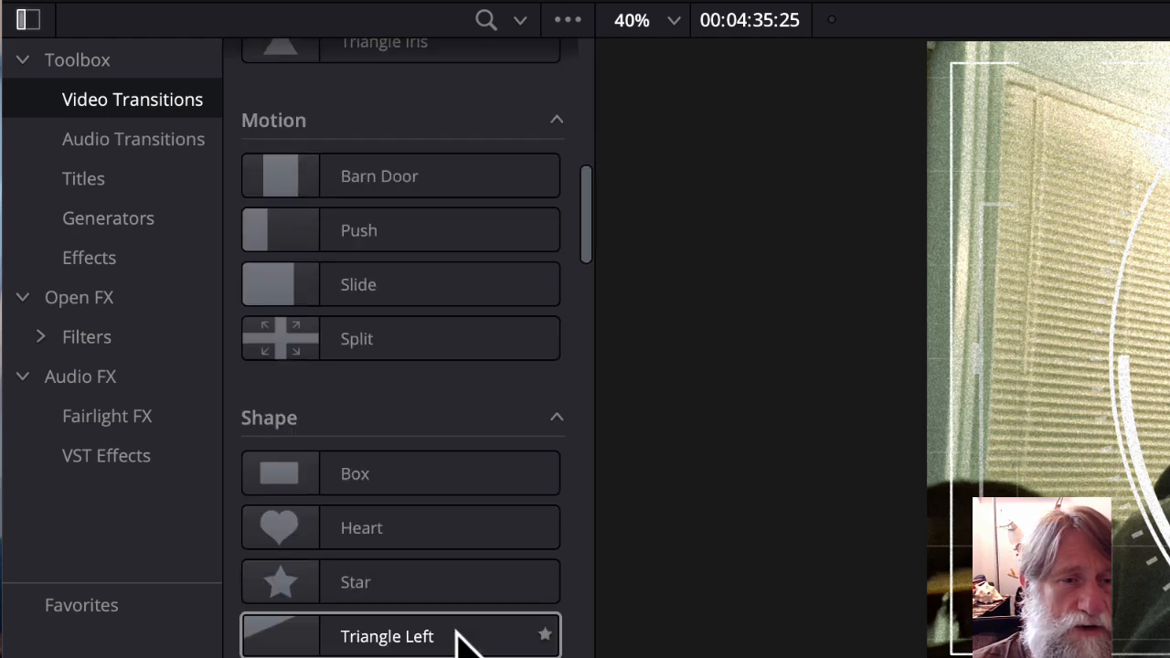
scroll(365, 521, "down", 1)
scroll(366, 523, "down", 10)
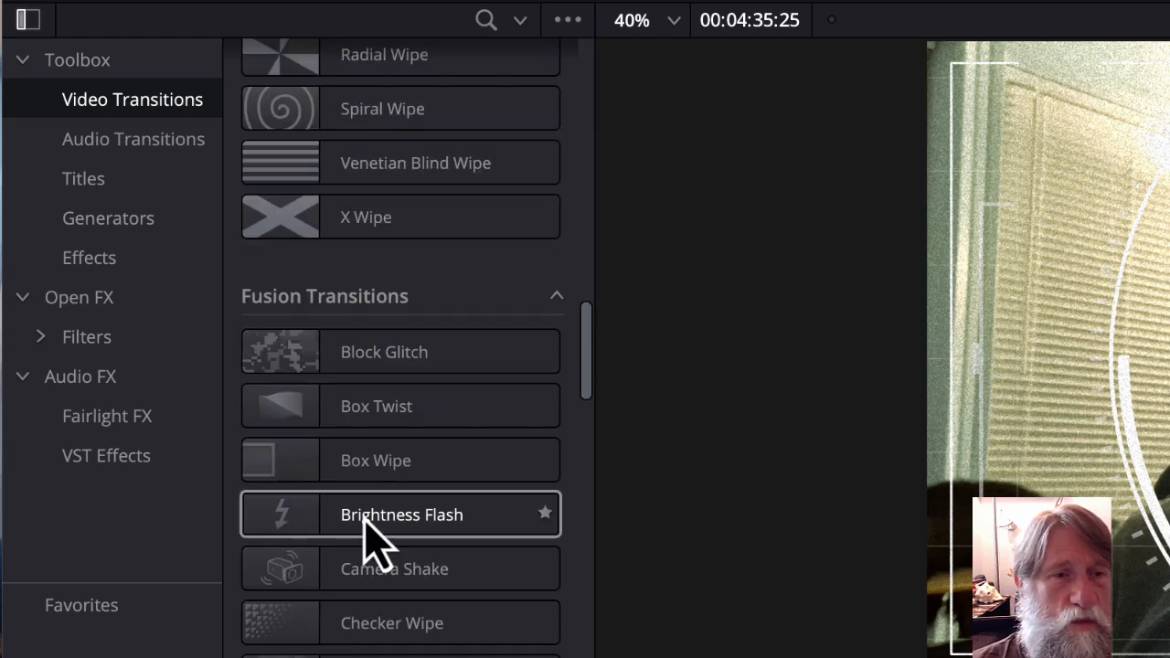
scroll(366, 523, "down", 10)
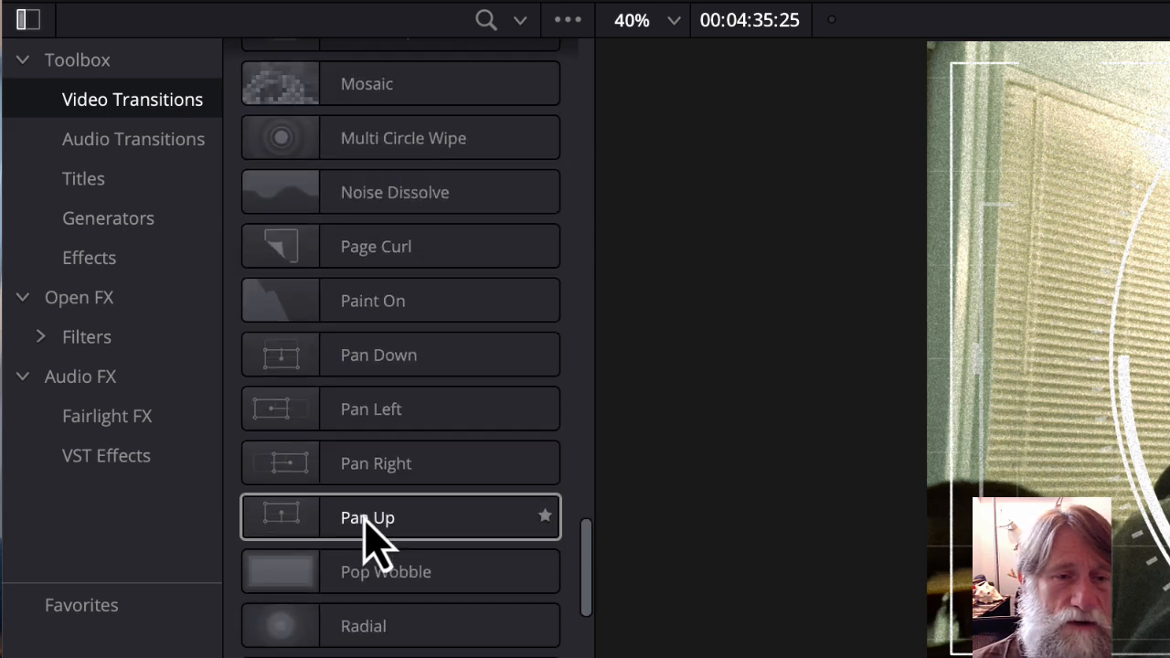
scroll(366, 523, "down", 10)
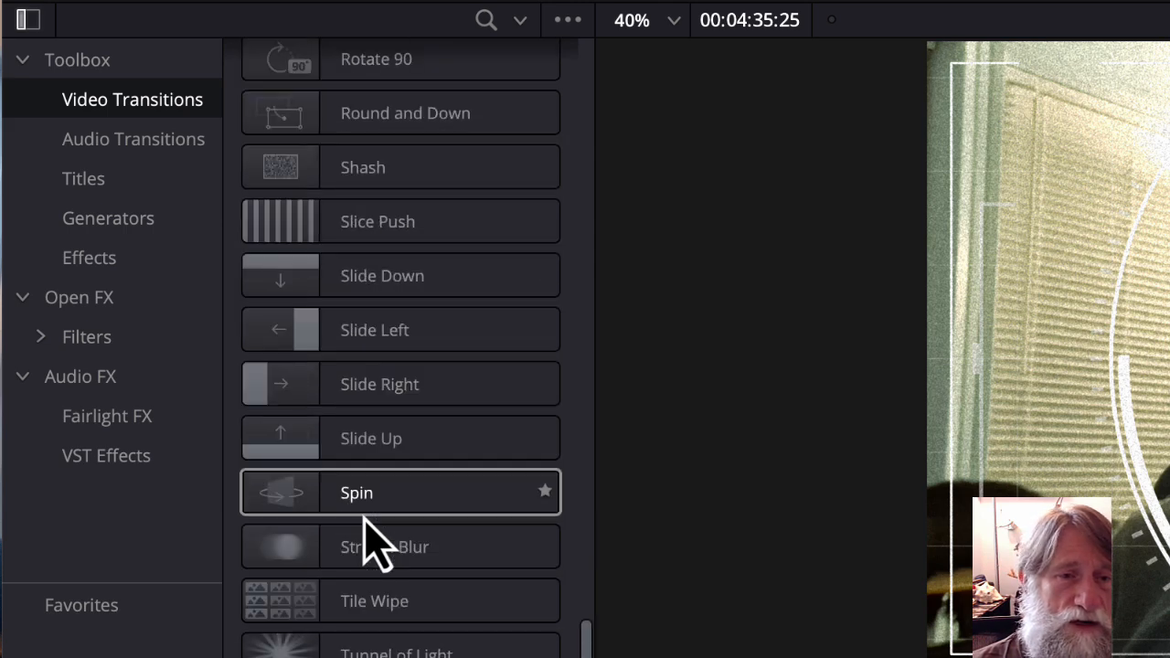
scroll(366, 547, "up", 20)
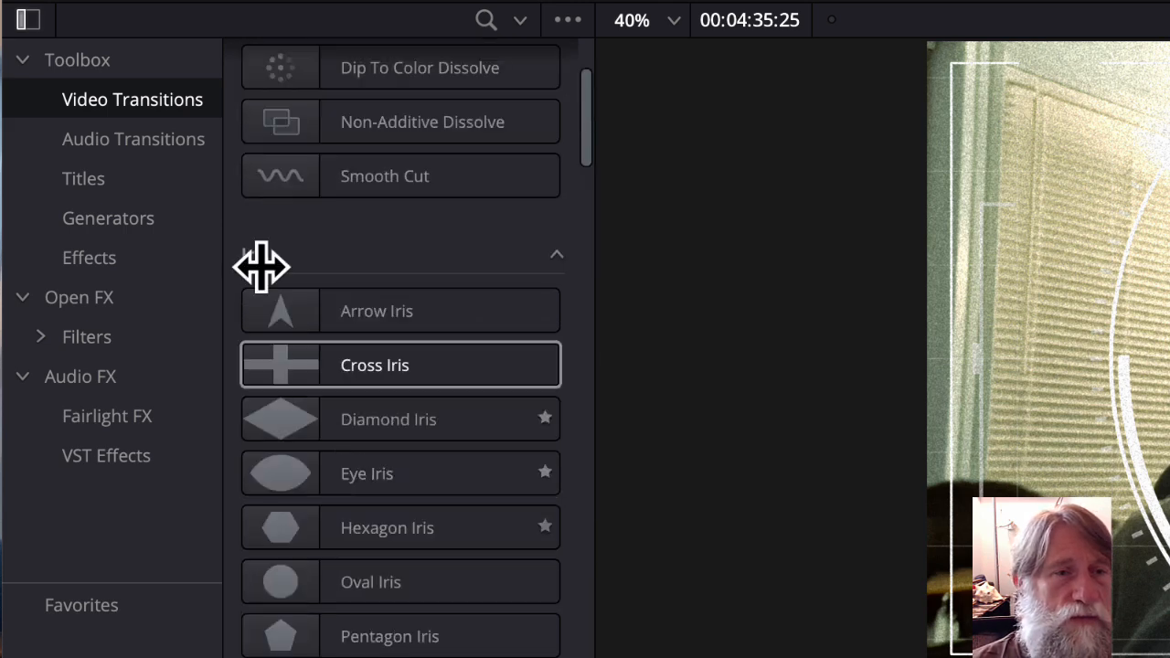
Look through the Audio Transitions and the Titles collection, including the Fusion Titles.
left_click(173, 151)
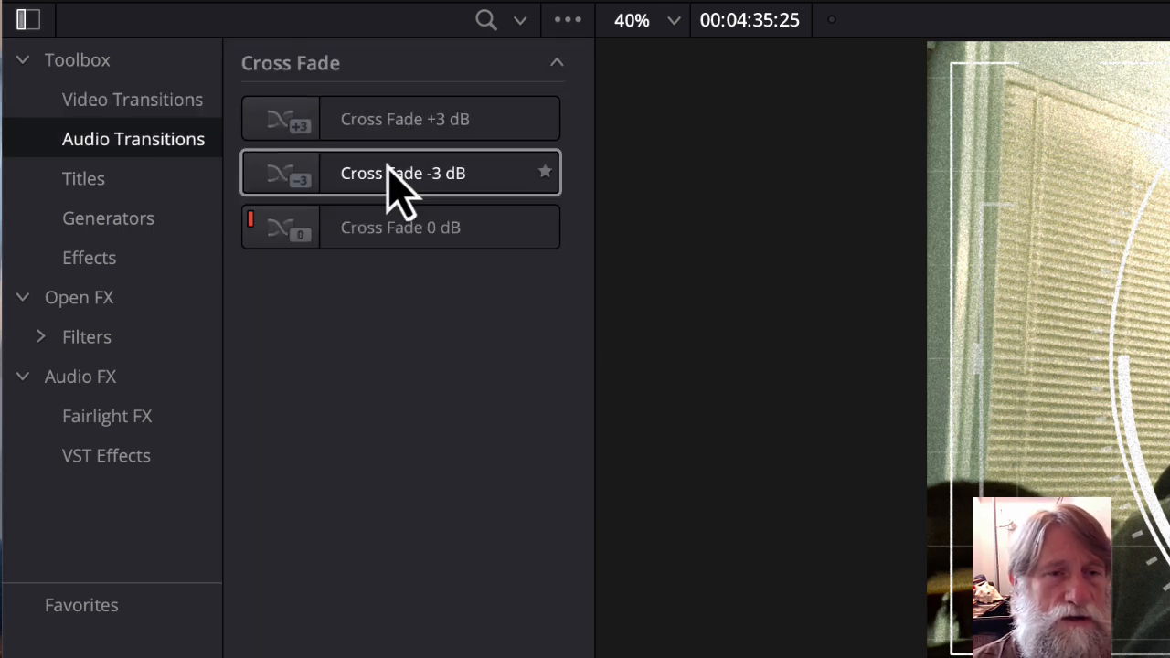
left_click(45, 187)
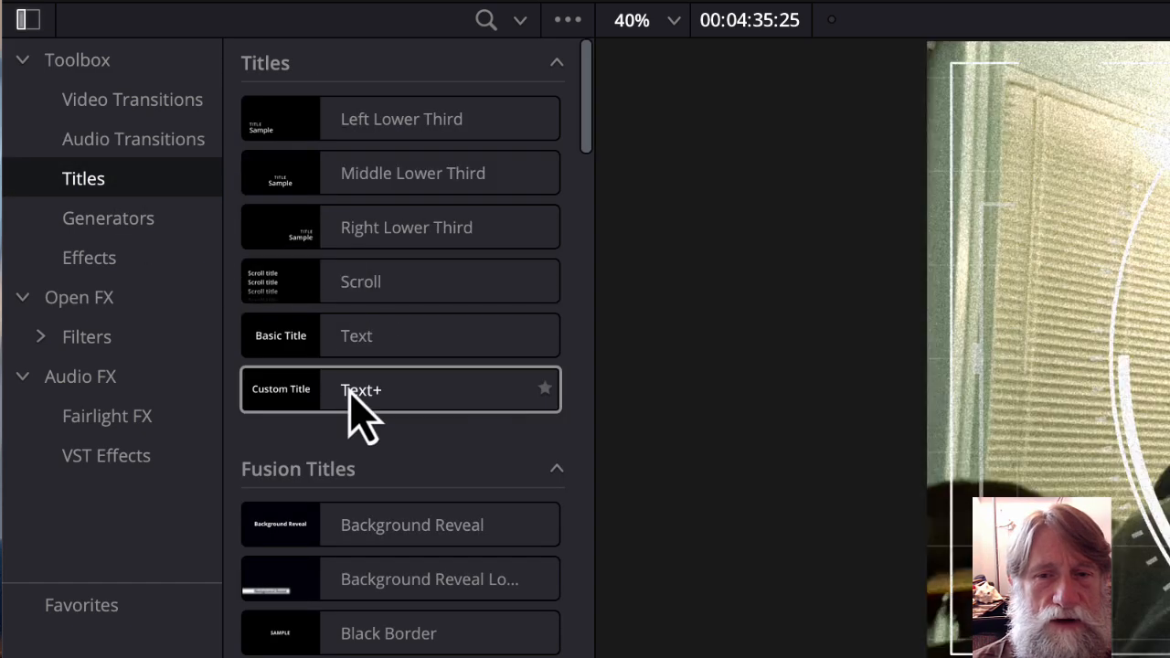
scroll(379, 544, "down", 10)
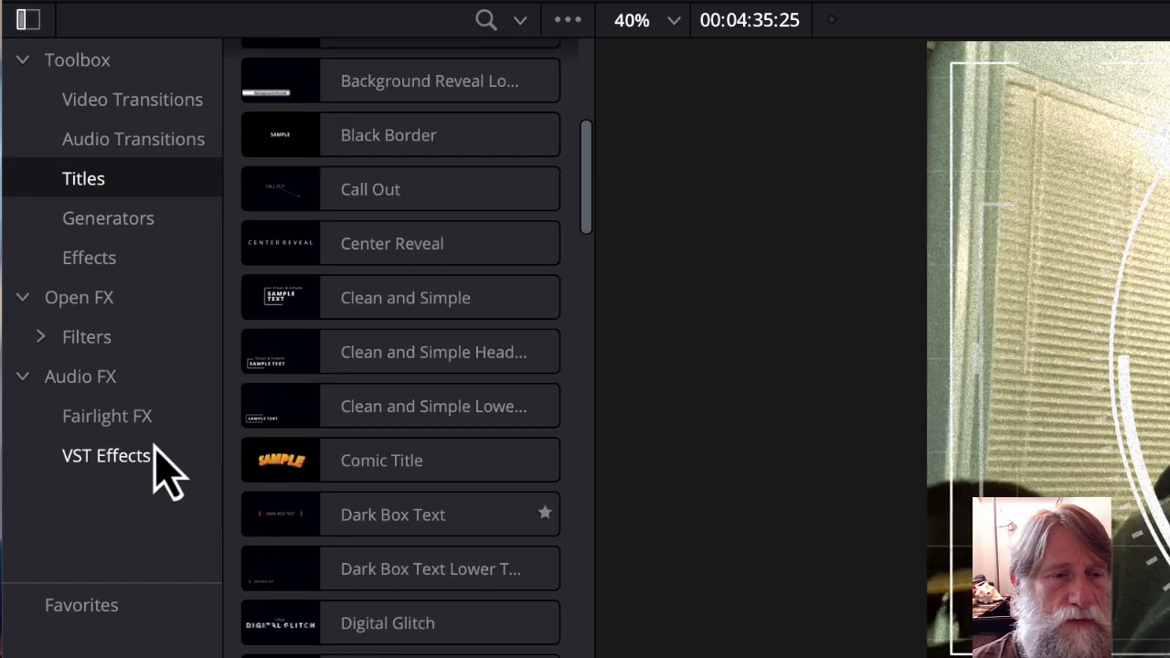
View the available VST Effects and look through the Fairlight FX audio effects.
left_click(110, 467)
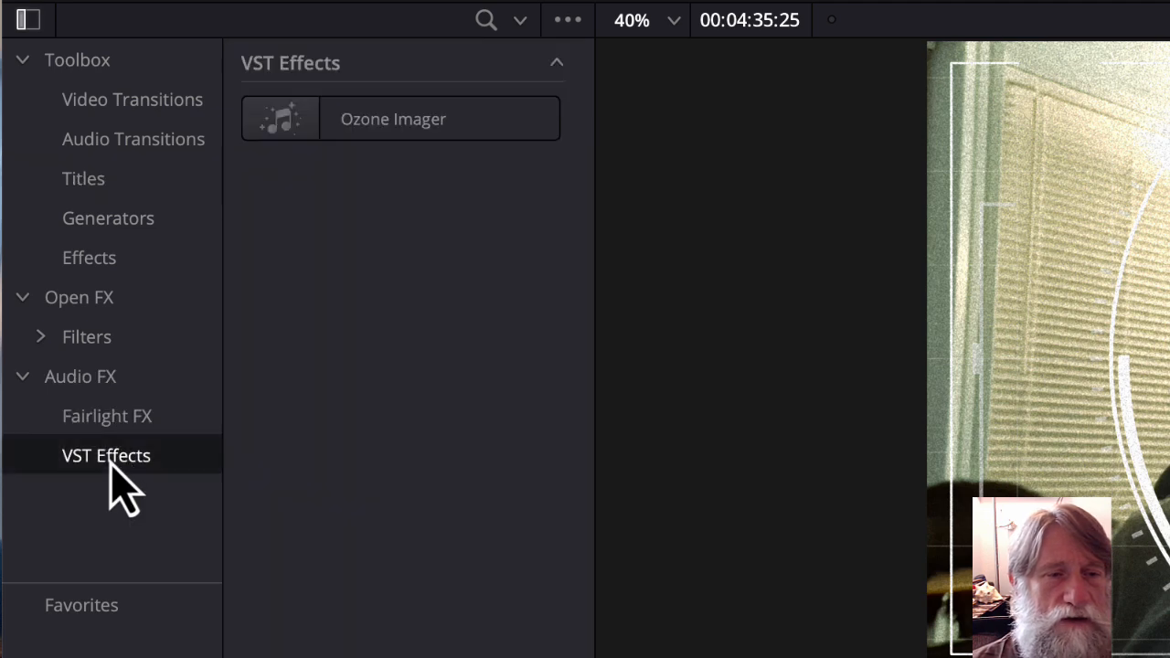
left_click(98, 417)
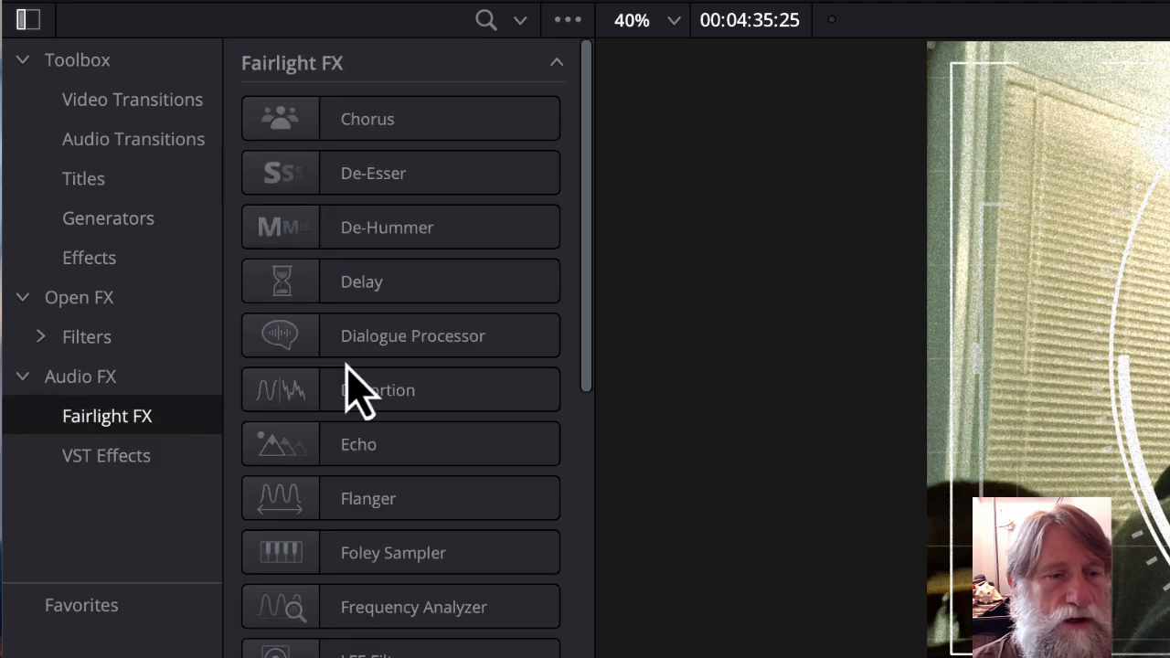
scroll(350, 378, "down", 1)
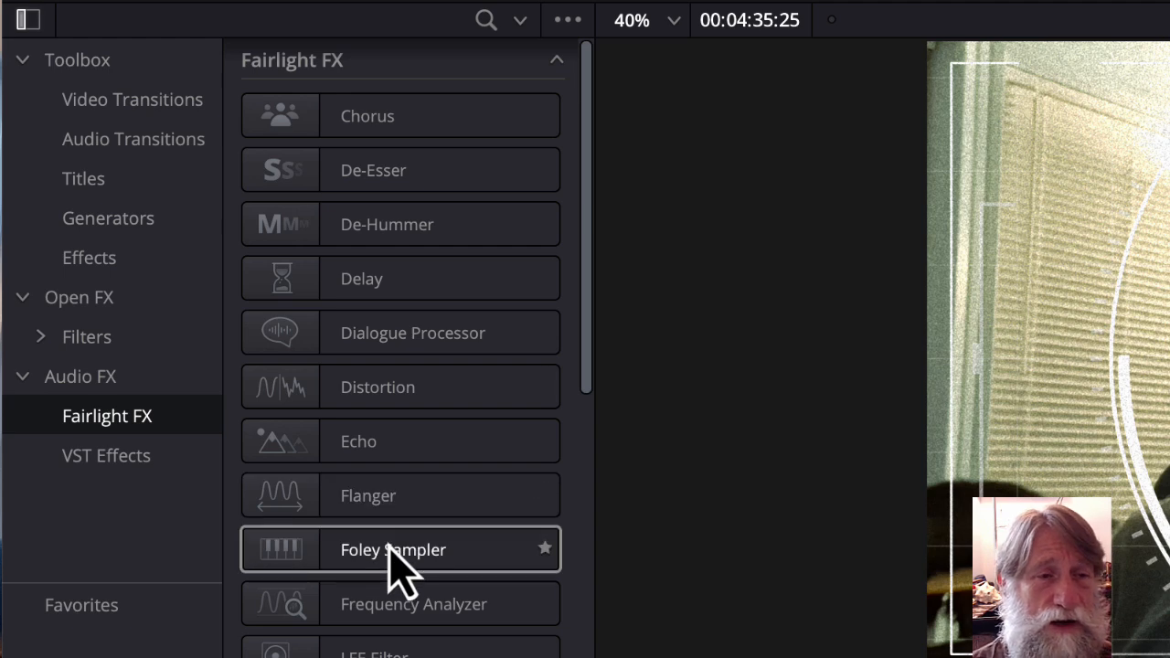
Browse the Resolve FX filters, previewing Mosaic Blur, Light Rays and Beauty on the current frame.
left_click(42, 340)
left_click(108, 380)
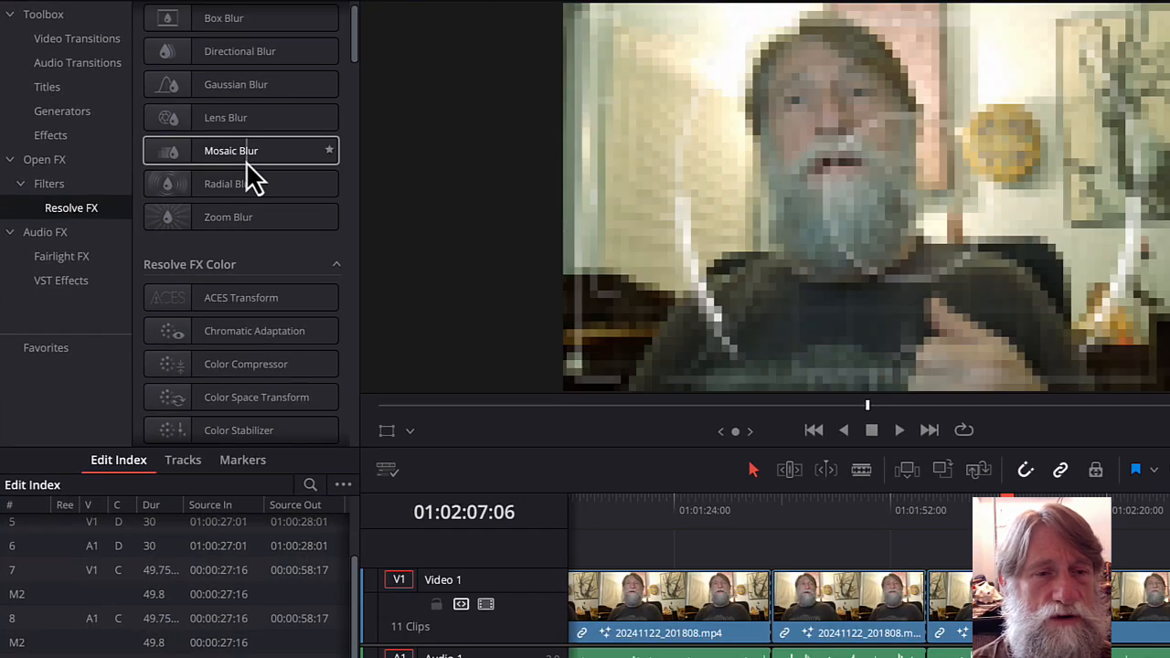
scroll(411, 324, "down", 5)
scroll(231, 314, "down", 5)
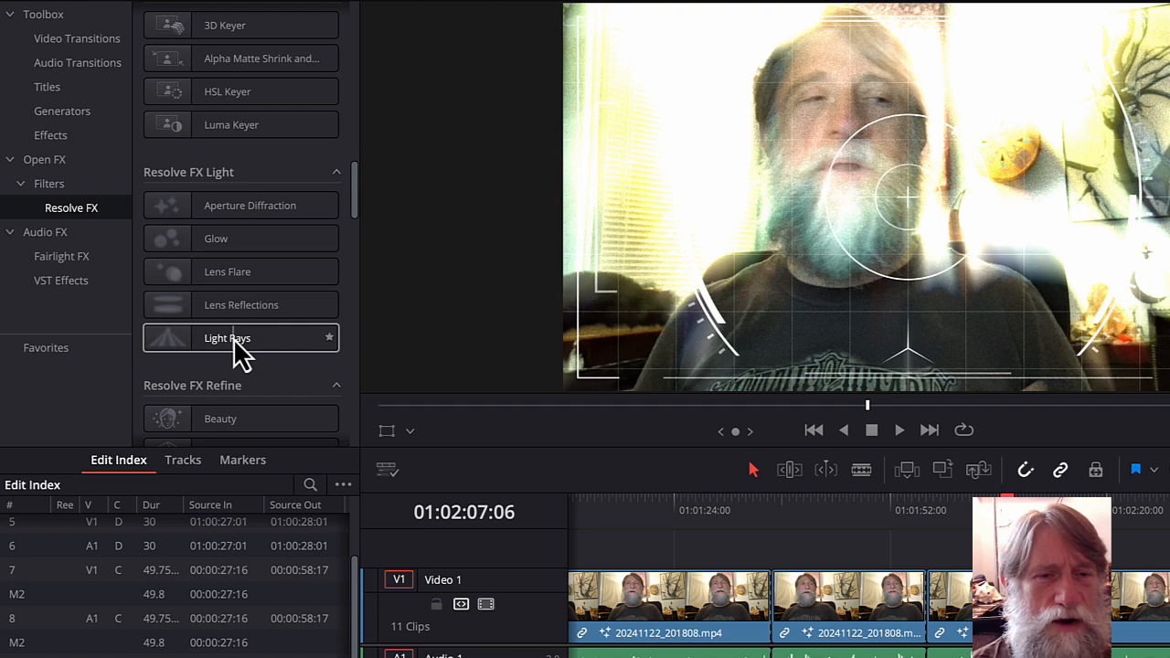
scroll(234, 337, "down", 1)
scroll(233, 337, "down", 2)
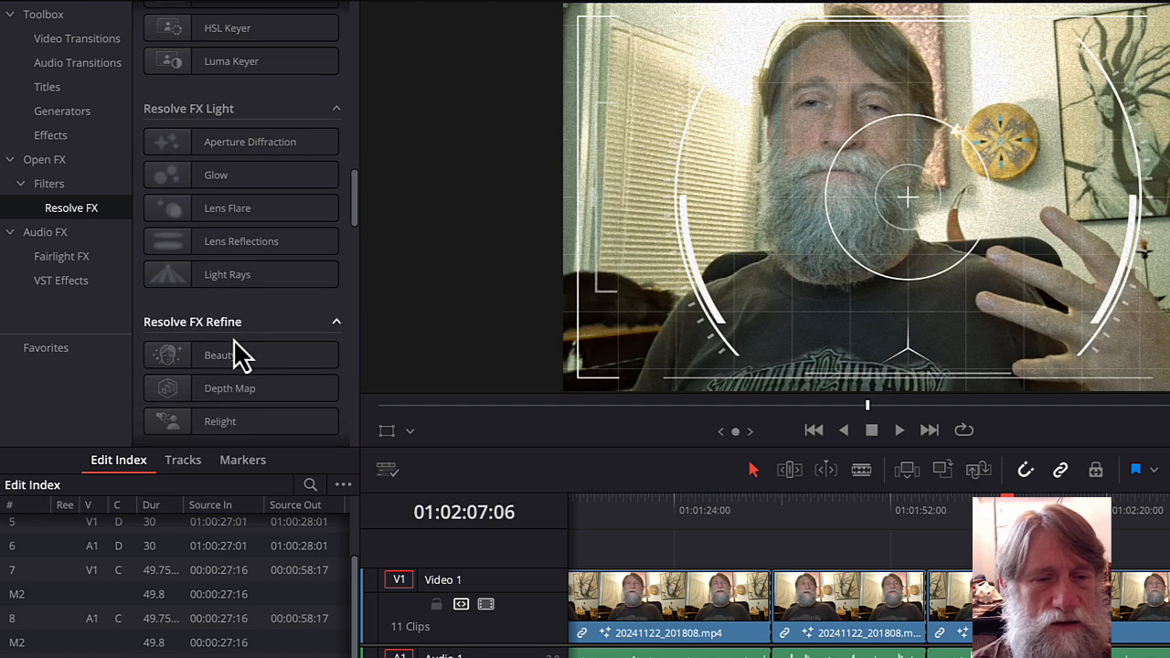
scroll(230, 352, "down", 1)
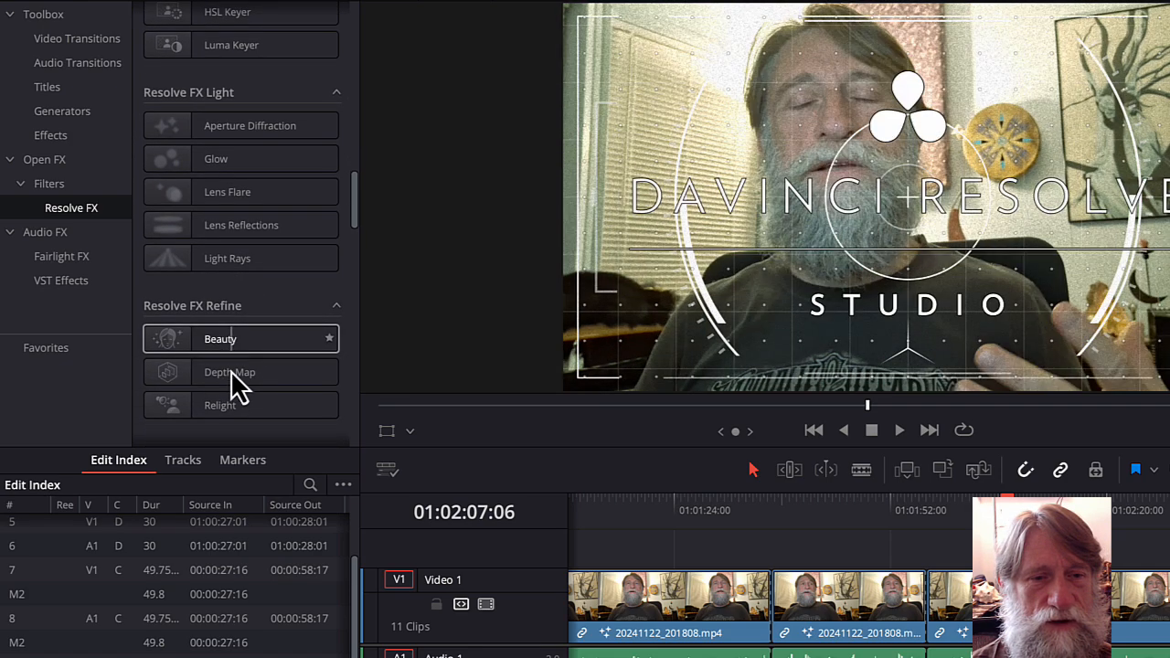
scroll(230, 419, "up", 15)
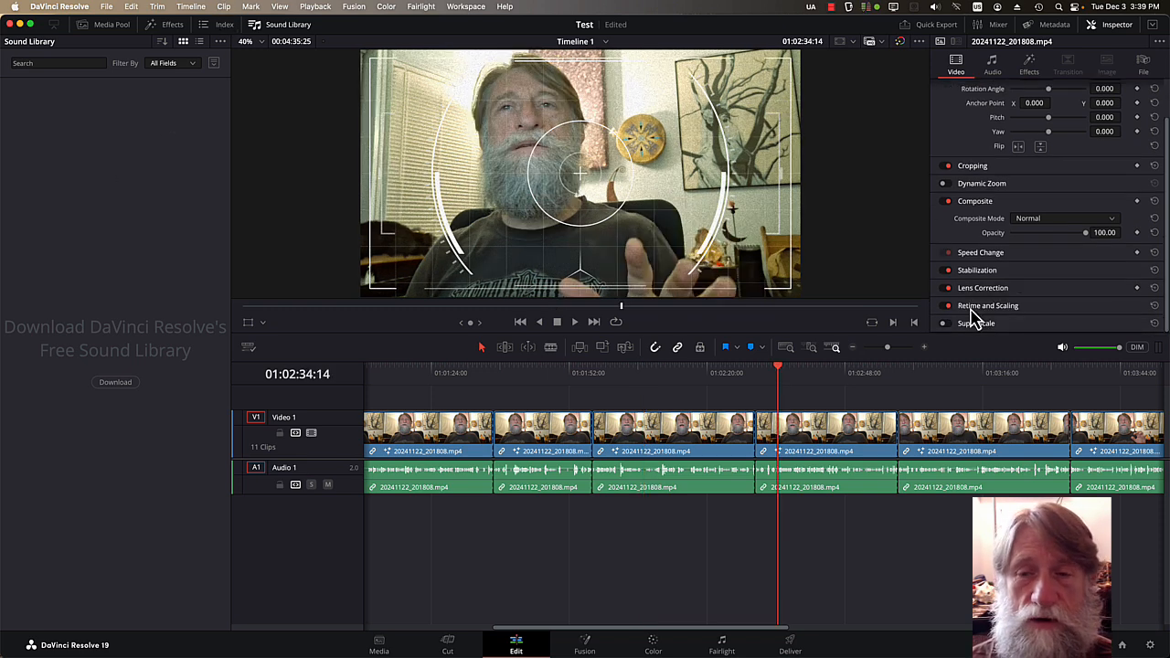
left_click(171, 25)
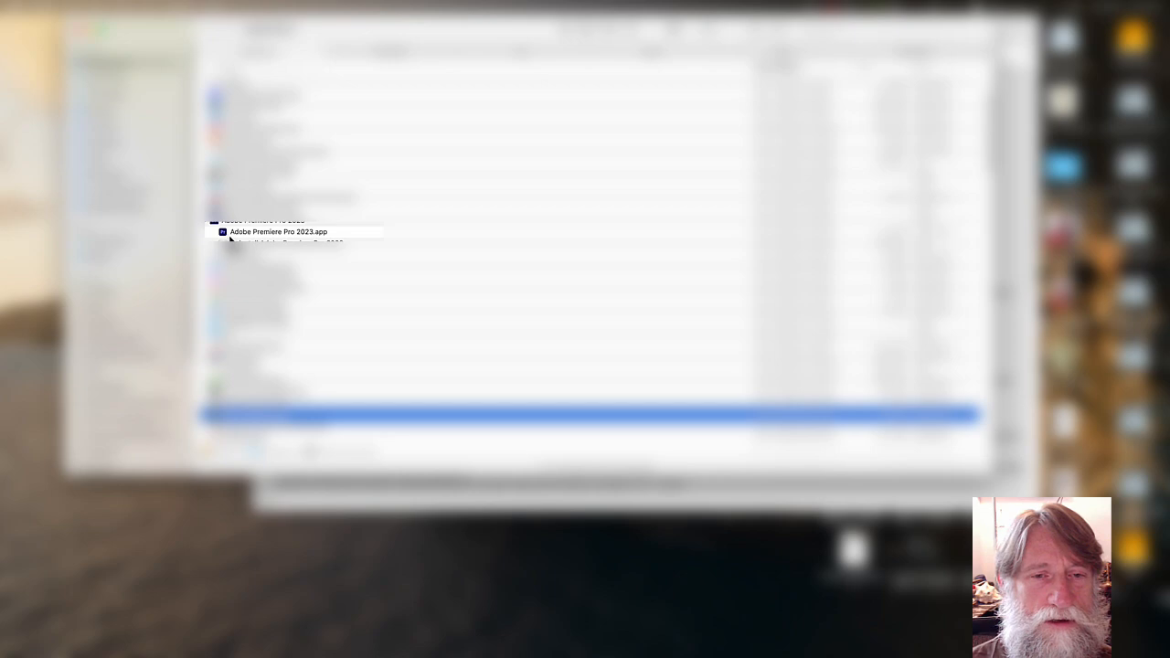
Switch to Adobe Premiere Pro 2023 and play Sequence 01 from its beginning.
left_click(224, 235)
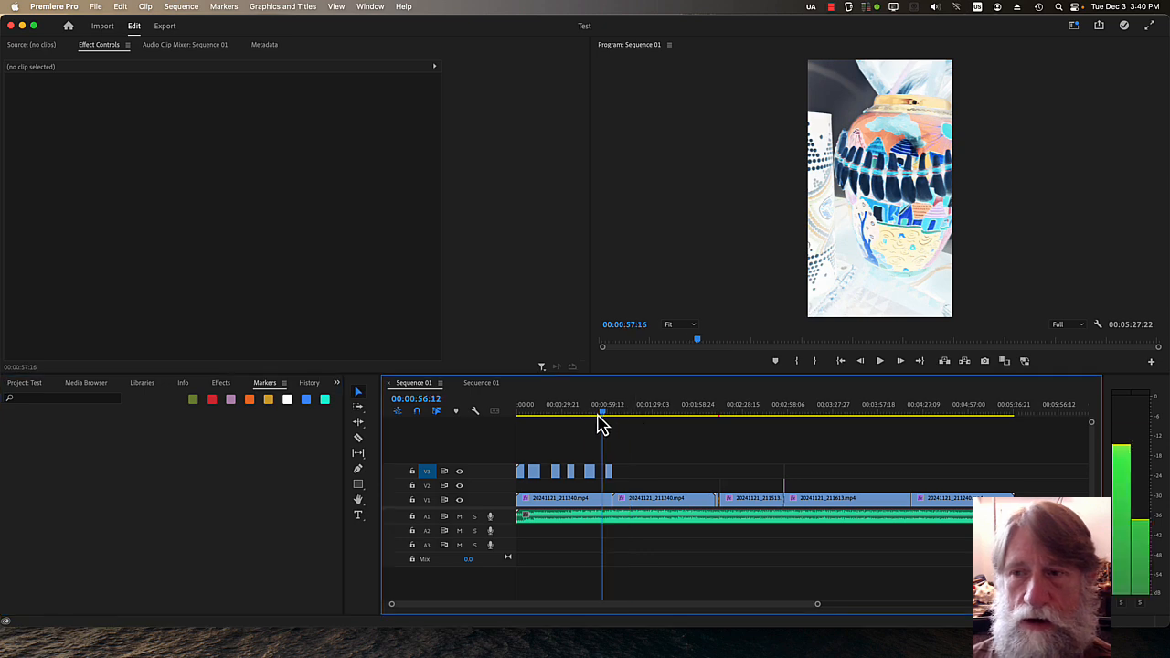
left_click_drag(601, 422, 515, 426)
key("space")
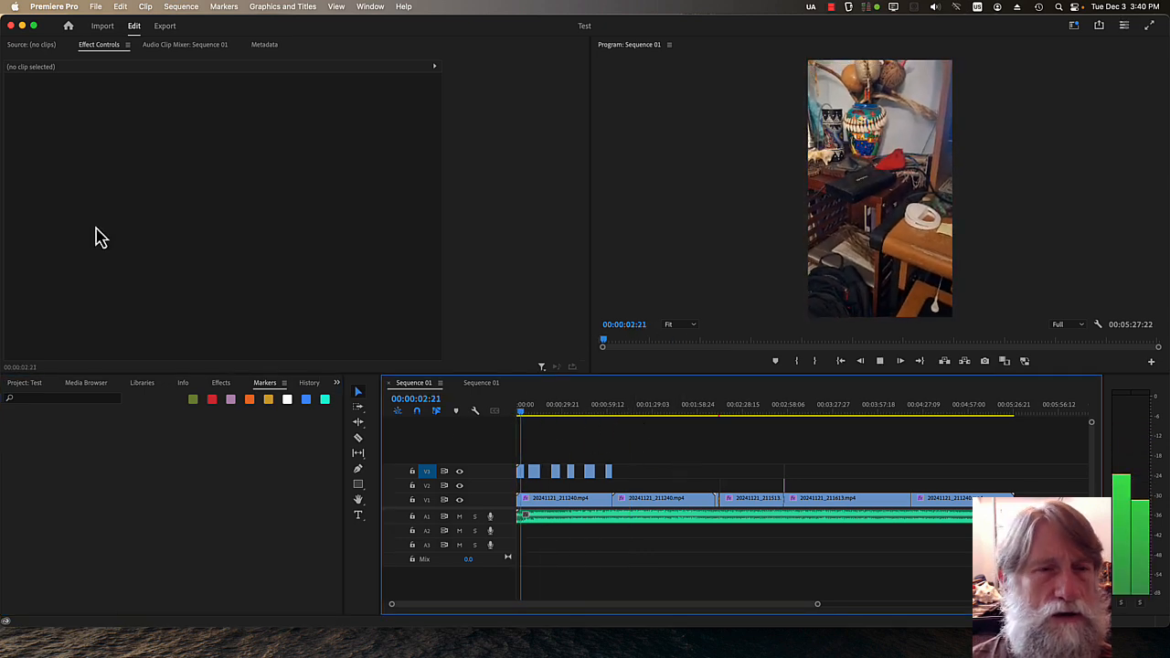
Select the second clip on track V3 and examine its motion, opacity, Mosaic and Lumetri Color settings.
left_click(534, 472)
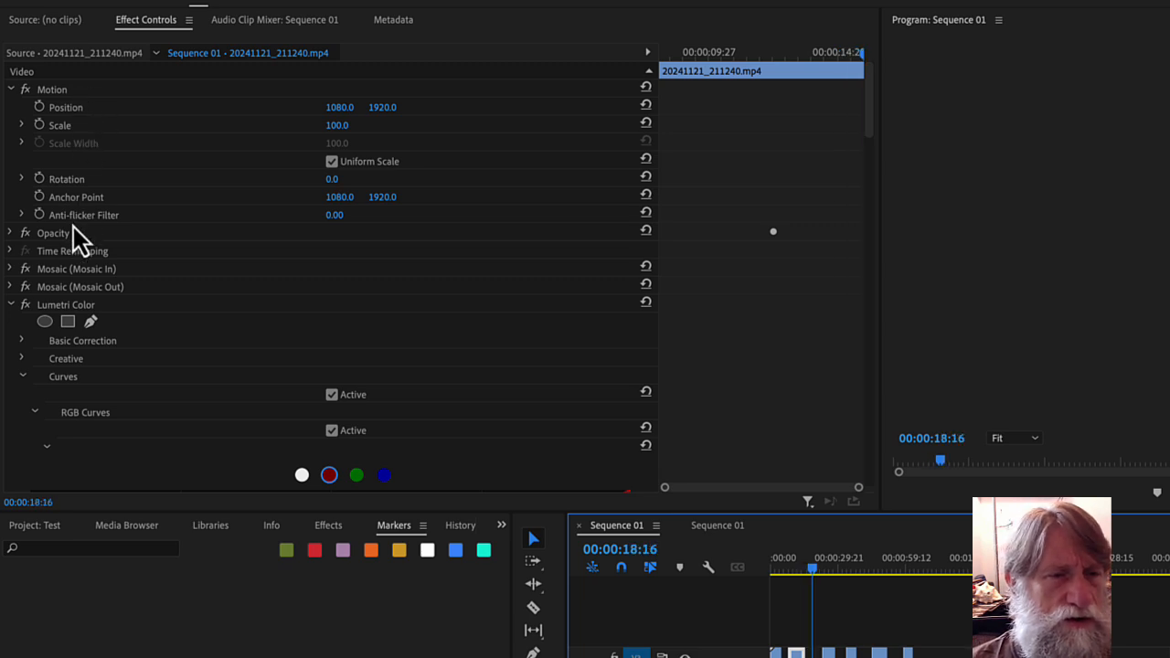
scroll(115, 298, "down", 5)
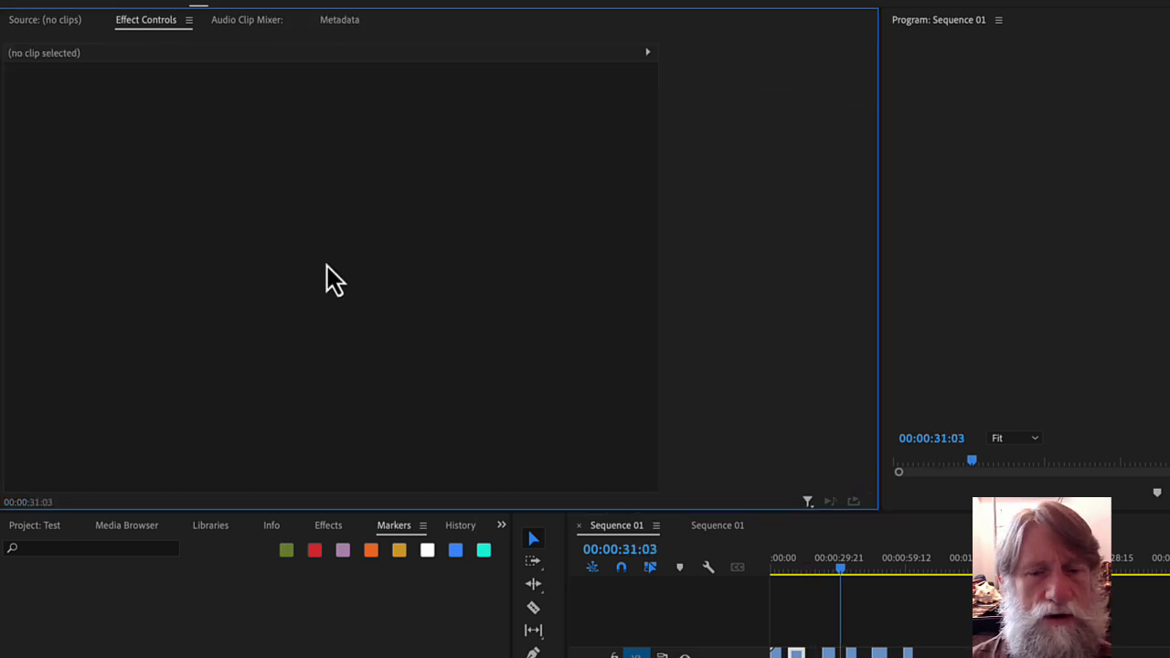
Look through the effects library, expanding the Crossfade audio transitions and the Video Effects folder.
left_click(326, 529)
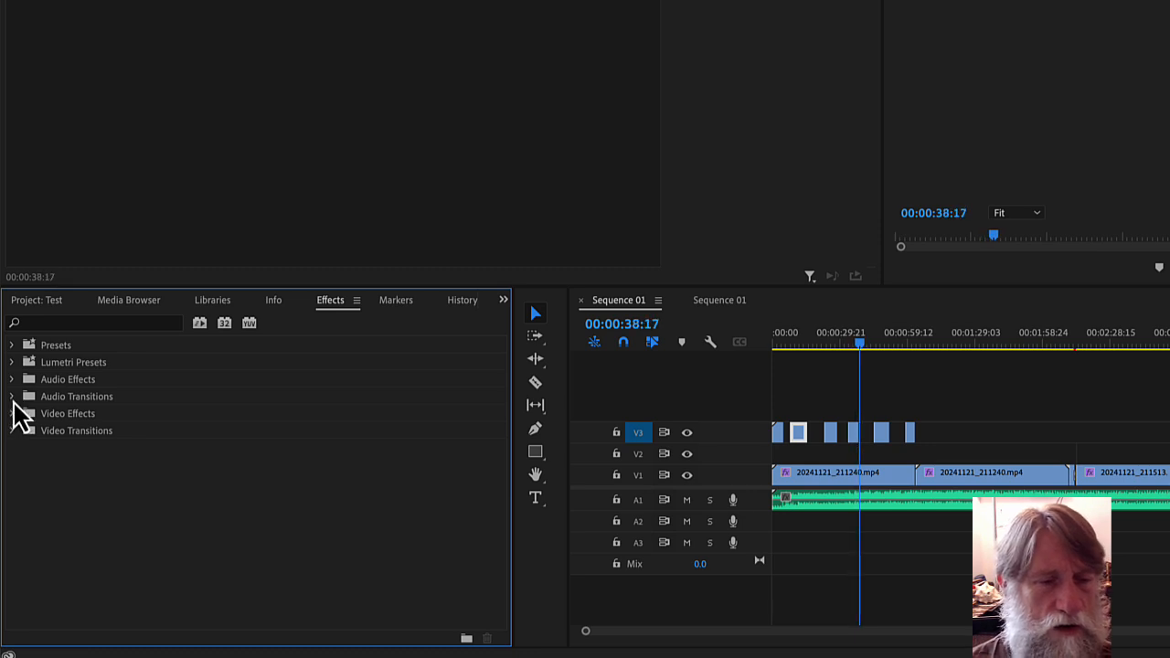
left_click(12, 399)
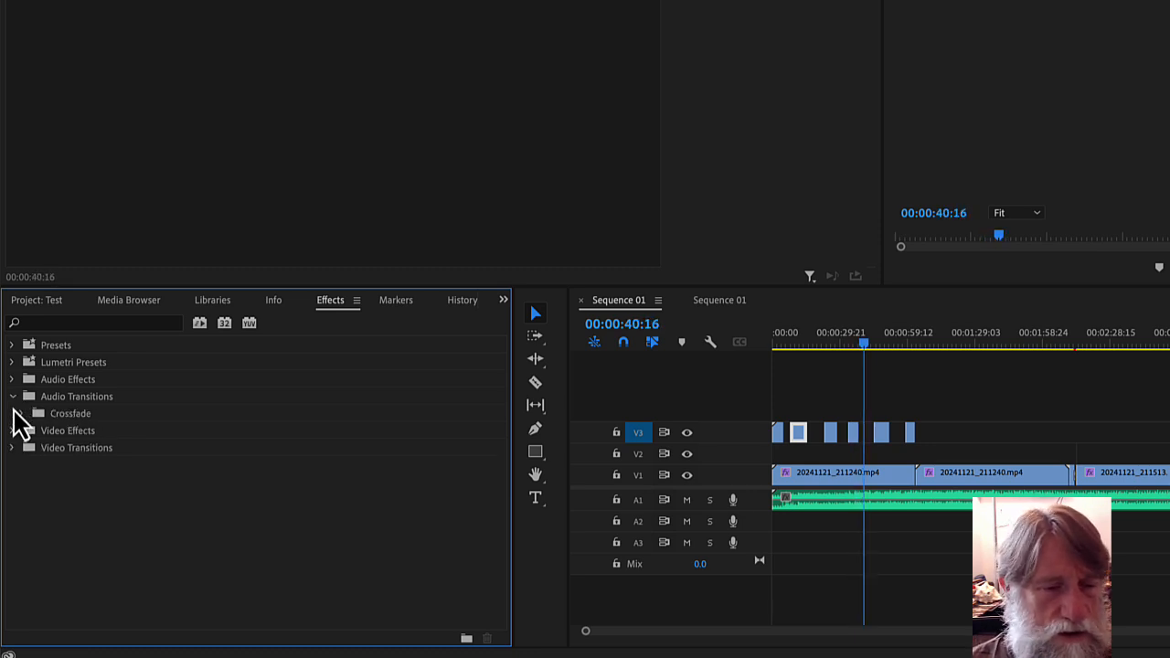
left_click(22, 414)
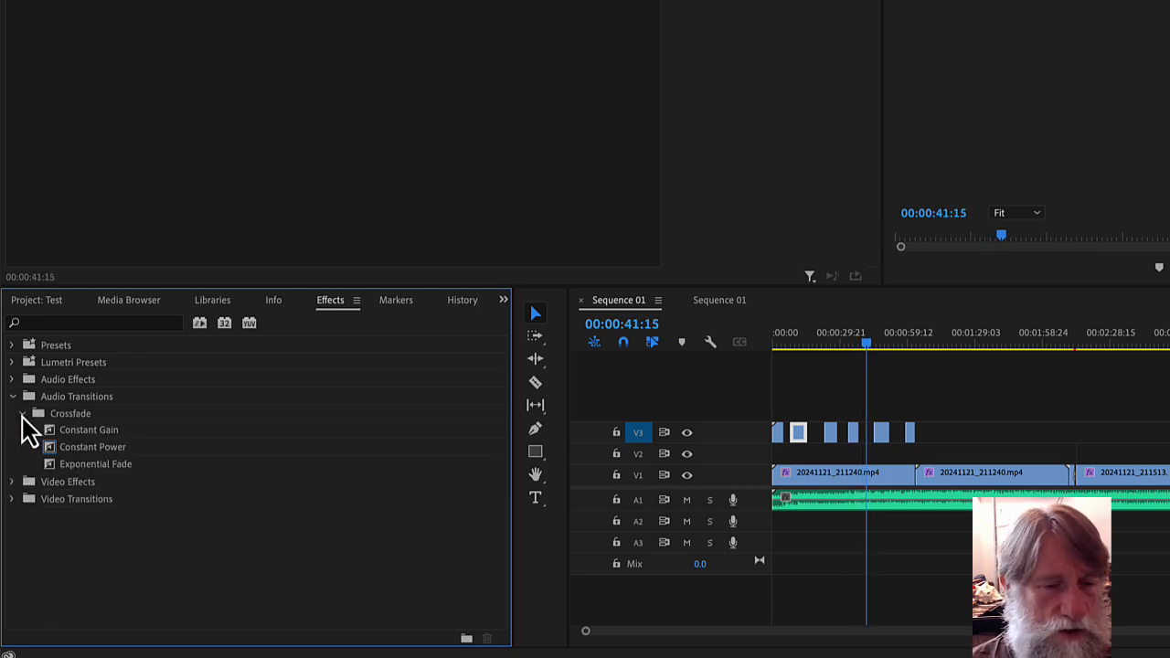
left_click(12, 483)
scroll(27, 523, "down", 5)
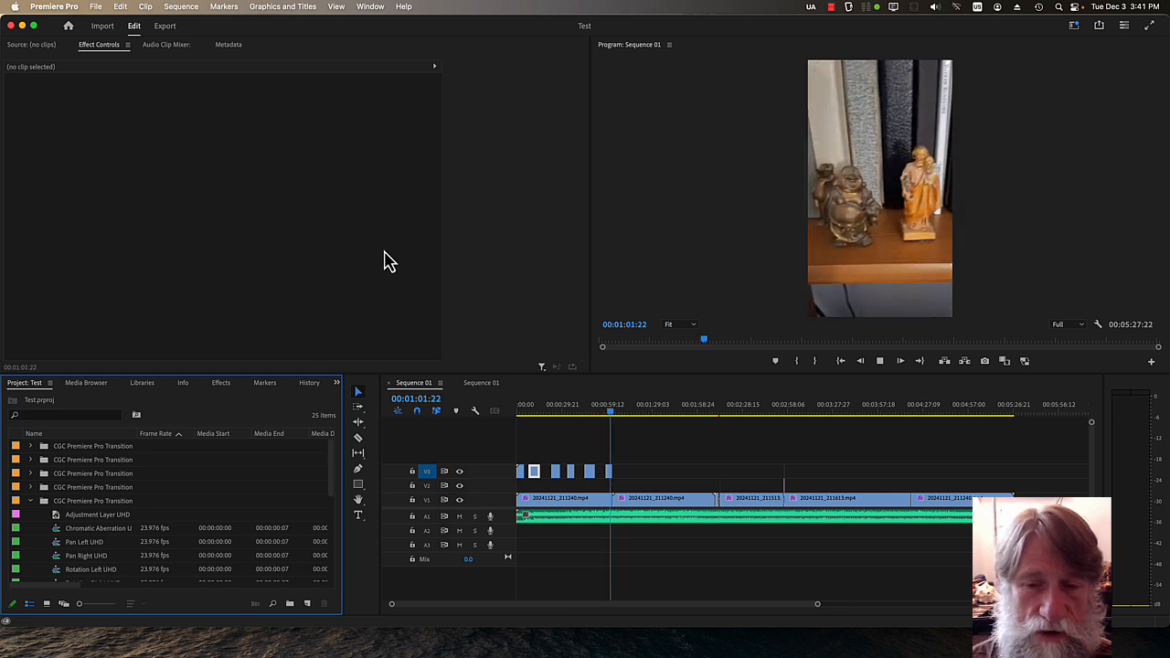
Stop the sequence playback and quit Premiere Pro.
key("space")
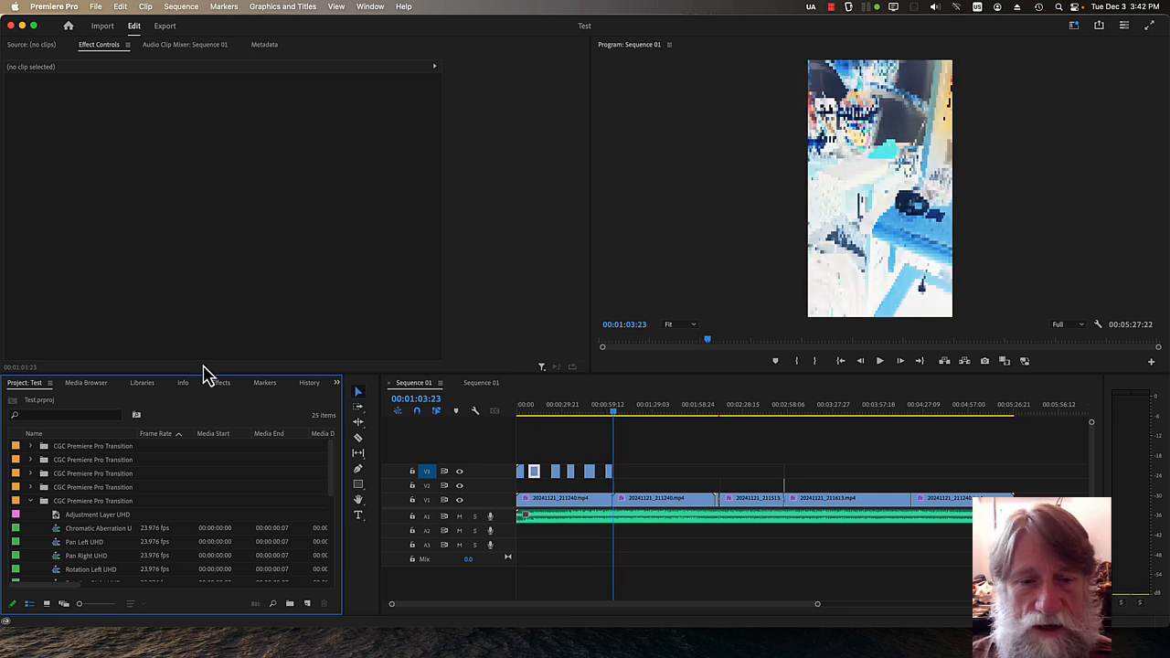
left_click(55, 6)
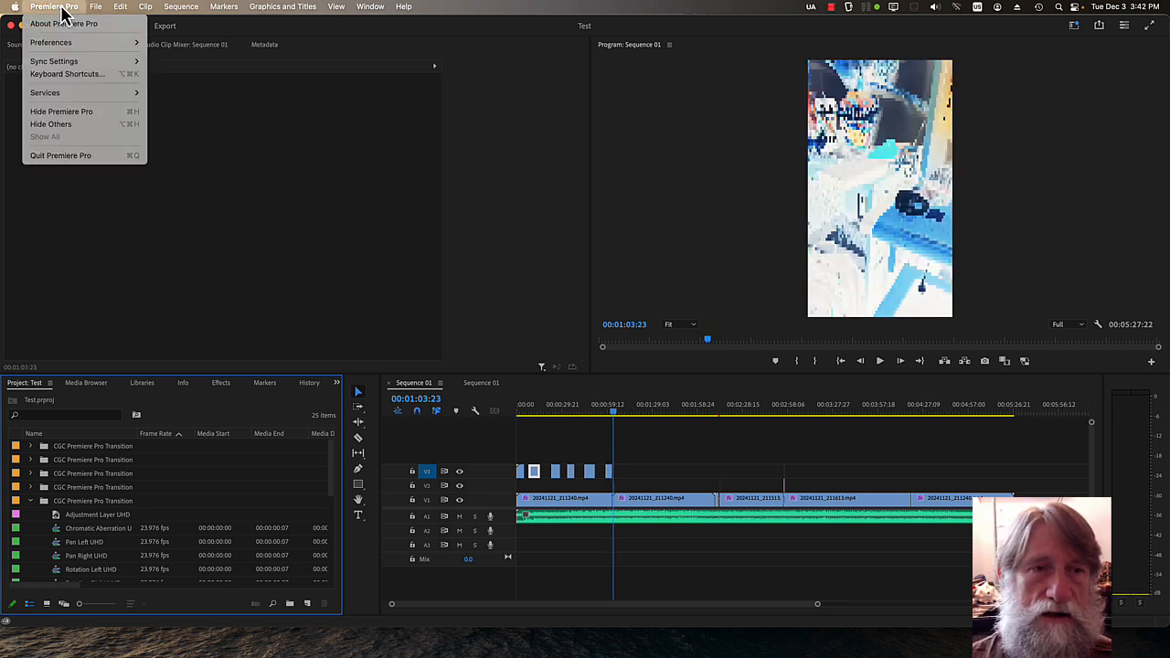
left_click(86, 155)
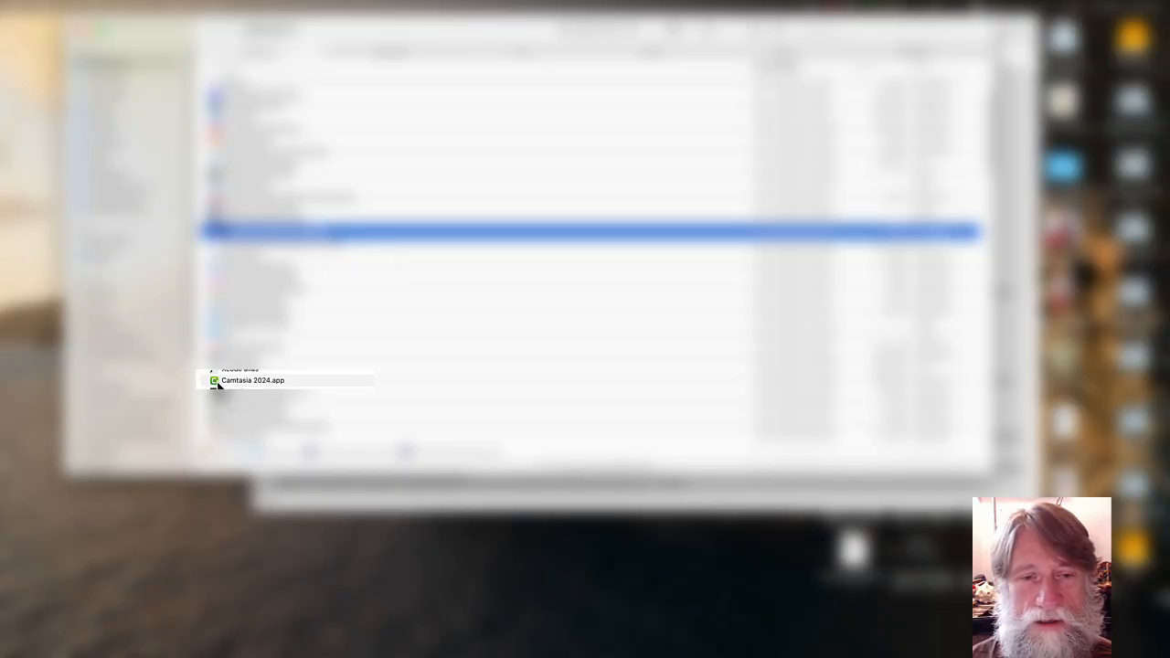
Switch to Camtasia 2024 and open the recent project Test.
double_click(217, 381)
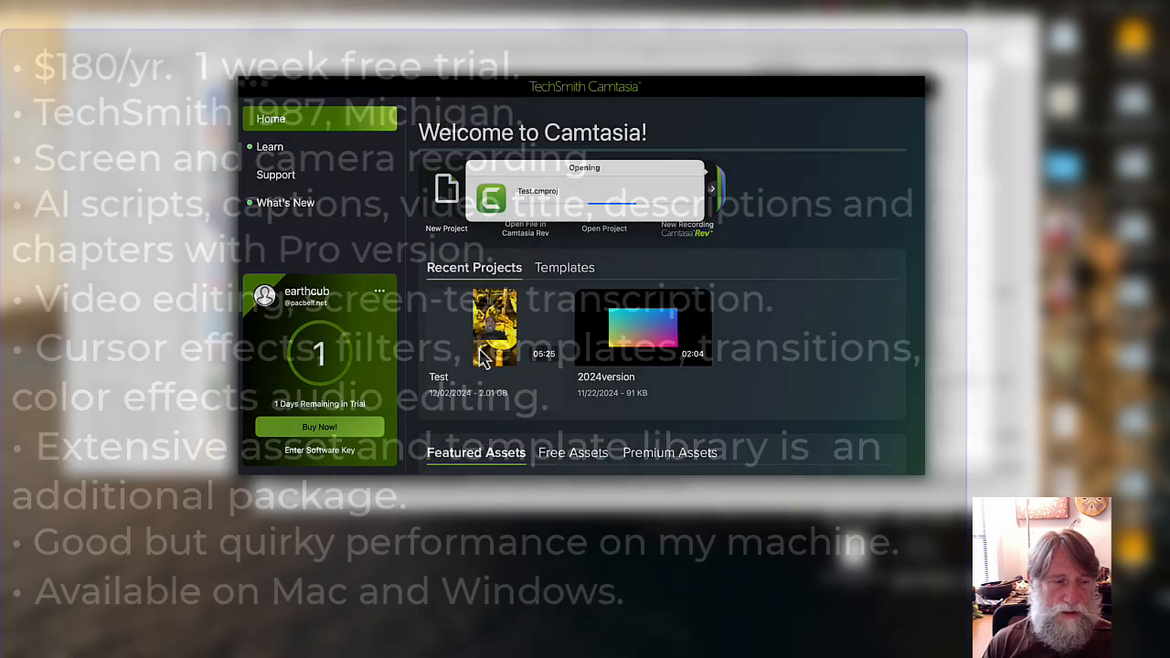
double_click(485, 360)
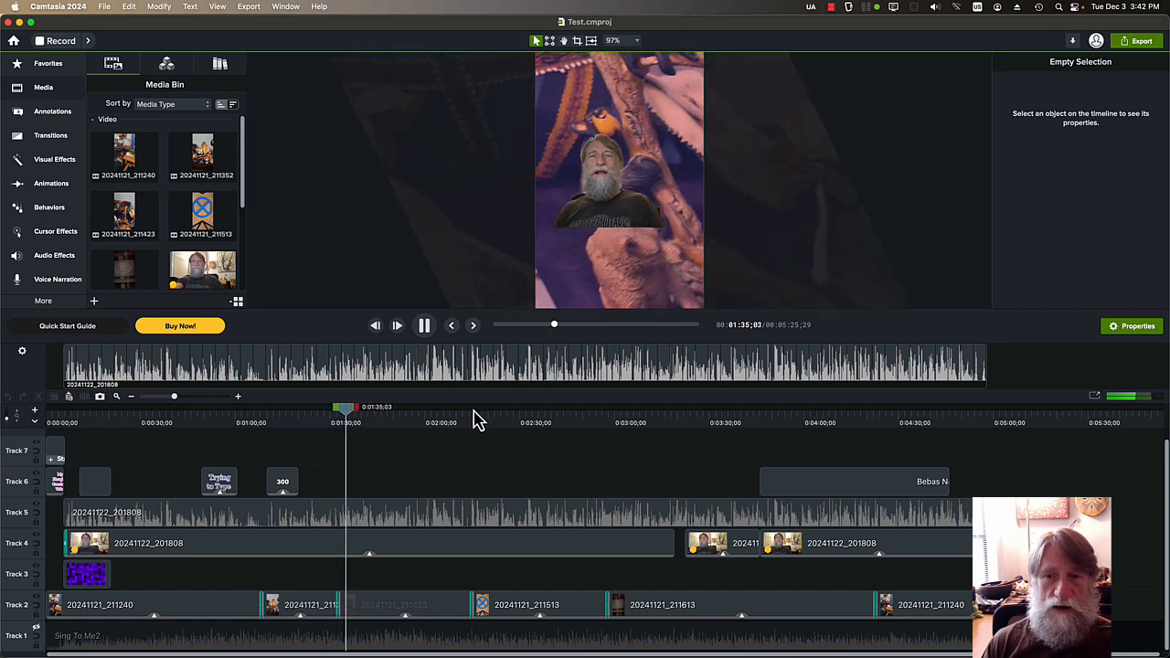
View the Basic callouts among the annotations and browse the full Transitions library.
left_click(52, 111)
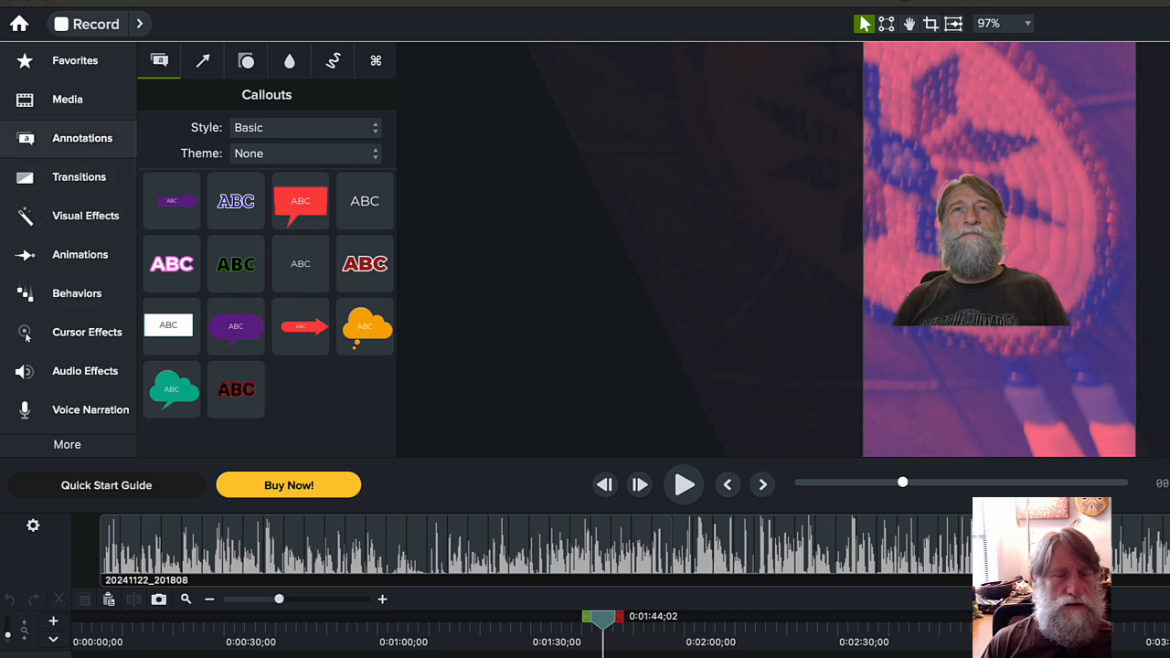
left_click(80, 183)
scroll(335, 263, "down", 8)
scroll(335, 263, "down", 6)
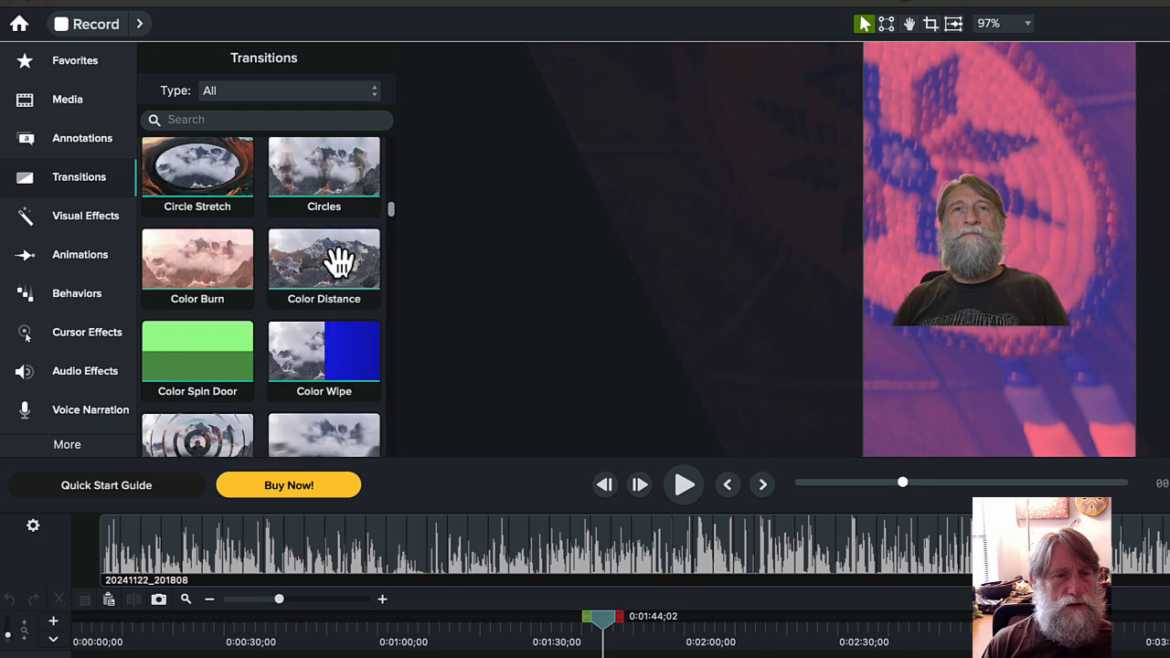
Browse all types in the Visual Effects library.
left_click(81, 220)
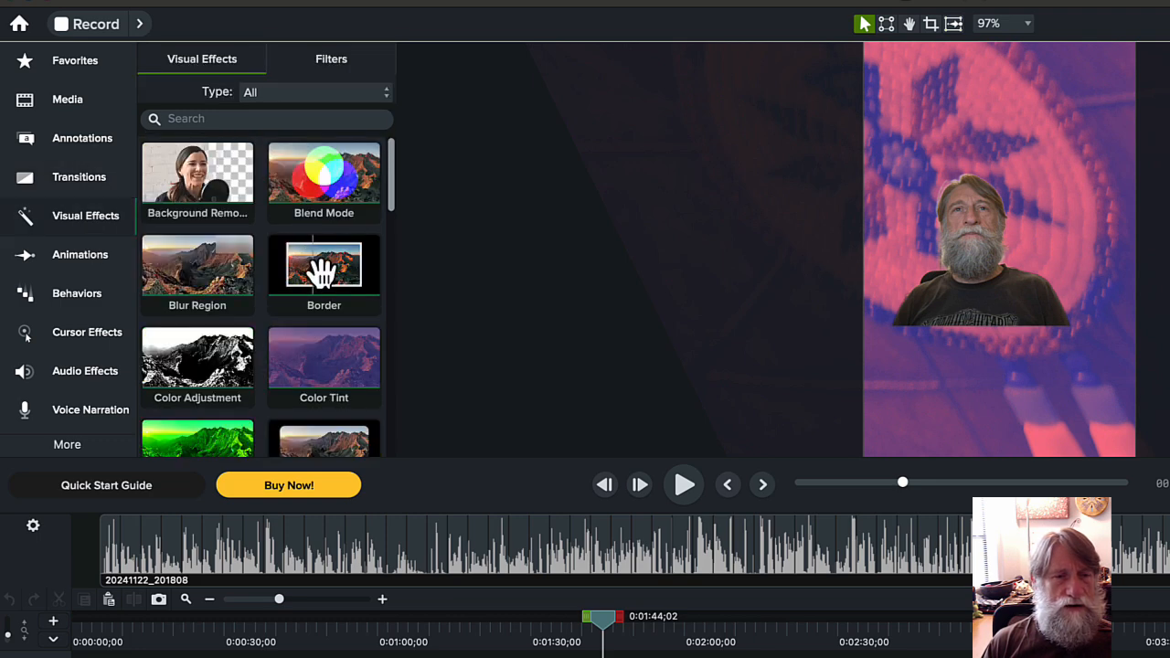
scroll(319, 266, "down", 5)
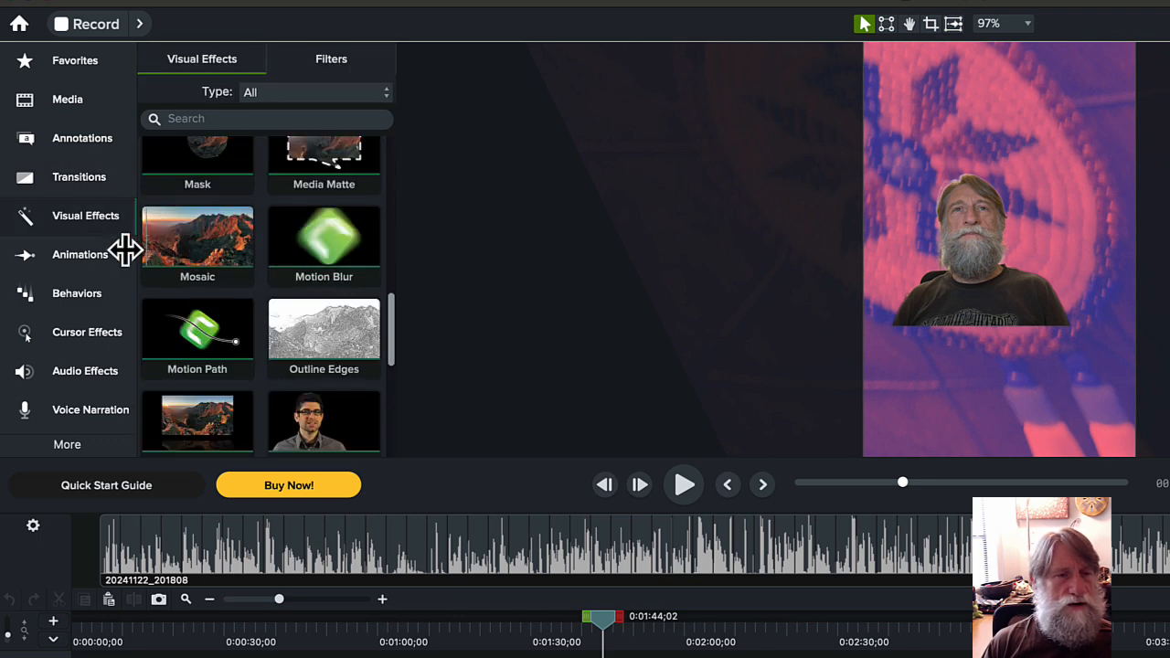
Browse the Animations library and show all types in the Behaviors library.
left_click(77, 261)
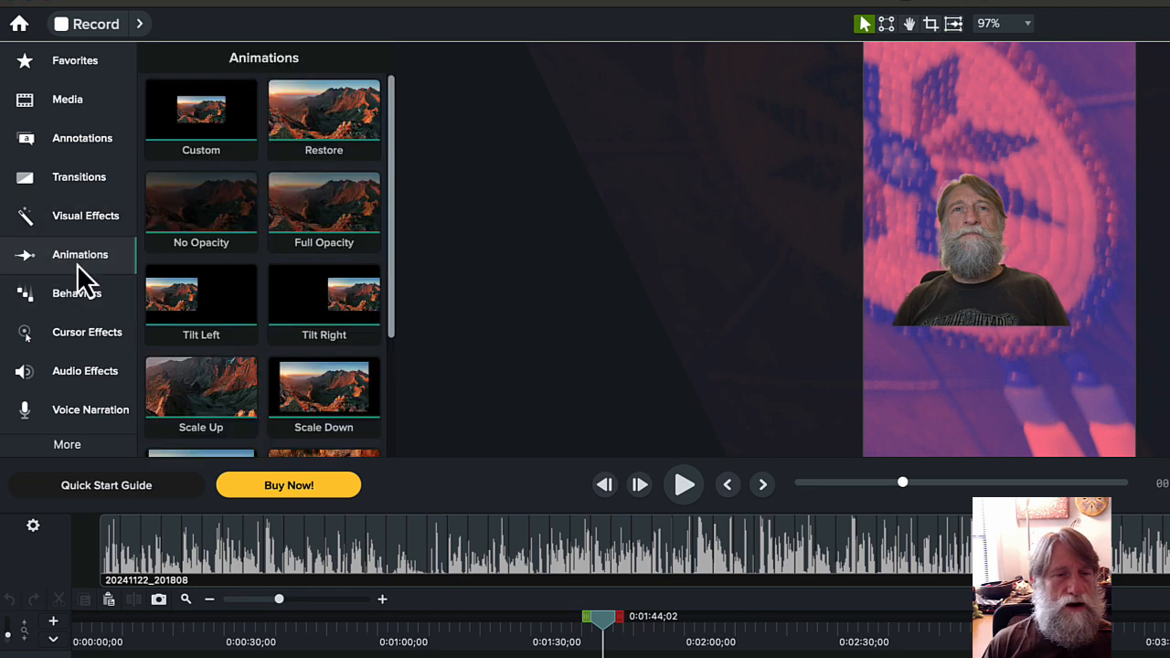
scroll(370, 322, "down", 2)
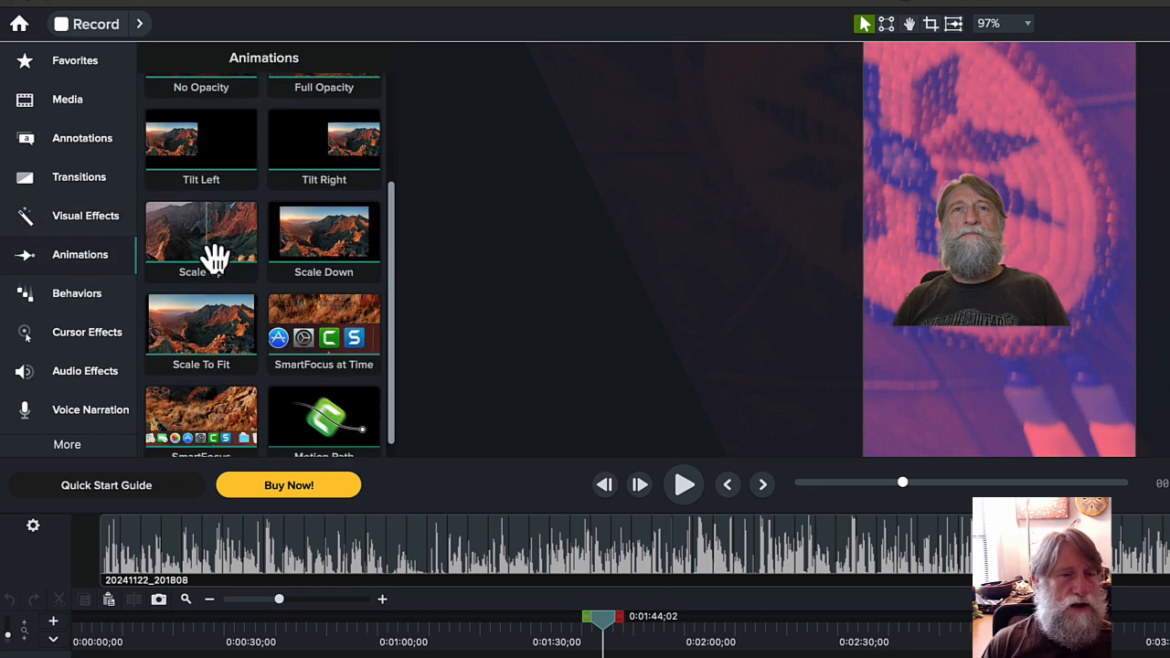
left_click(83, 293)
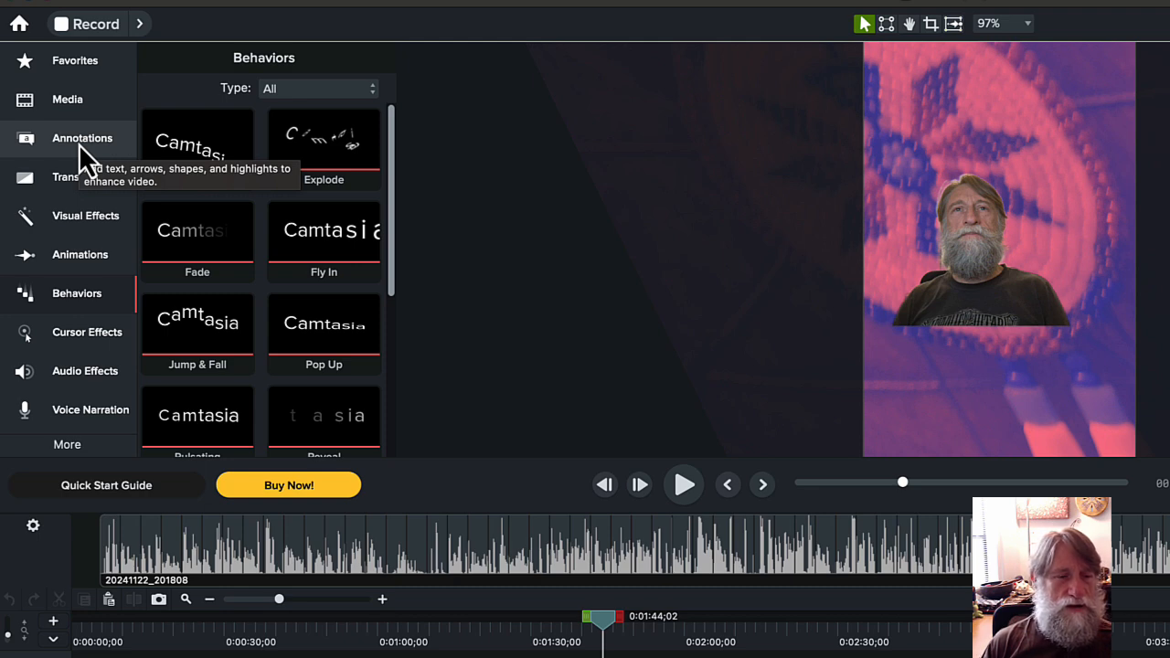
Play the opening seconds of the project from its start, and browse the remaining behaviors in the library.
left_click_drag(608, 640, 73, 634)
key("space")
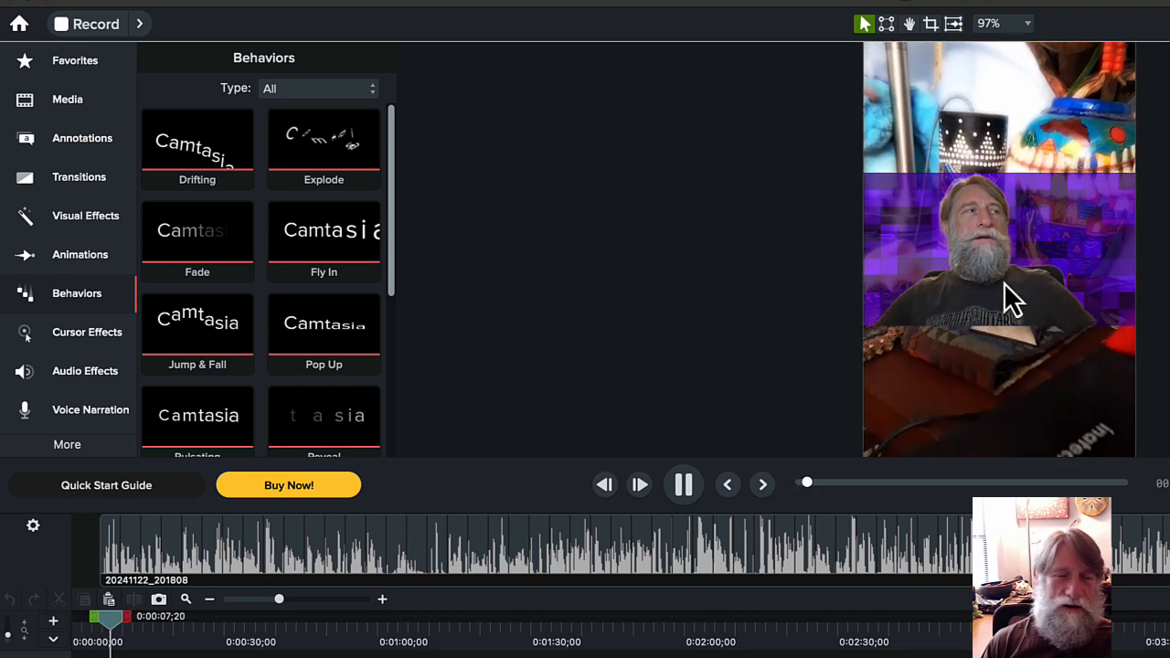
key("space")
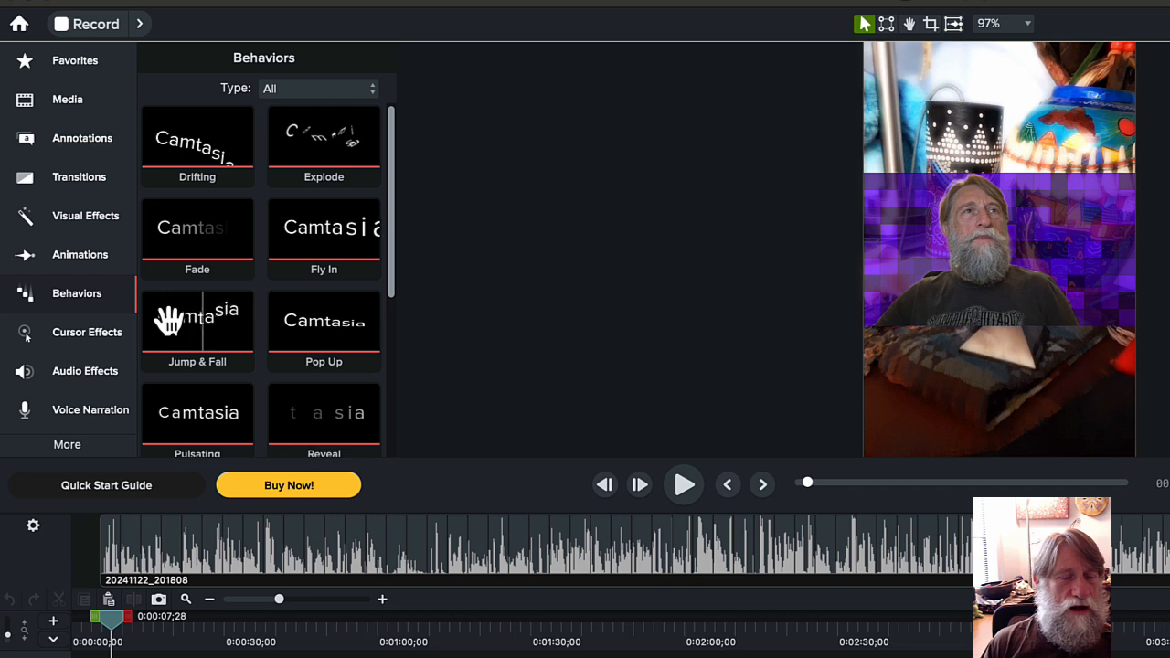
scroll(170, 320, "down", 6)
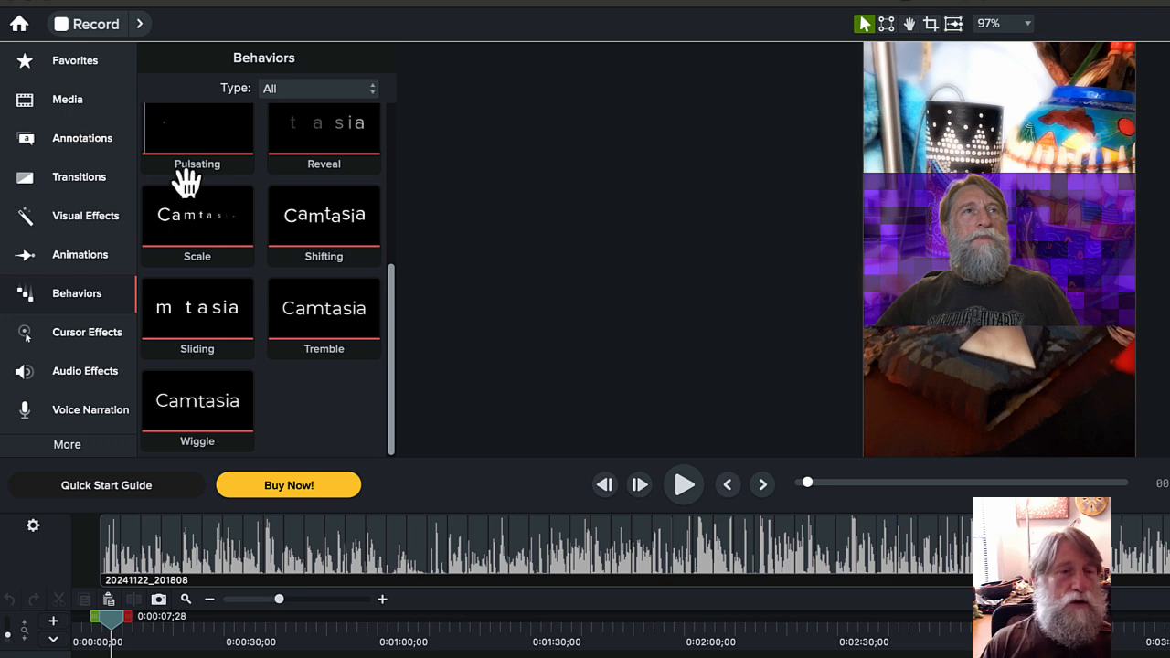
View the annotation categories from callouts through arrows and lines, shapes, blur and highlight, and sketch motion to keystroke callouts.
left_click(79, 143)
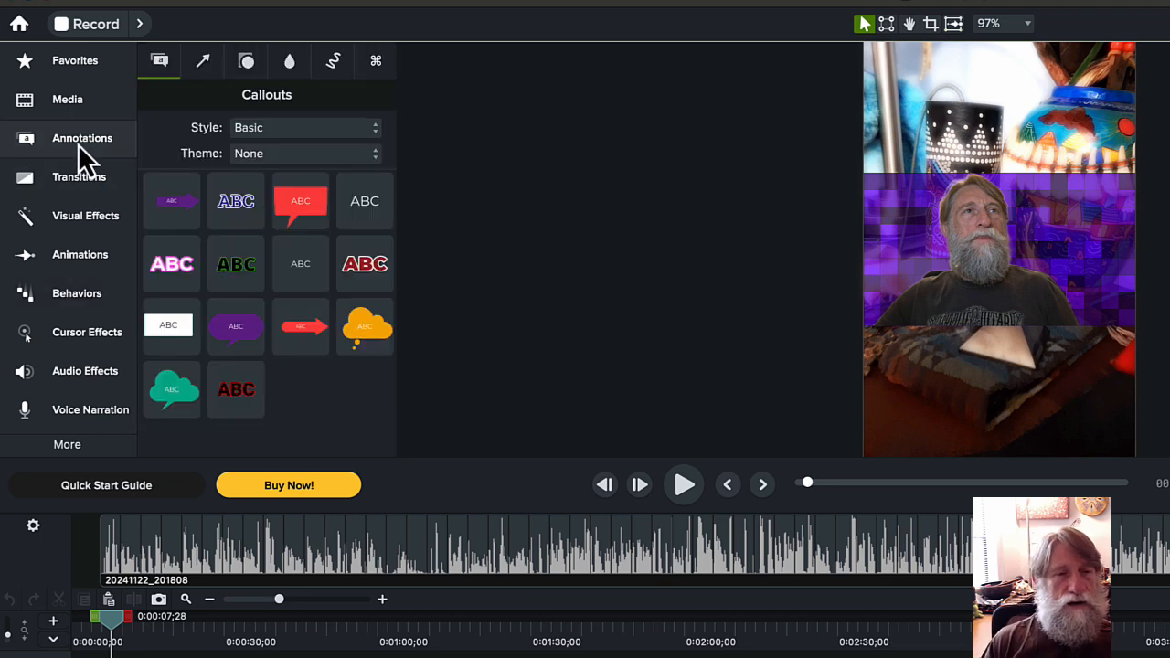
left_click(205, 64)
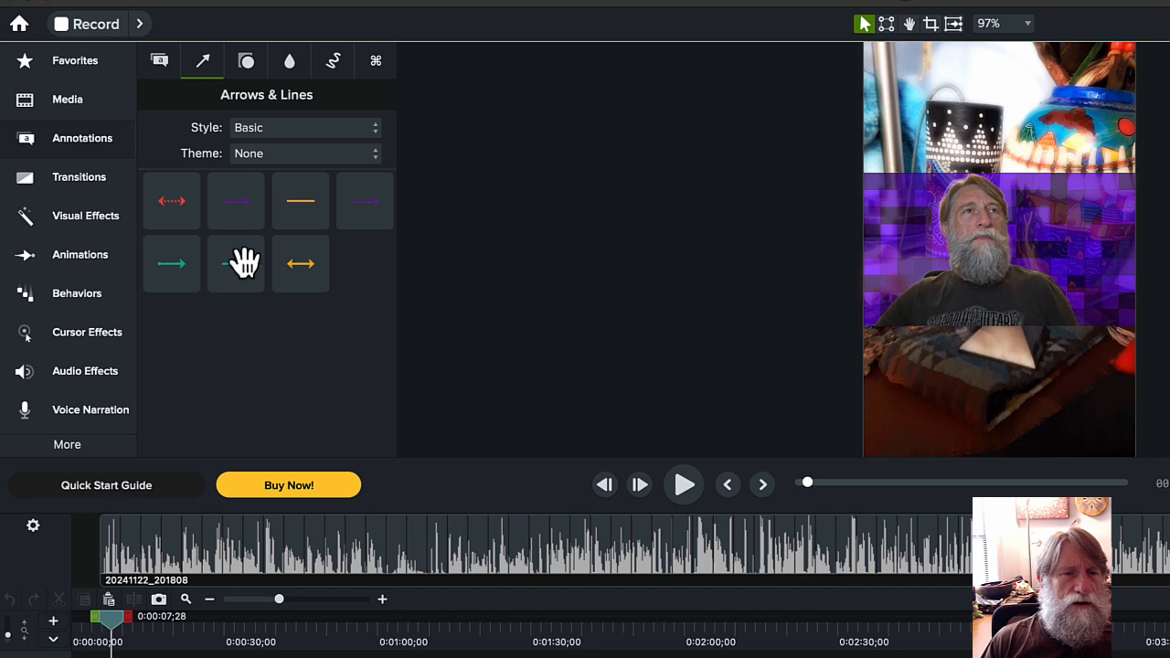
left_click(254, 64)
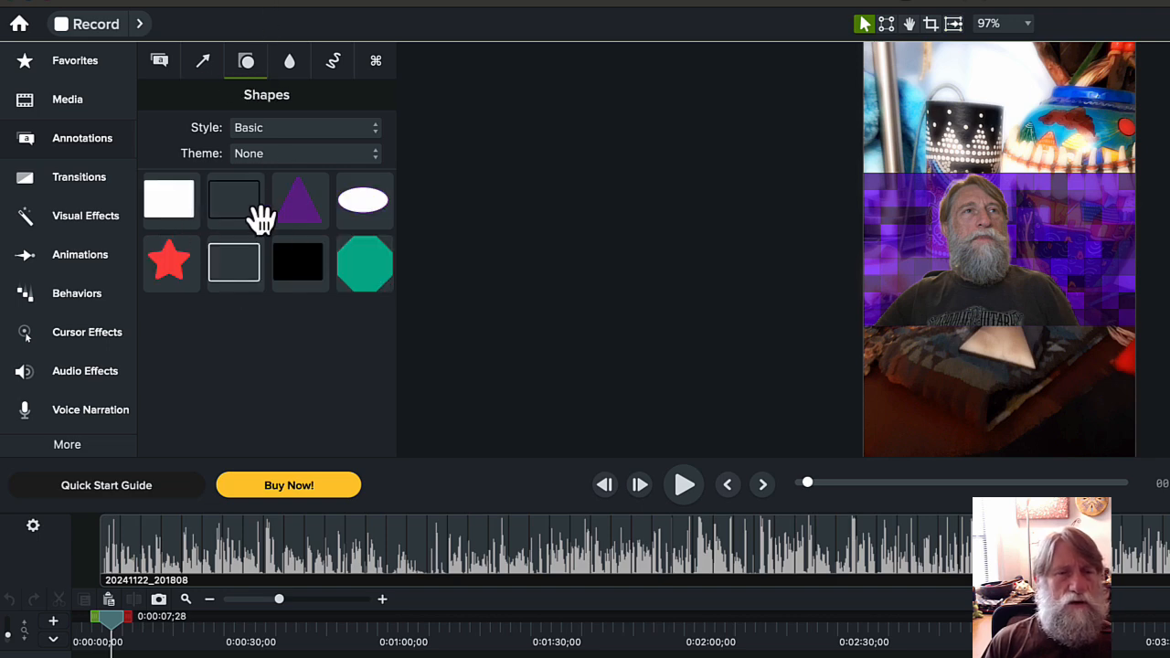
left_click(290, 62)
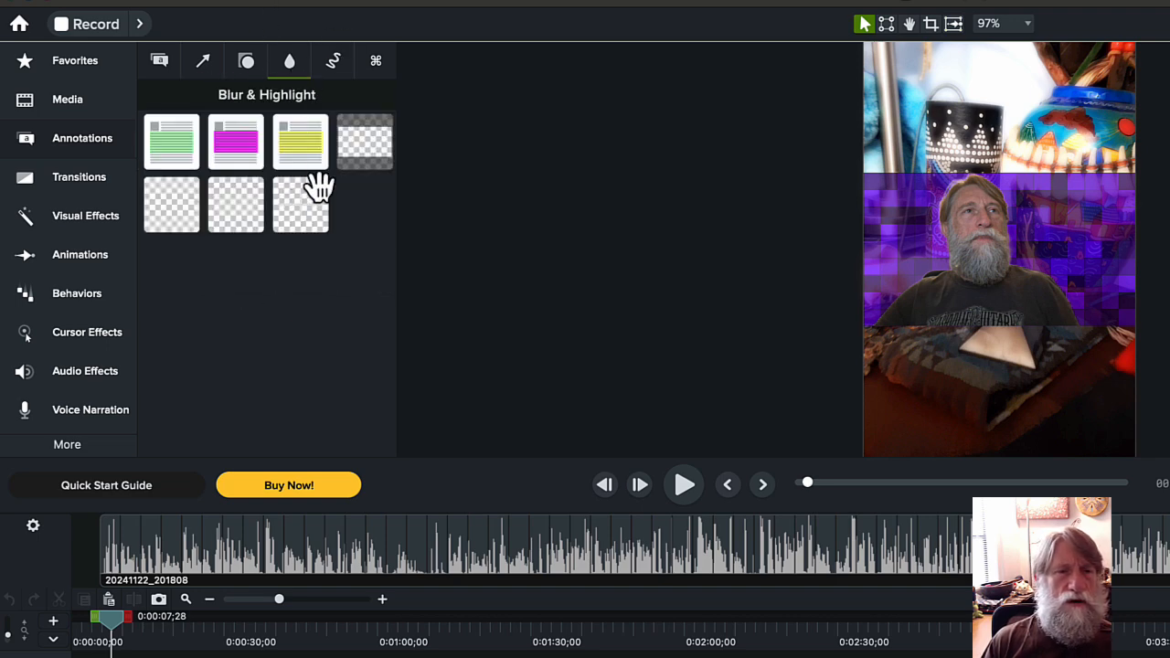
left_click(335, 64)
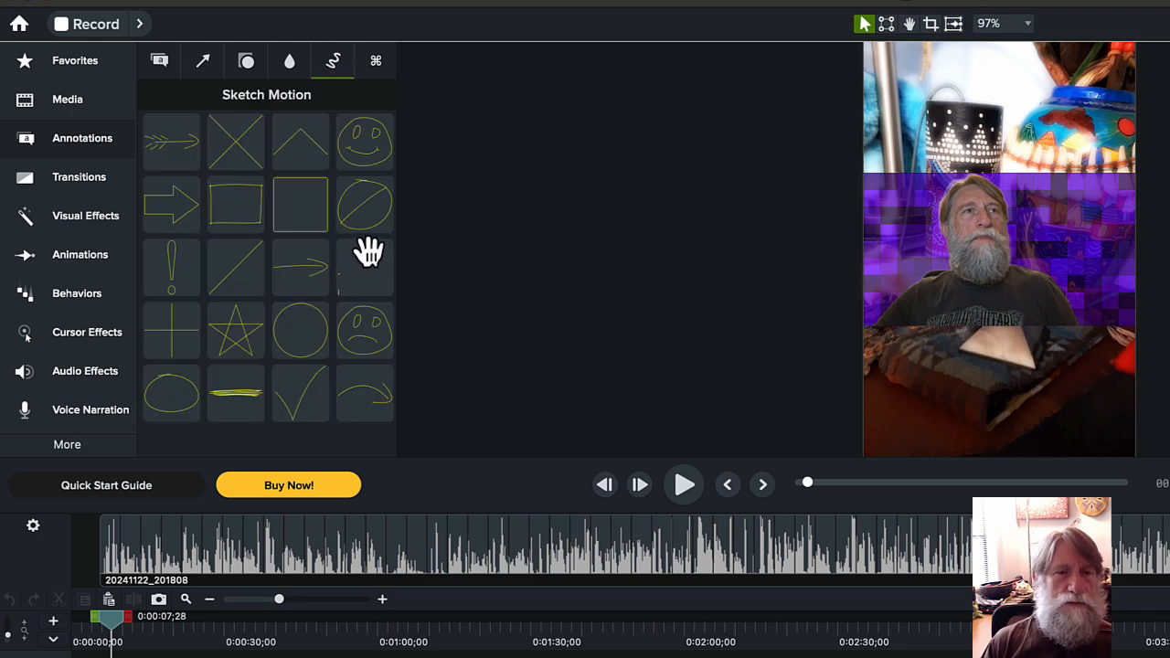
left_click(378, 64)
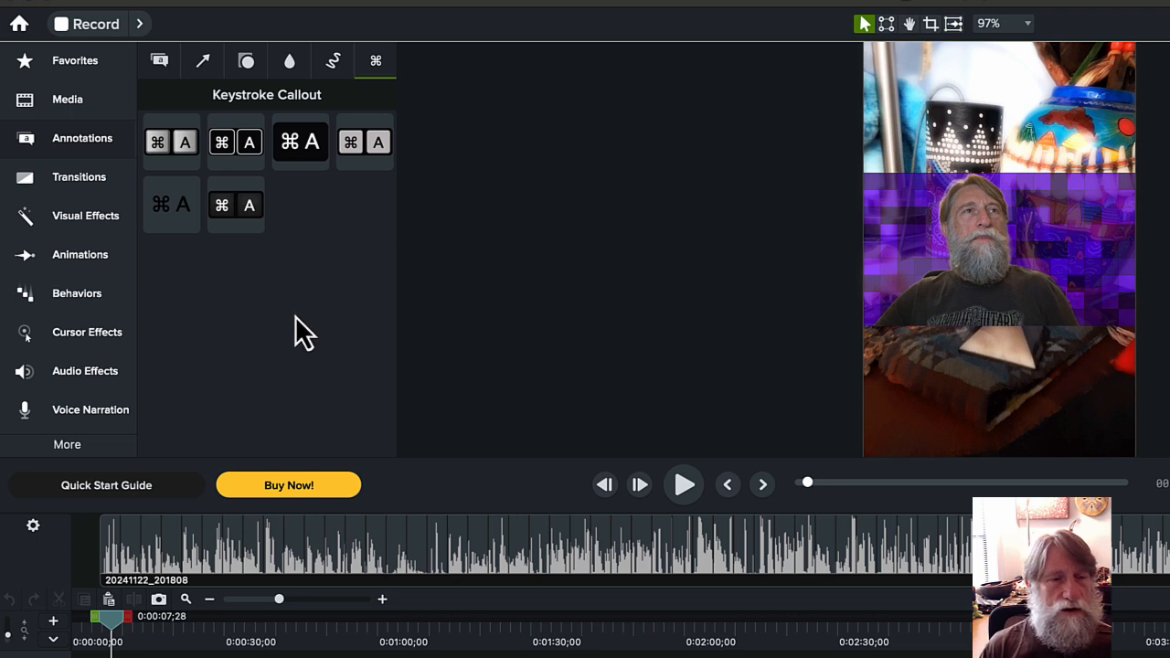
View the Cursor Effects library, including Cursor Magnify, and browse all types in the Audio Effects library.
left_click(79, 336)
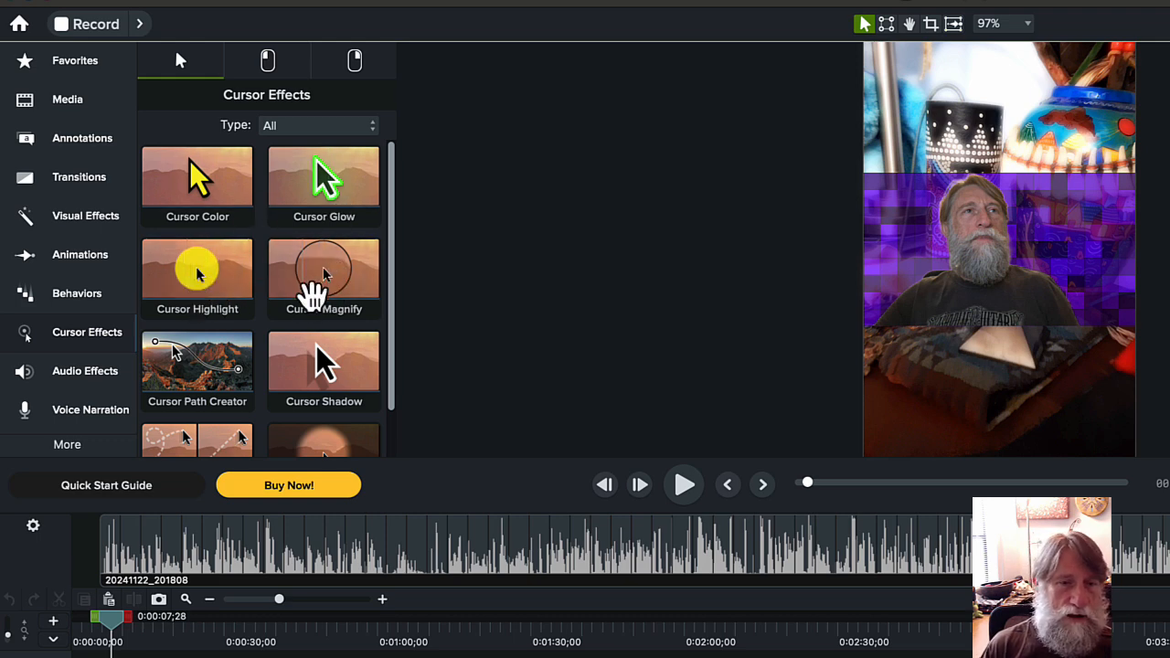
left_click(360, 289)
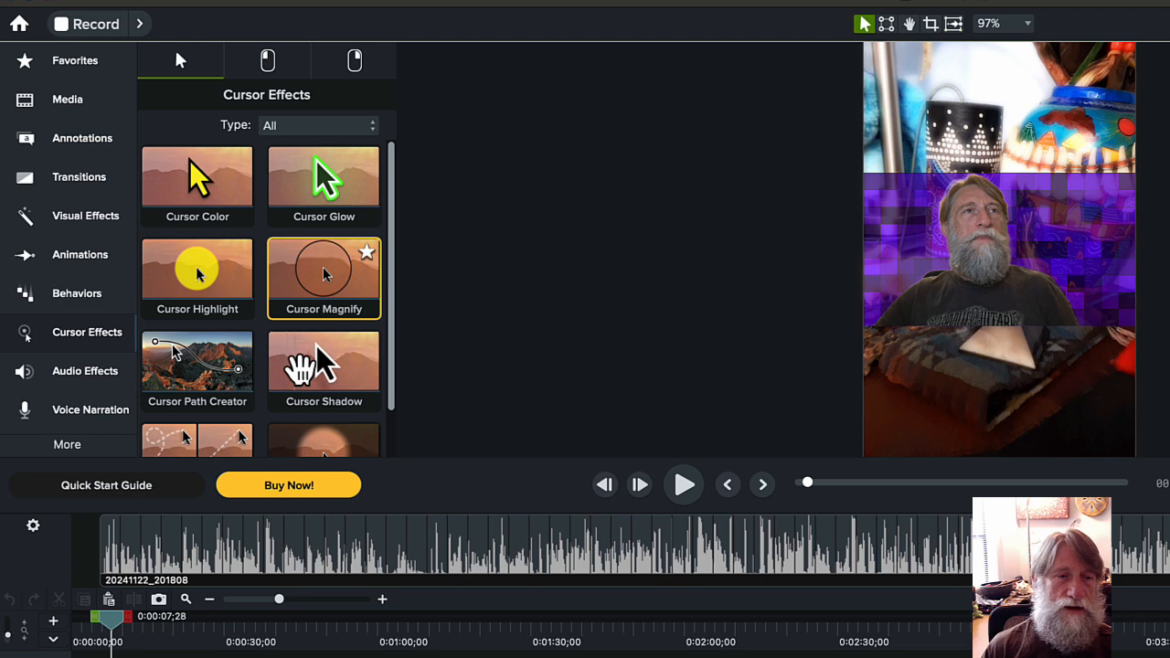
left_click(87, 383)
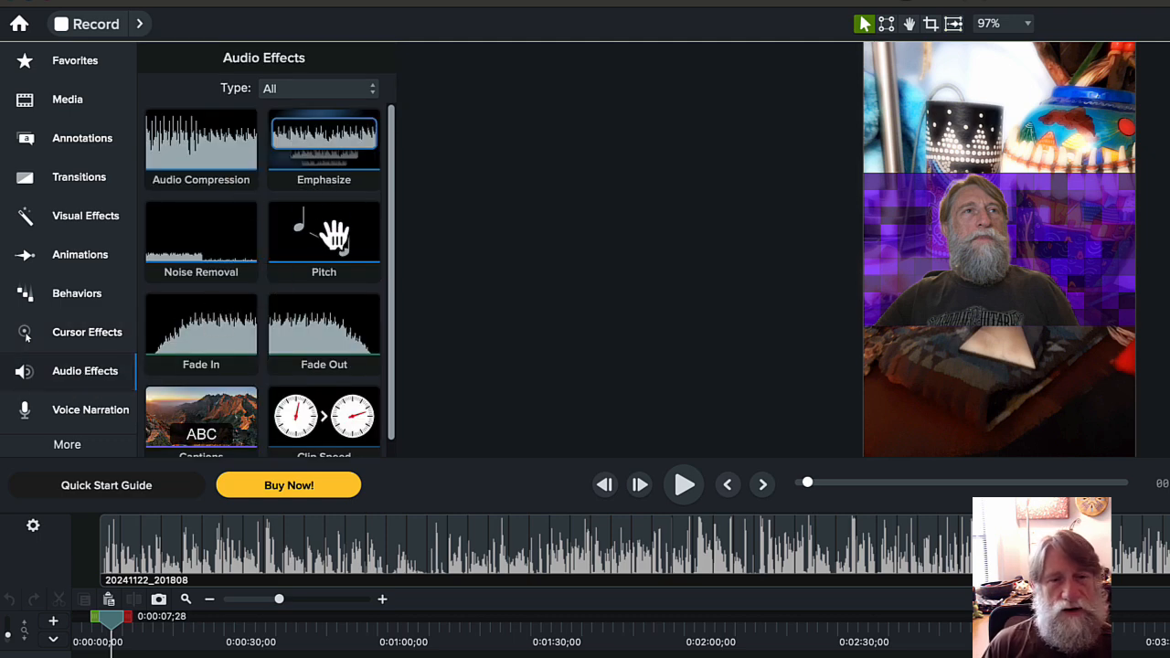
scroll(300, 251, "down", 1)
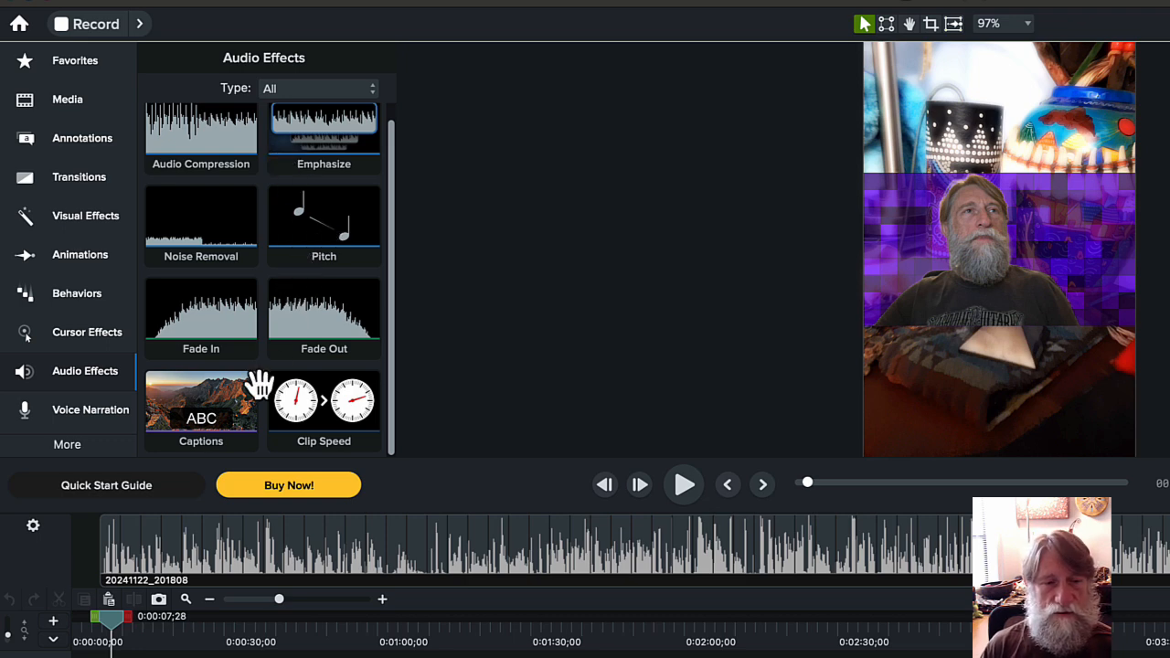
left_click(68, 448)
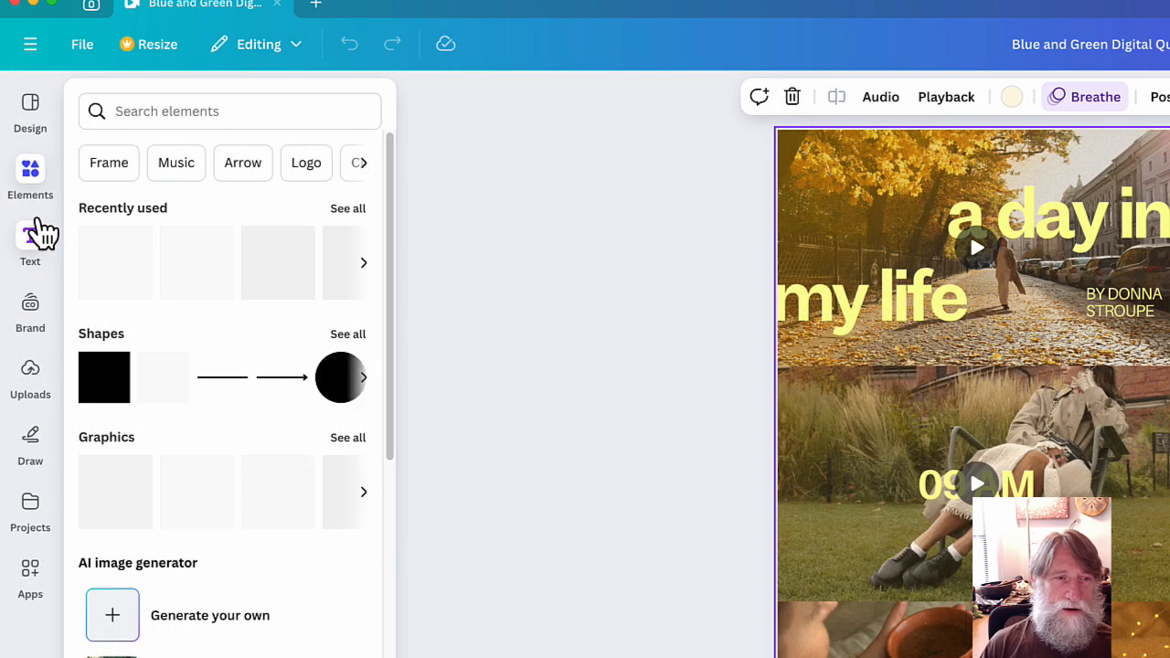
Switch to Canva and view the text options and mobile video templates for the Blue and Green design.
left_click(33, 231)
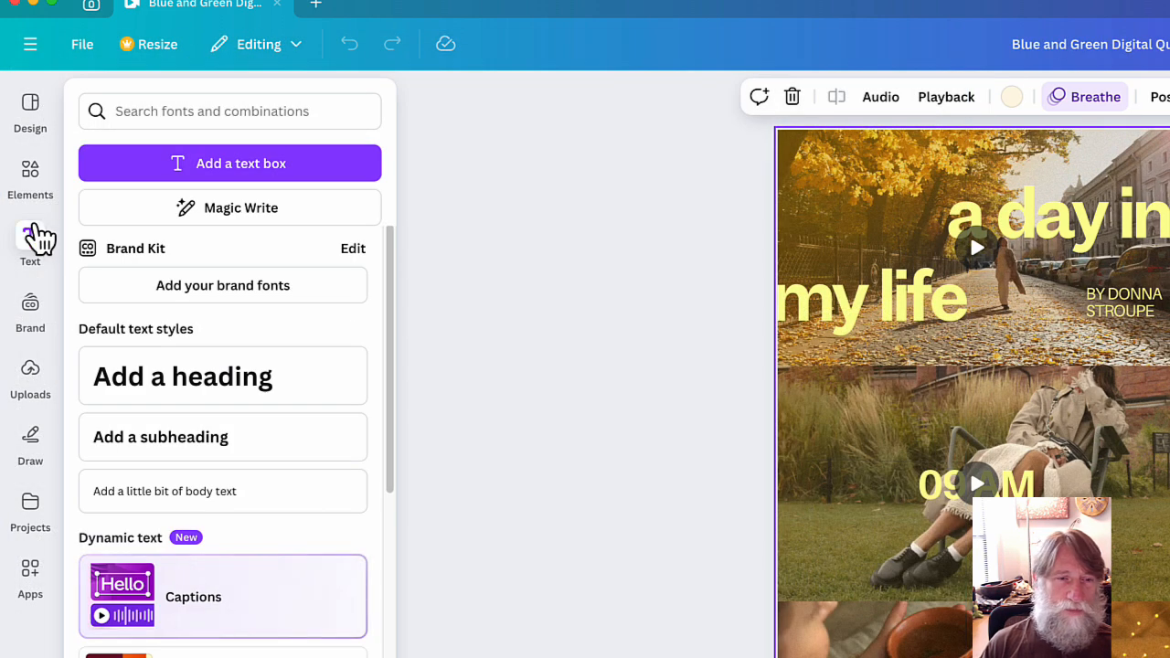
left_click(40, 172)
left_click(34, 135)
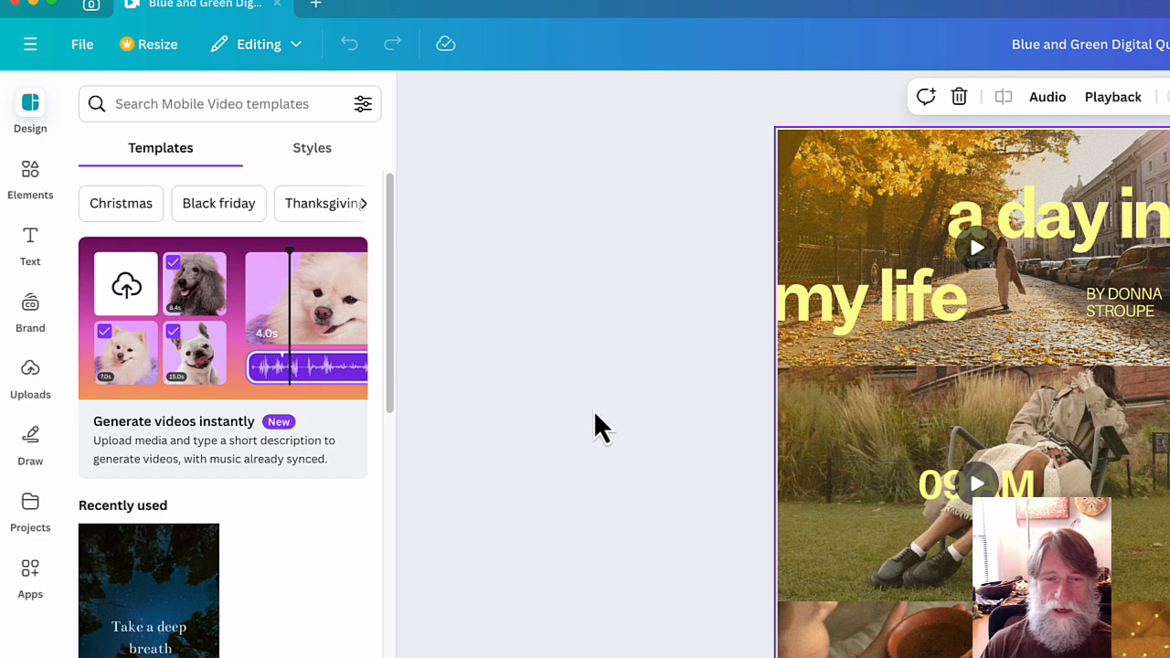
View the design's available elements, text styles, brand kit, uploaded images and drawing tools.
left_click(39, 193)
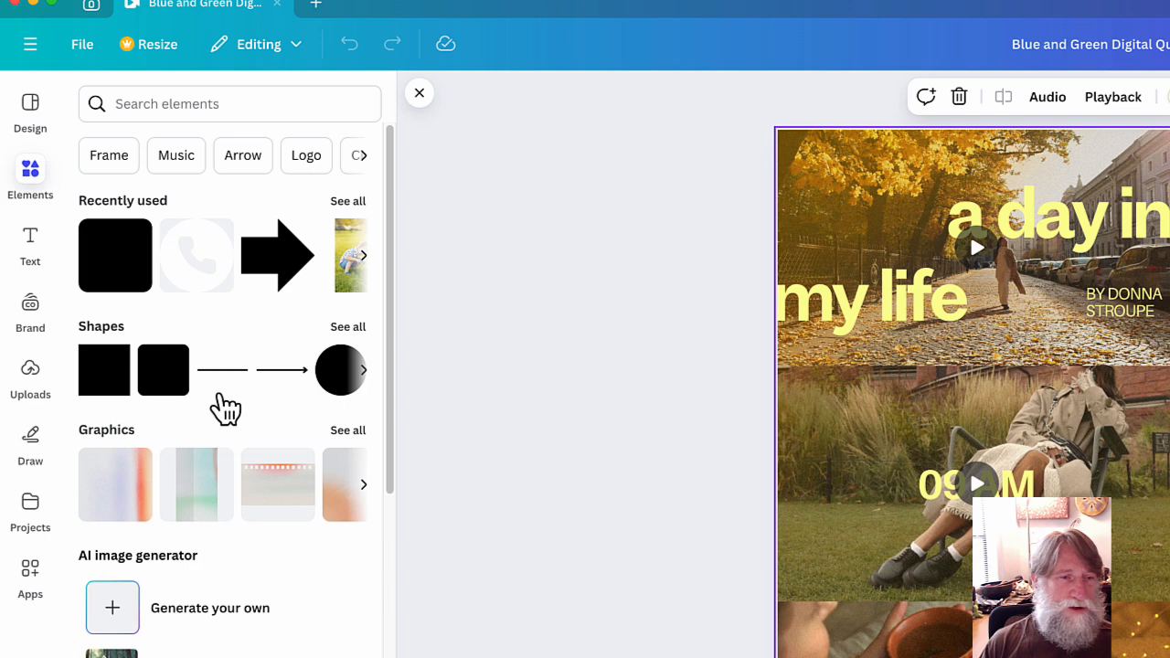
left_click(31, 267)
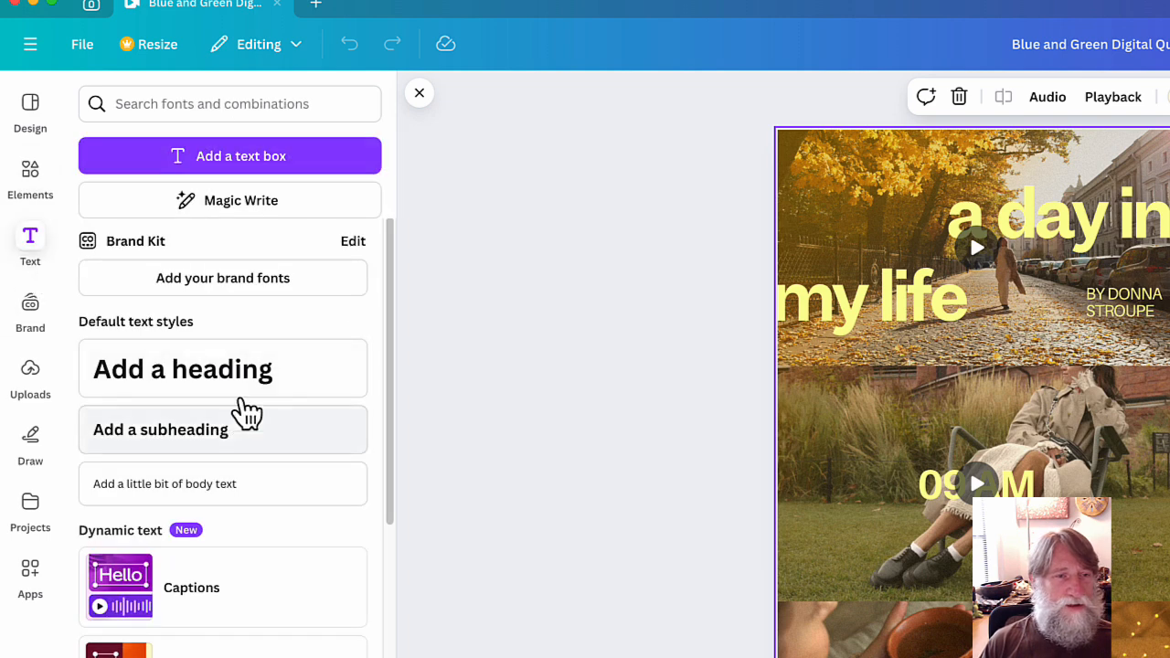
left_click(36, 322)
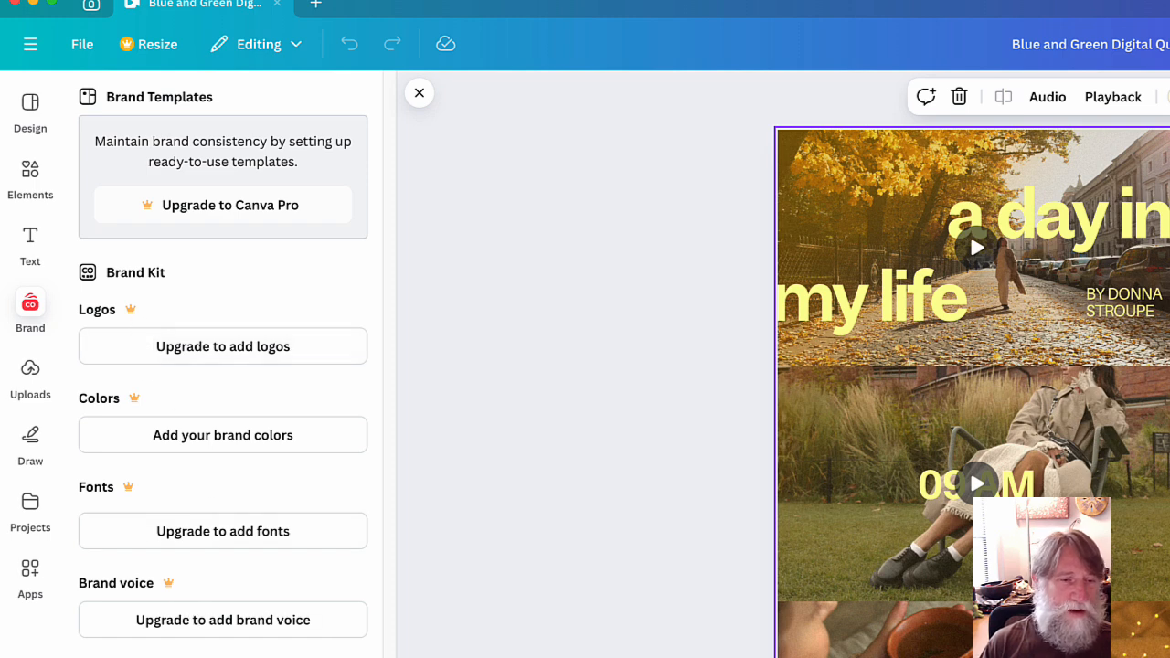
left_click(30, 370)
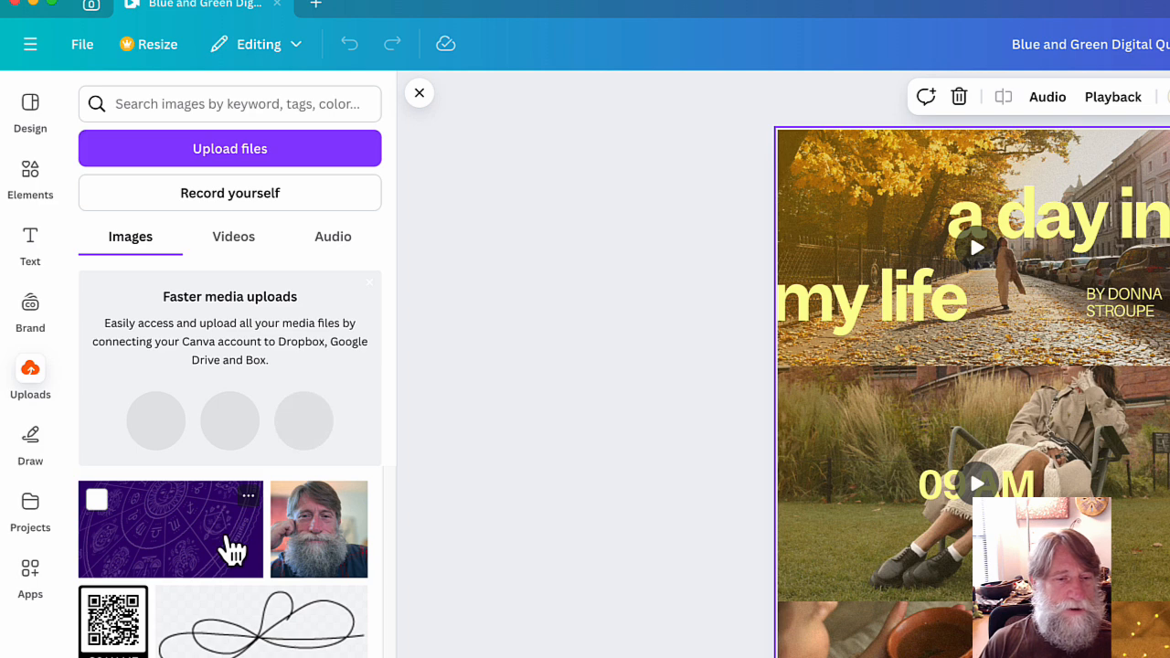
left_click(31, 446)
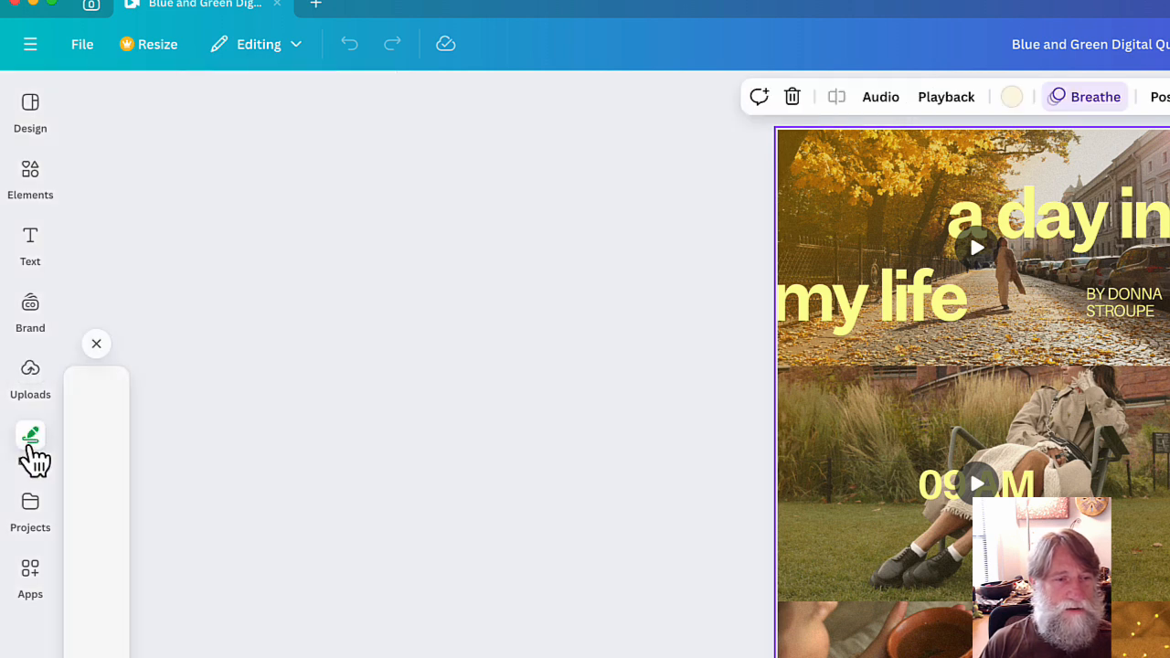
Apply the existing 600 x 330 px project design "1 year" to the video page and return to the mobile video templates.
left_click(32, 517)
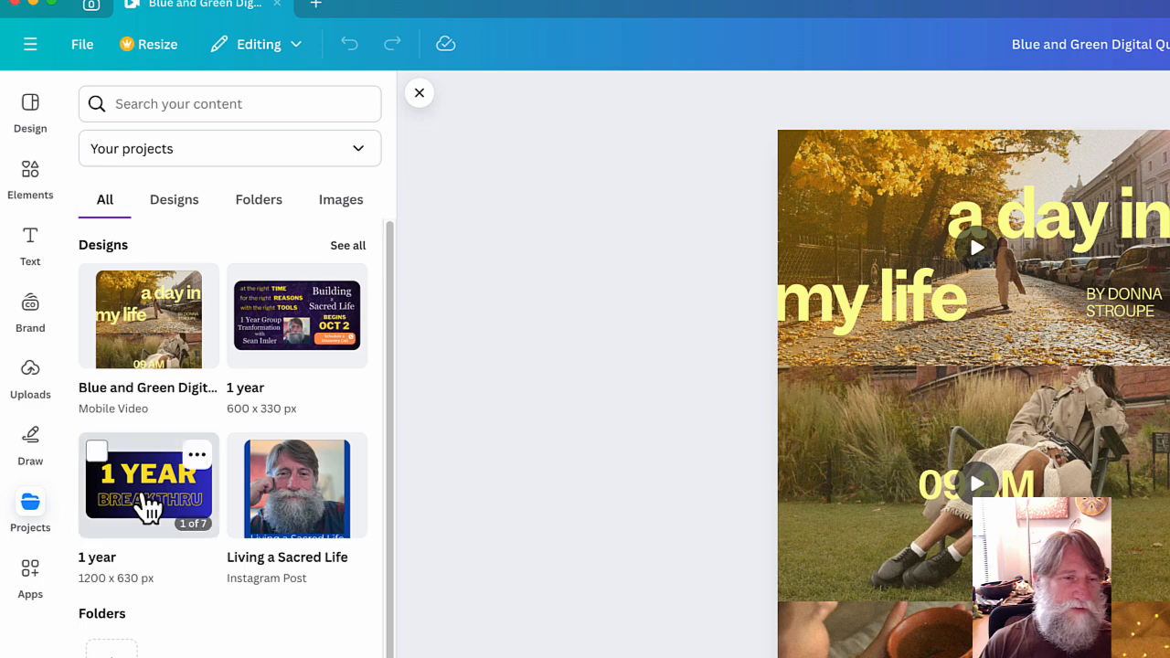
left_click(302, 319)
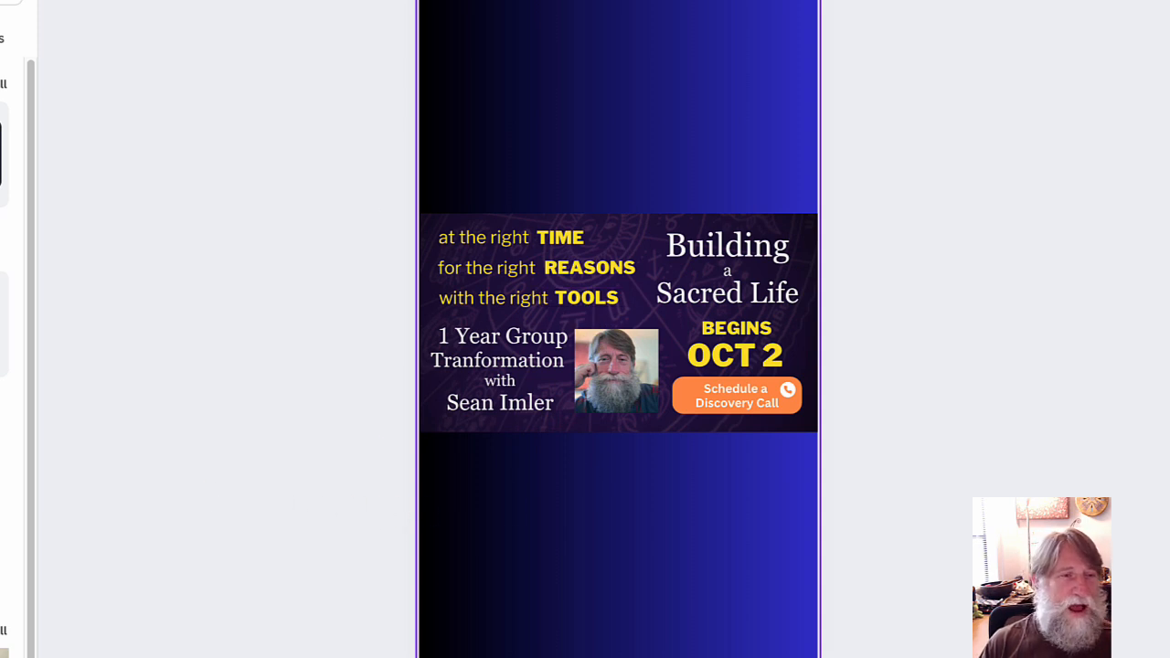
left_click(38, 94)
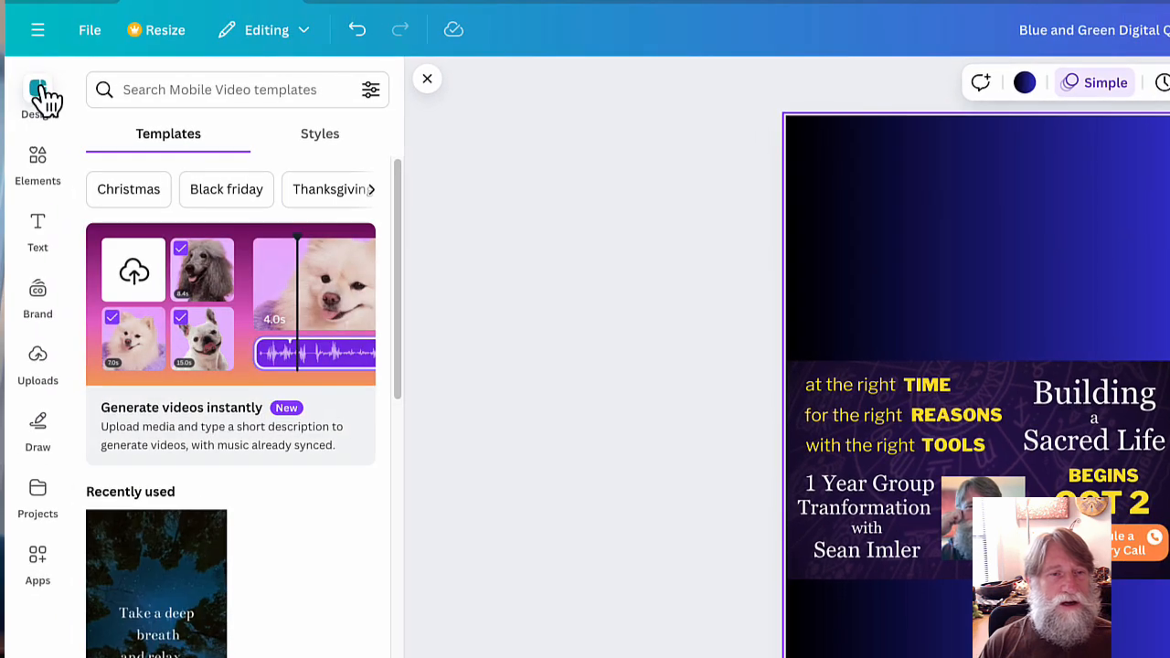
scroll(290, 540, "down", 1)
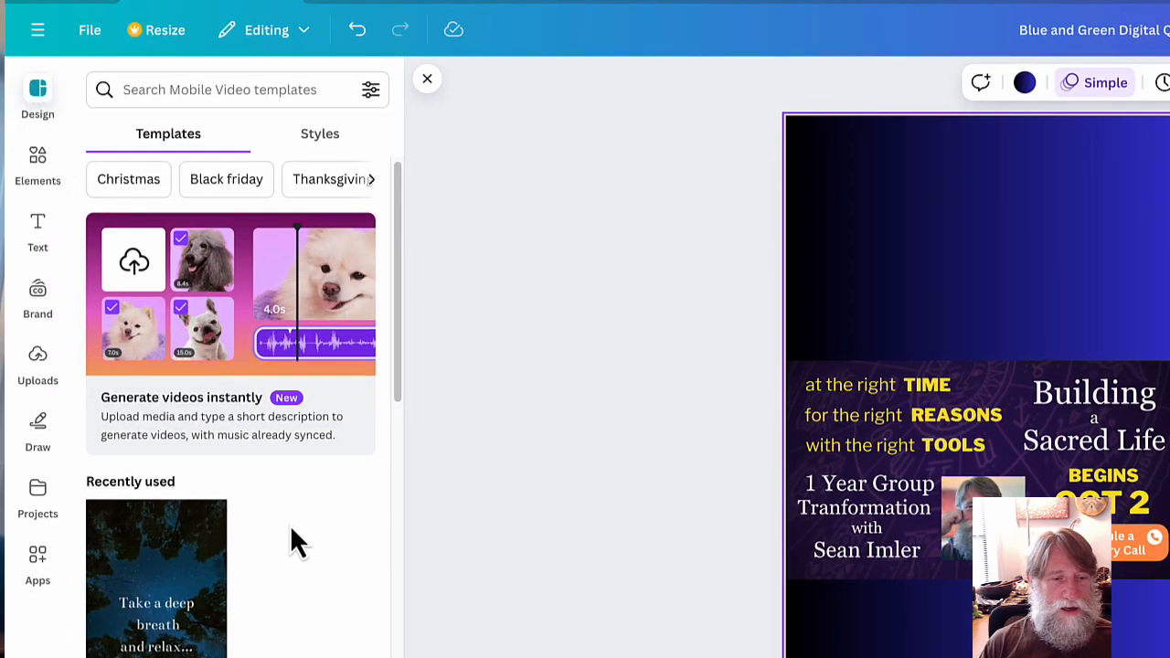